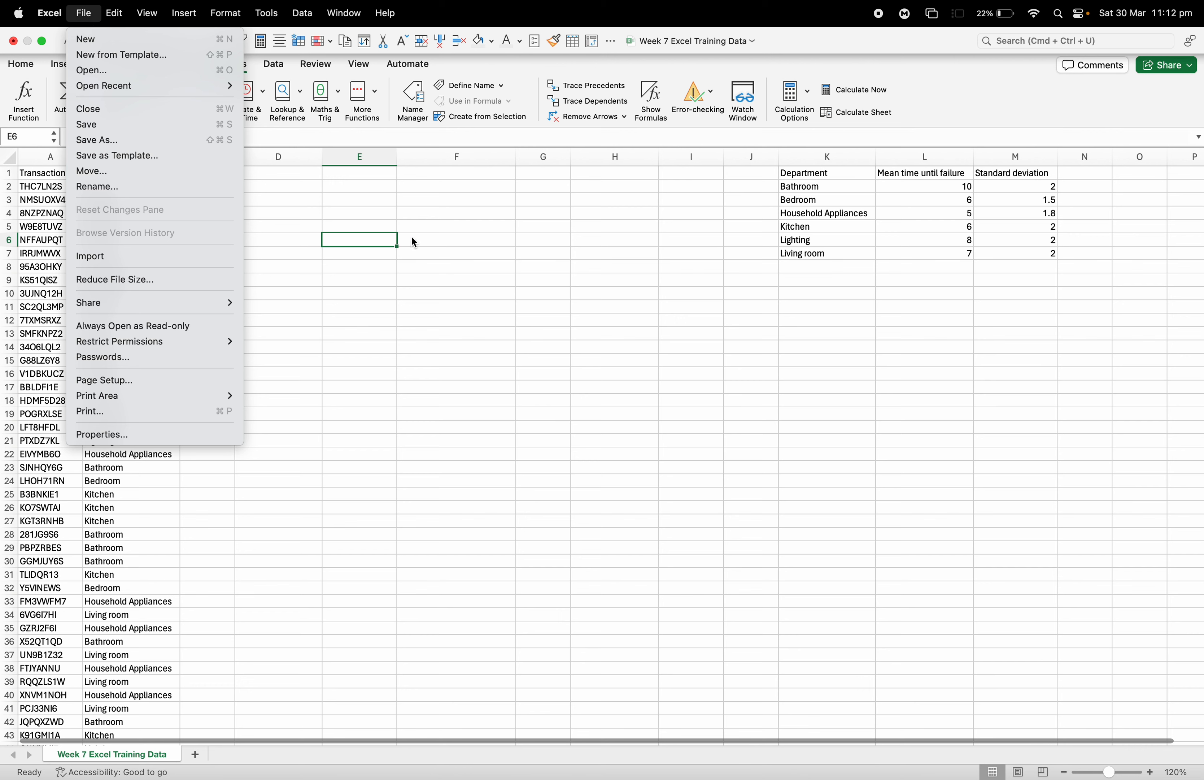
# - Add the column headers "Mean" in C1 and "Standard Deviation" in D1 beside the Department column
pyautogui.click(370, 213)
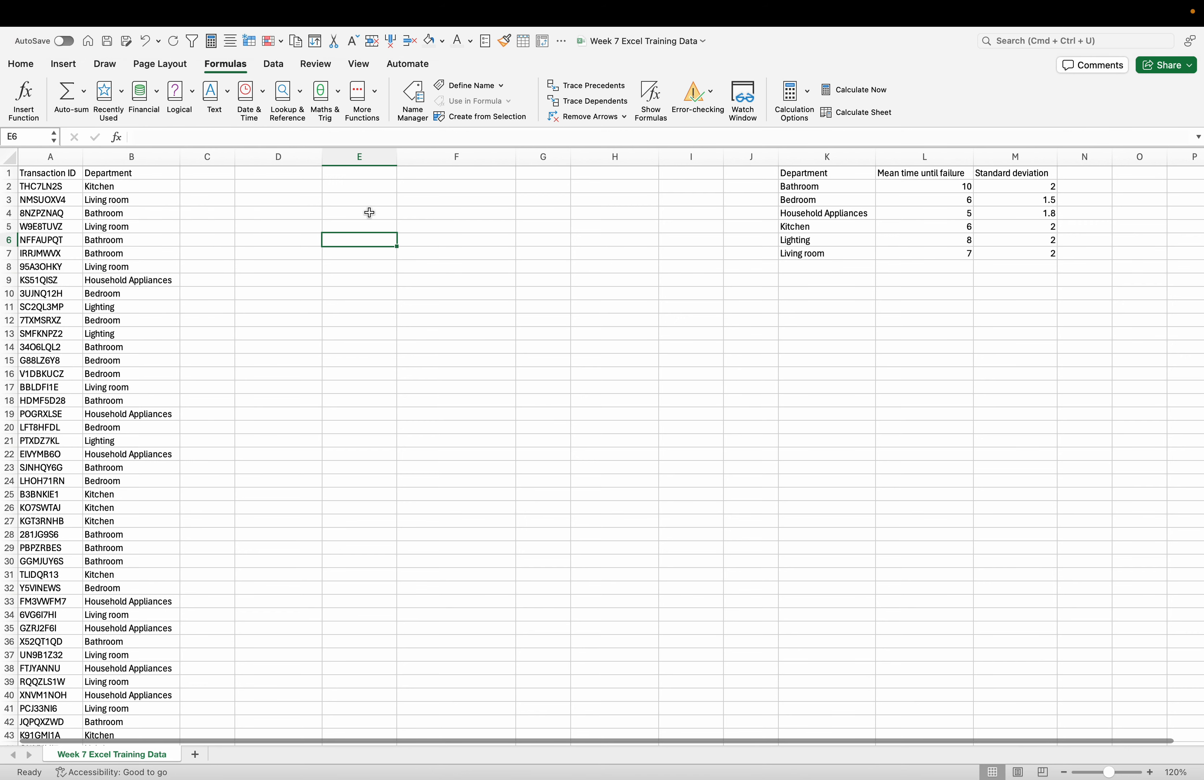
pyautogui.doubleClick(205, 175)
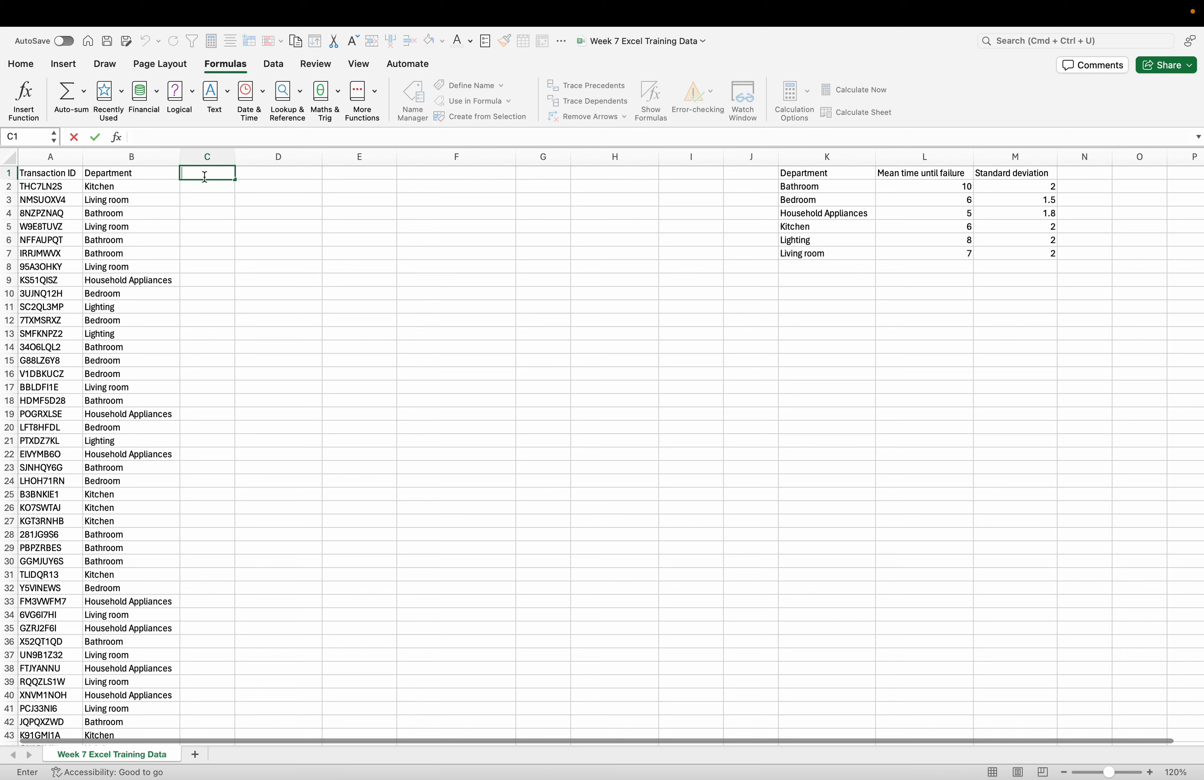
pyautogui.scroll(-2, 215, 232)
pyautogui.scroll(2, 215, 217)
pyautogui.hscroll(1, 215, 217)
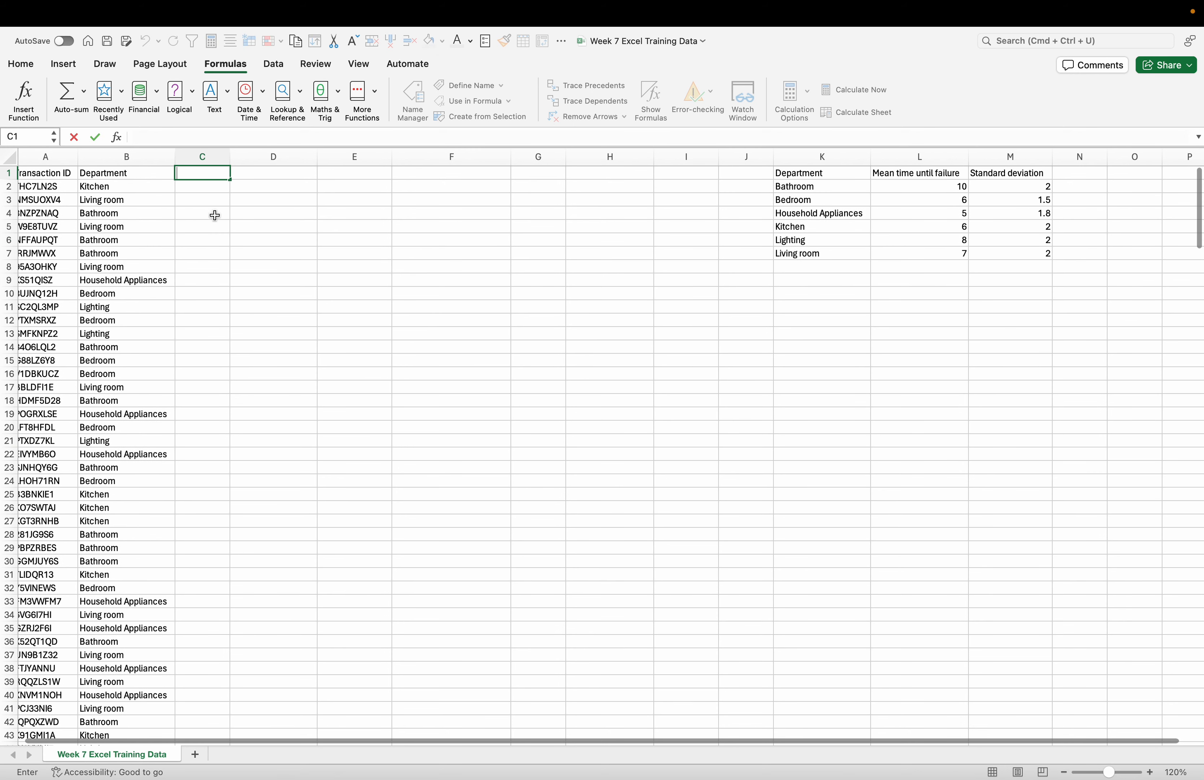
pyautogui.write('Mean')
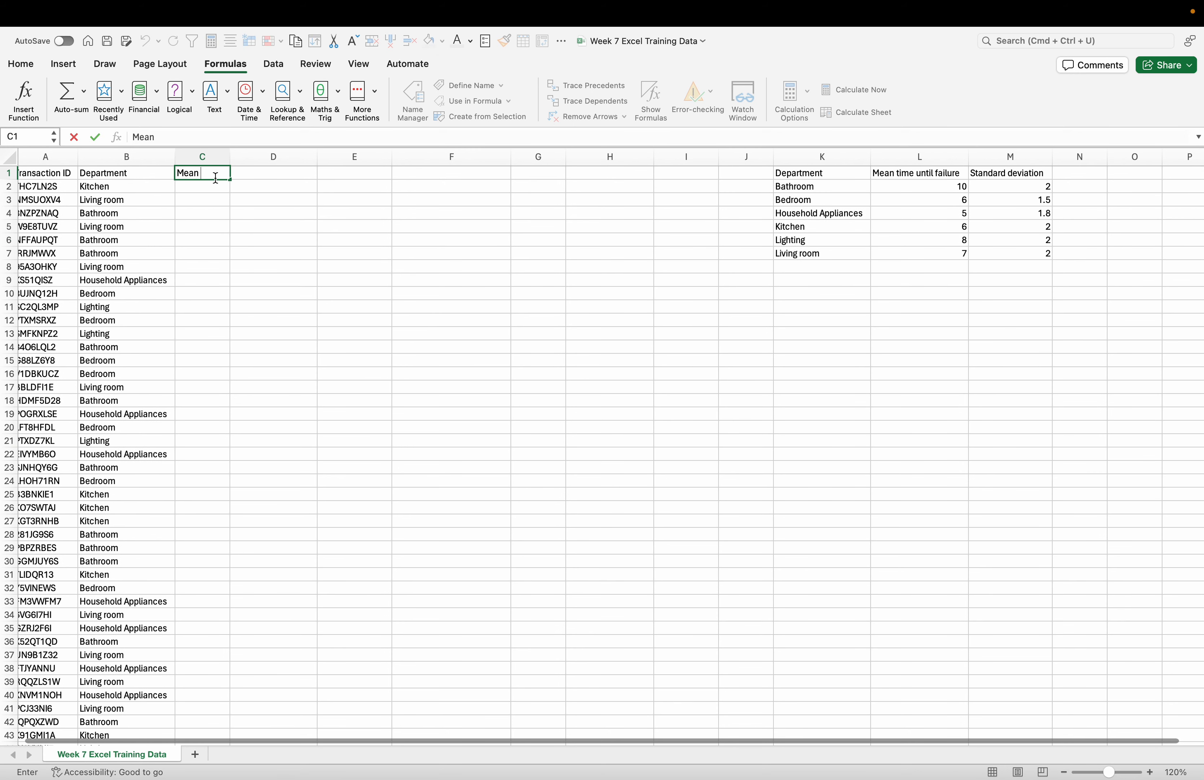
pyautogui.press('Tab')
pyautogui.write('Standard')
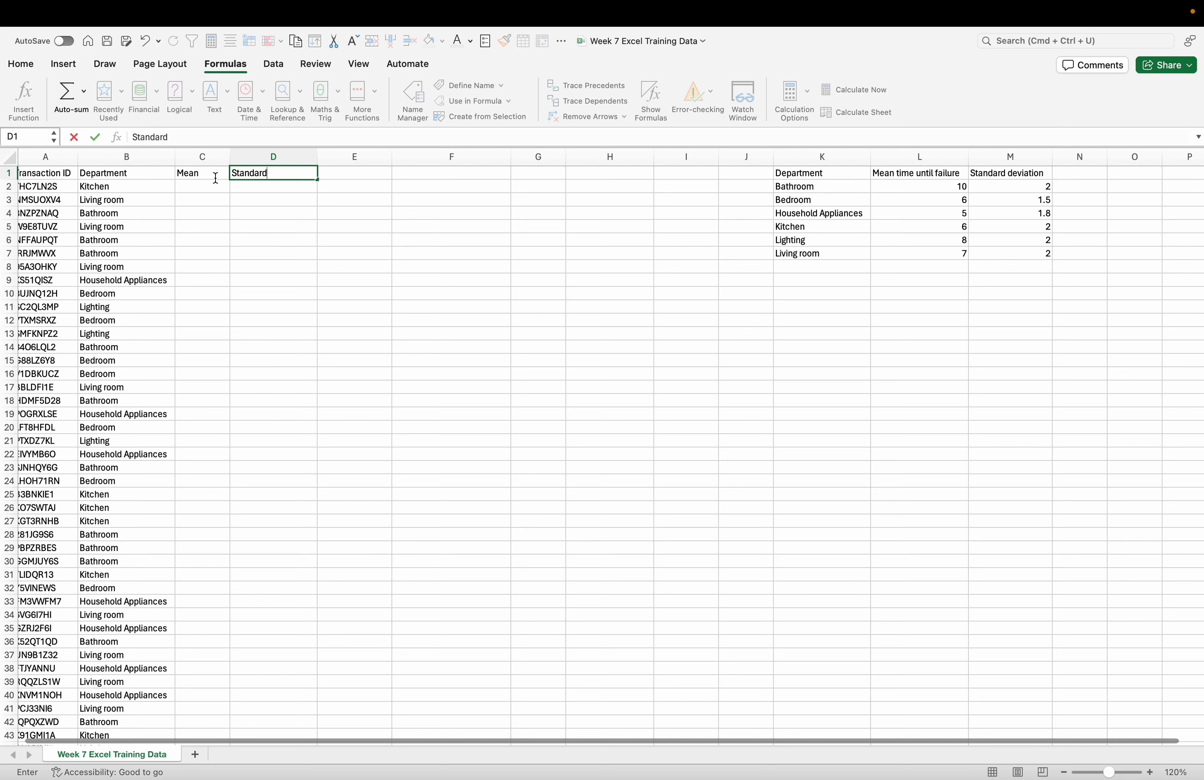
pyautogui.write(' Deviation')
pyautogui.click(363, 253)
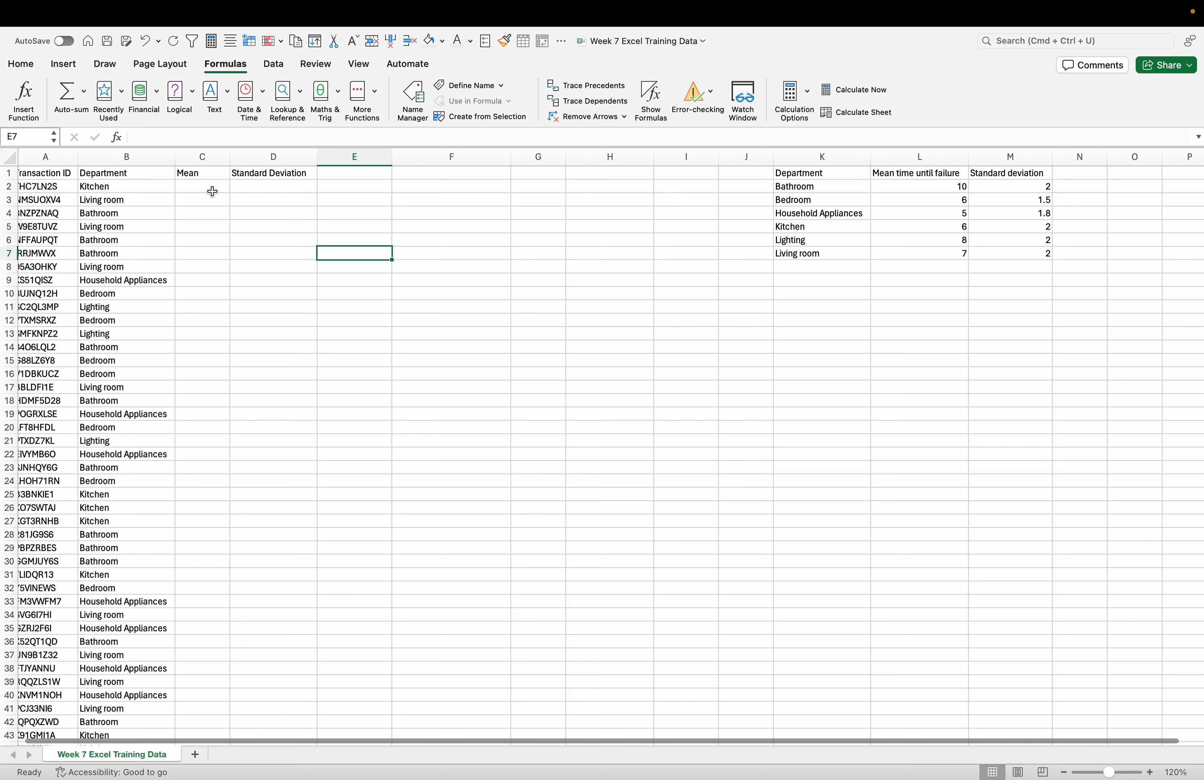
# - Start a VLOOKUP formula in C2 under Mean, using the department in B2 as the lookup value
pyautogui.doubleClick(195, 190)
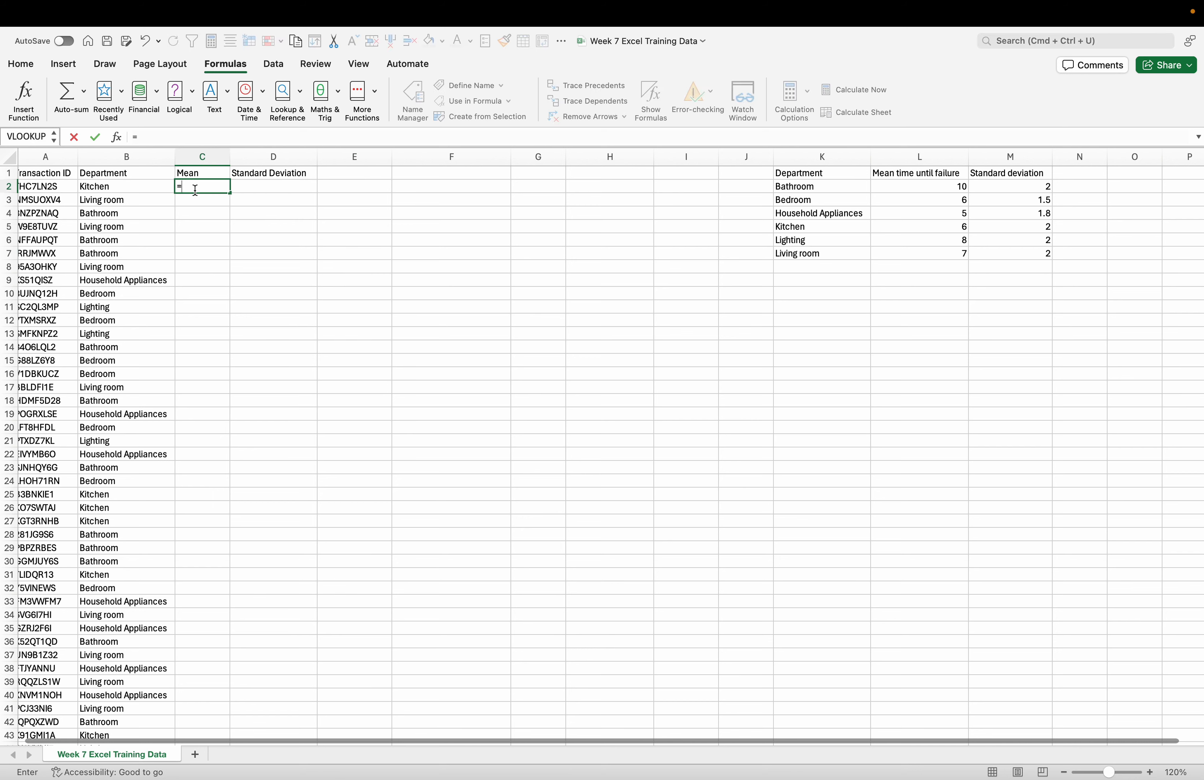
pyautogui.write('=VL')
pyautogui.doubleClick(202, 217)
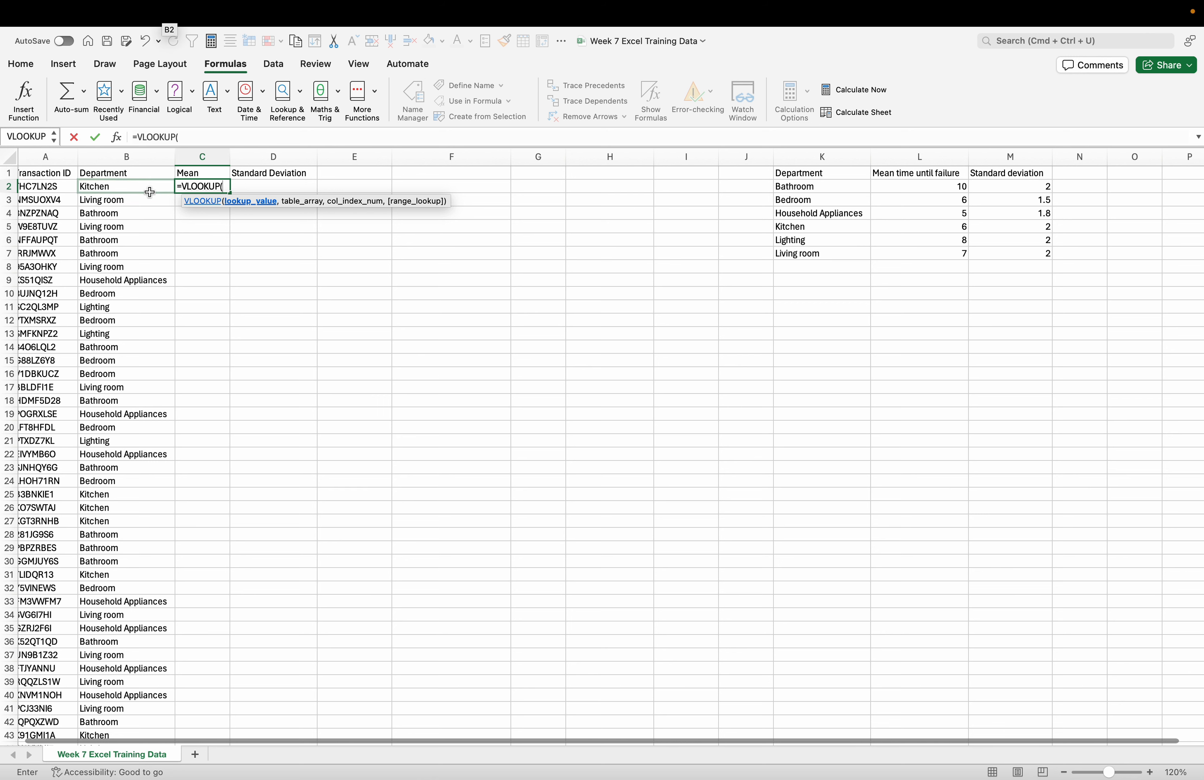
pyautogui.click(130, 187)
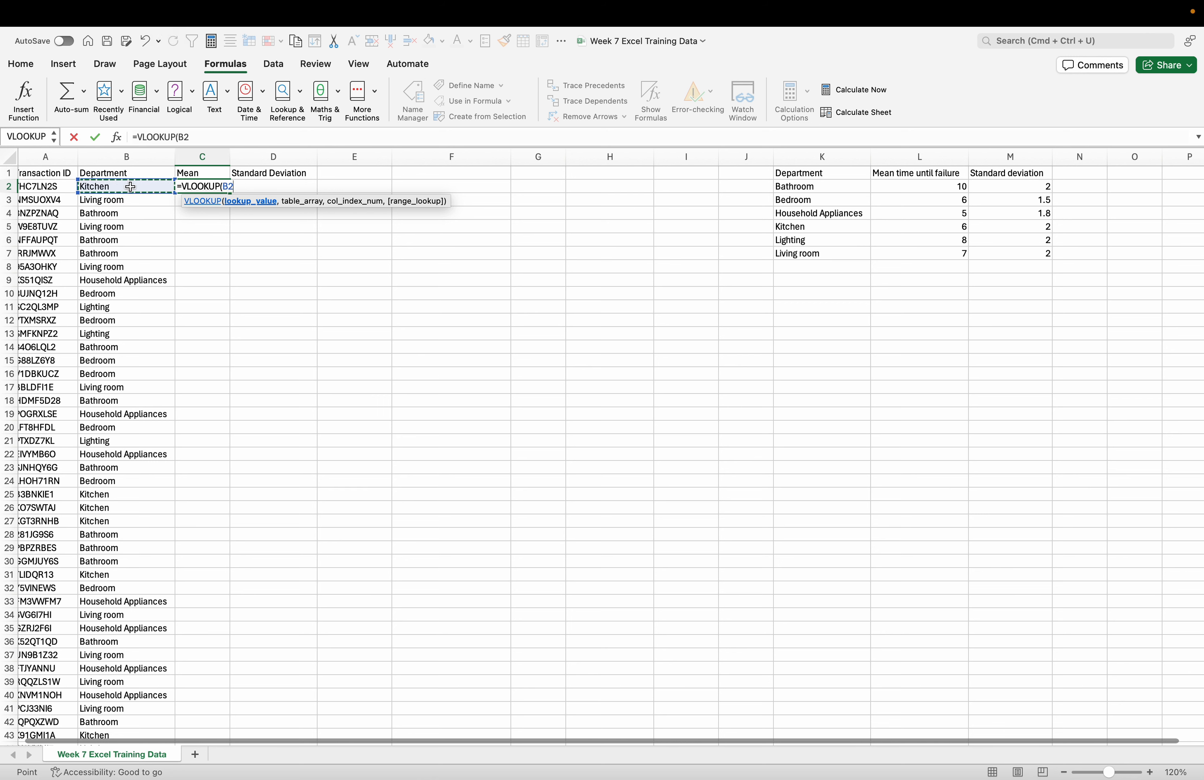
pyautogui.write(',')
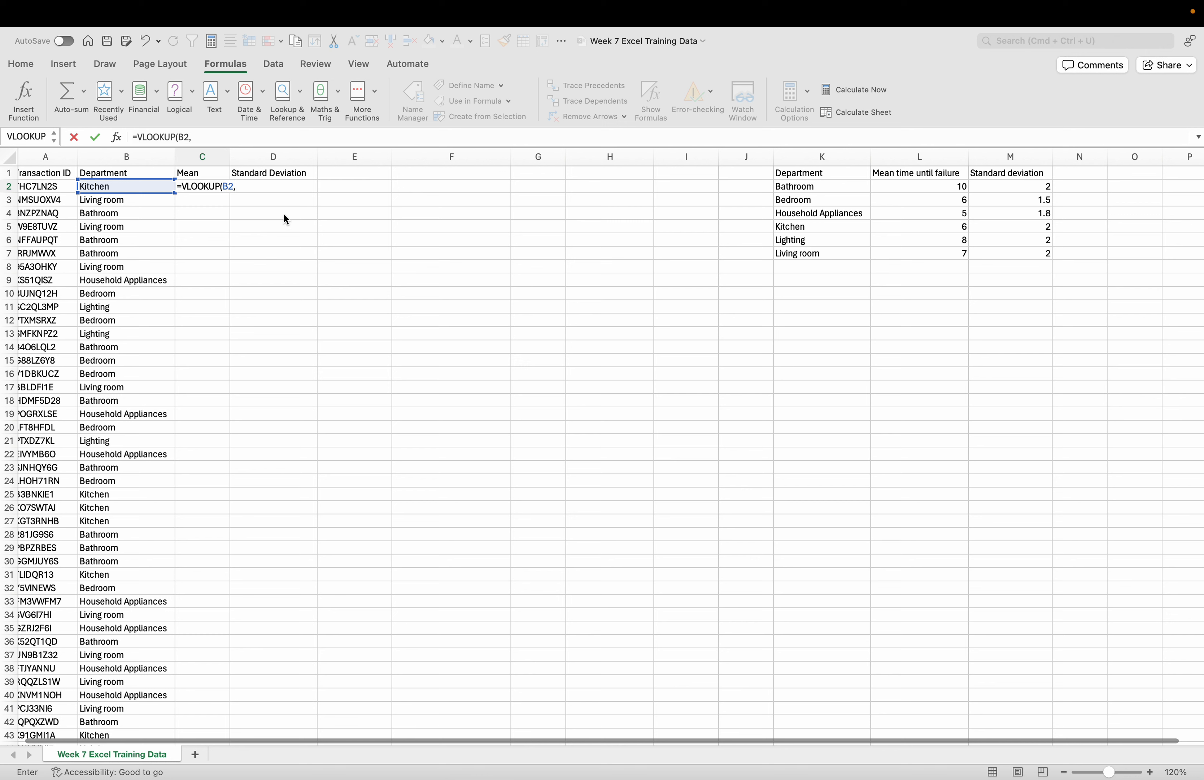
# - Give the C2 lookup the department table K$1:M$7 as its table array, with the rows locked
pyautogui.click(239, 186)
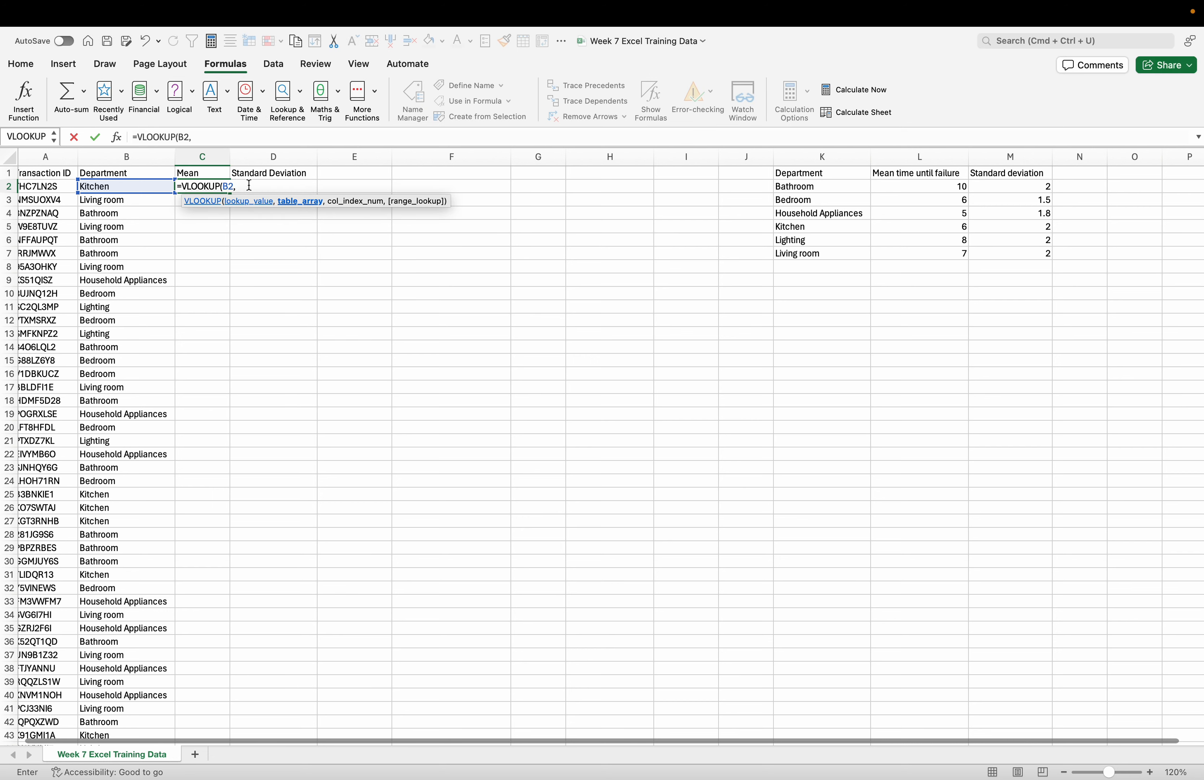
pyautogui.write('K')
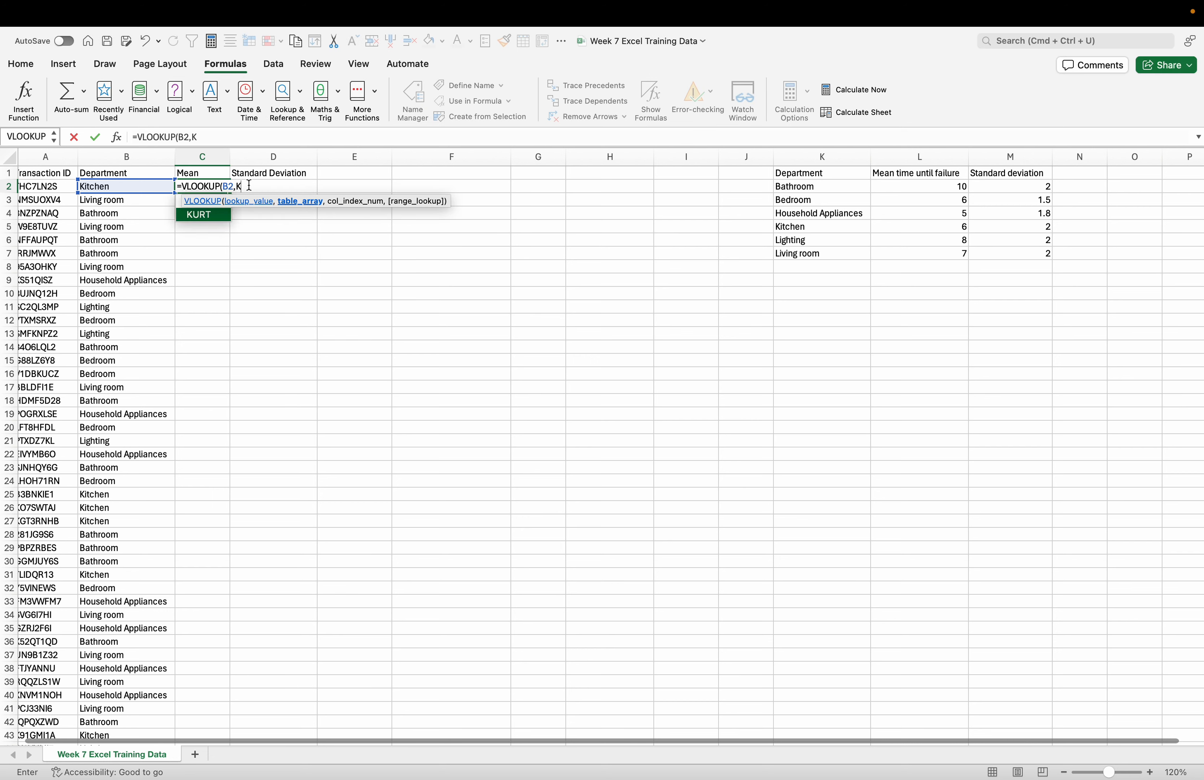
pyautogui.write('$')
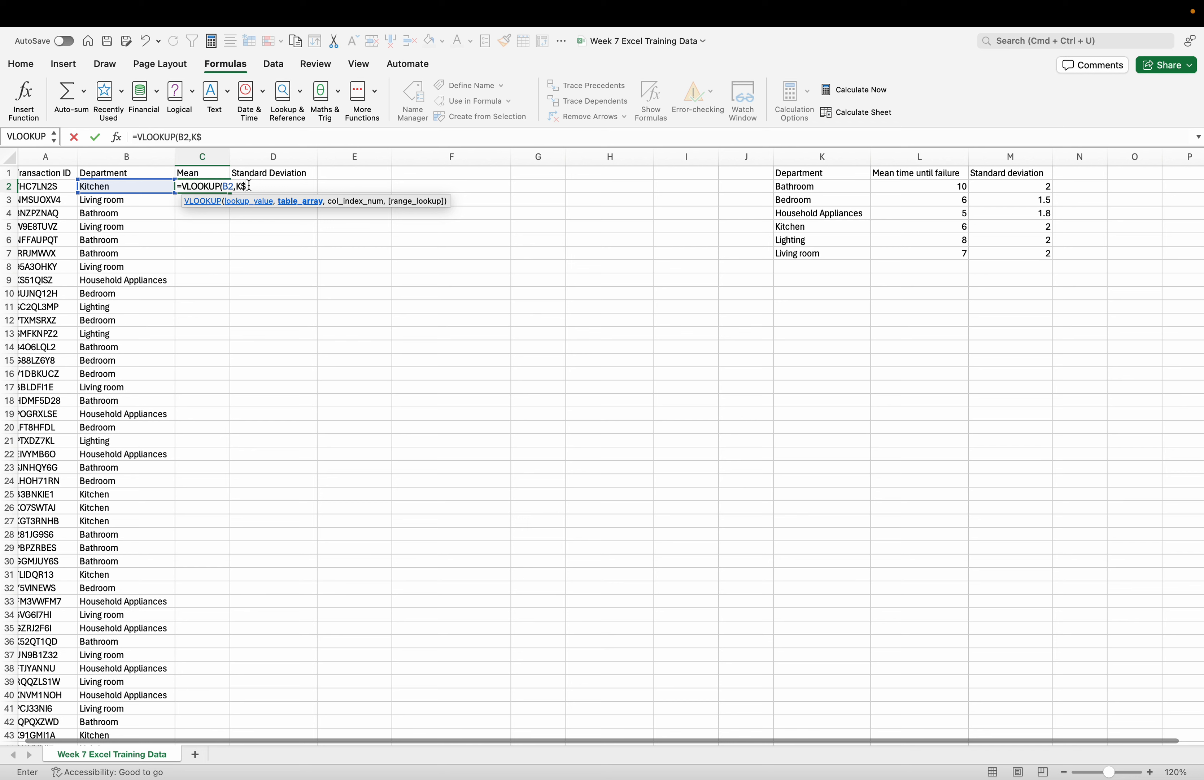
pyautogui.write('1')
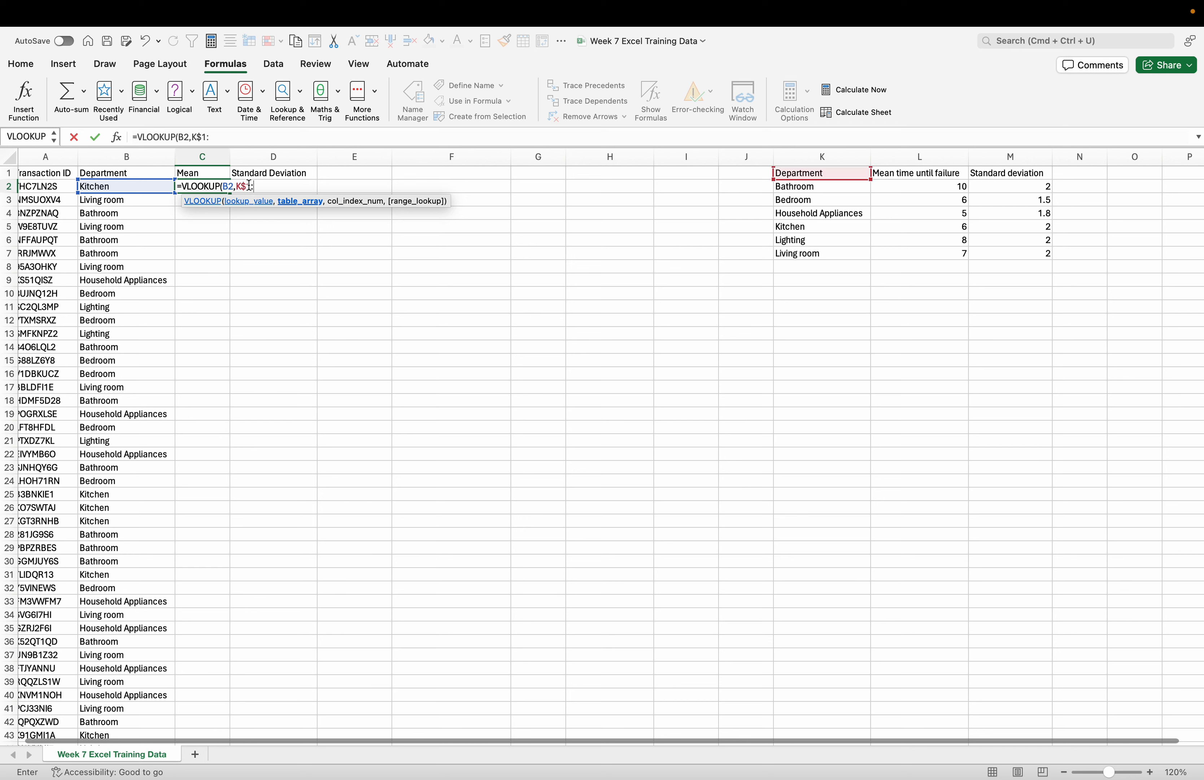
pyautogui.write(':M')
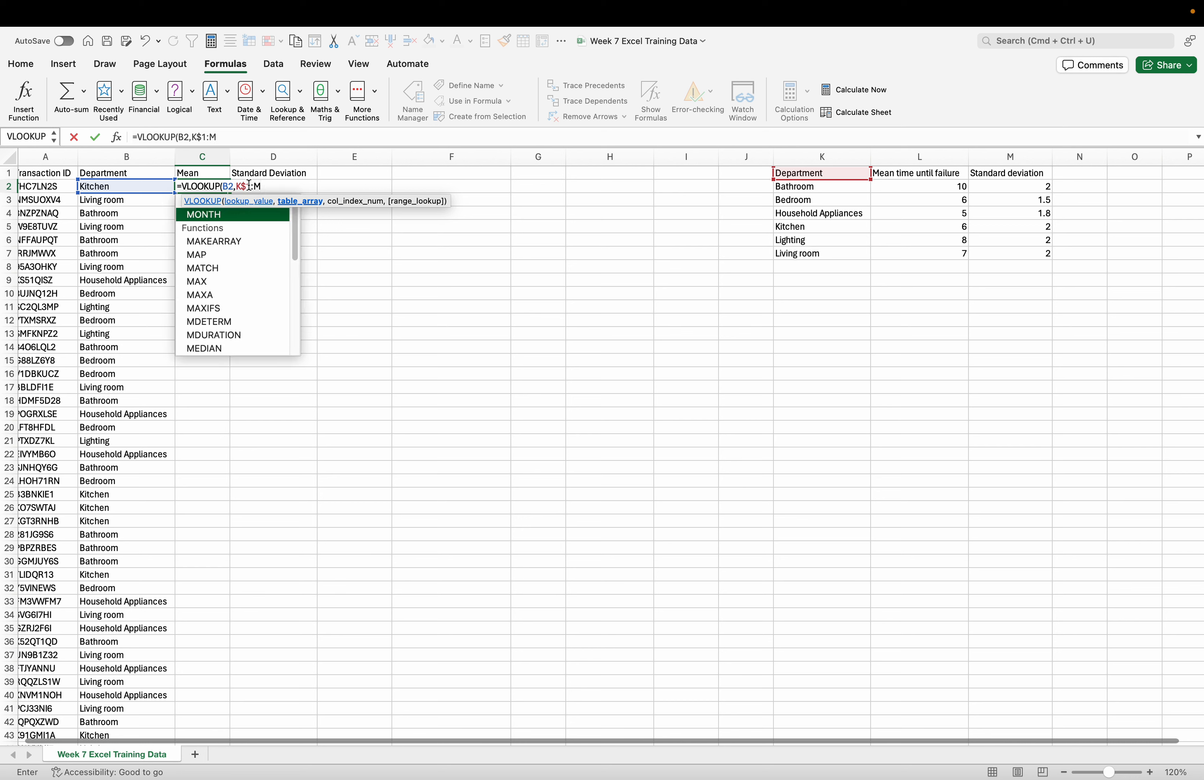
pyautogui.write('$7')
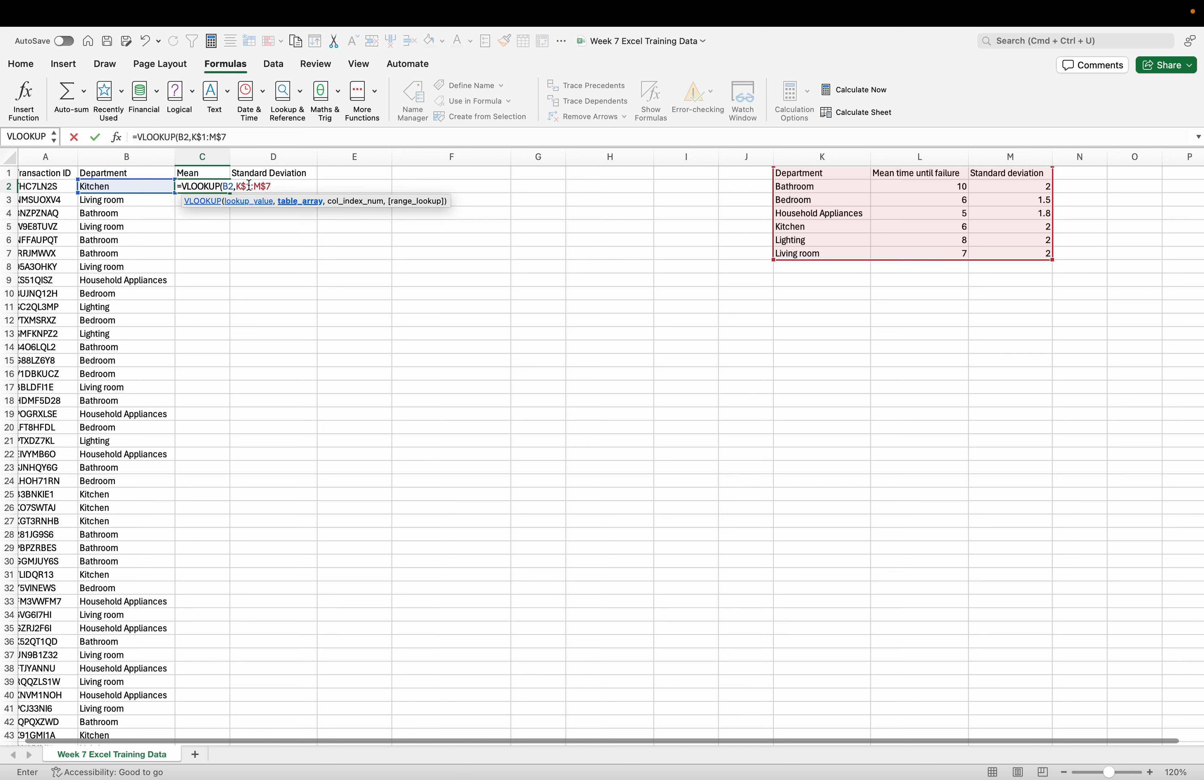
pyautogui.write(',')
# - Complete the C2 formula with column index 2 and FALSE for an exact match, and enter it
pyautogui.write('2,')
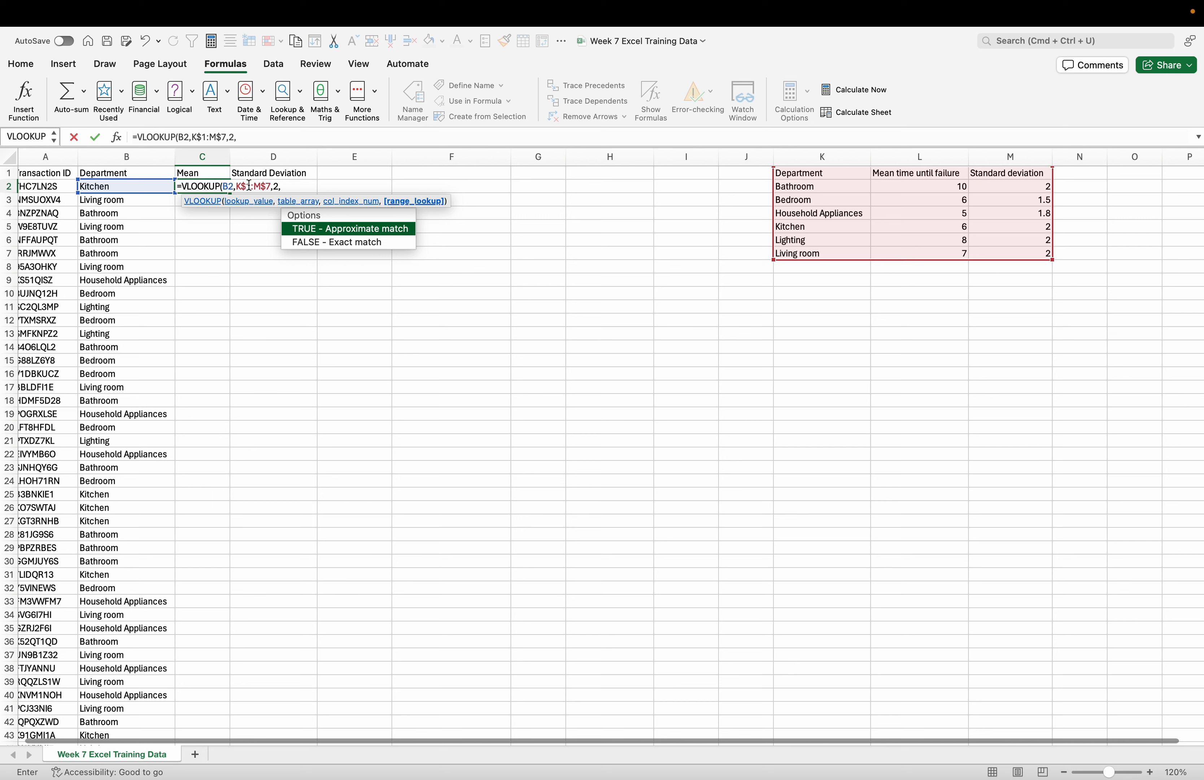
pyautogui.doubleClick(308, 241)
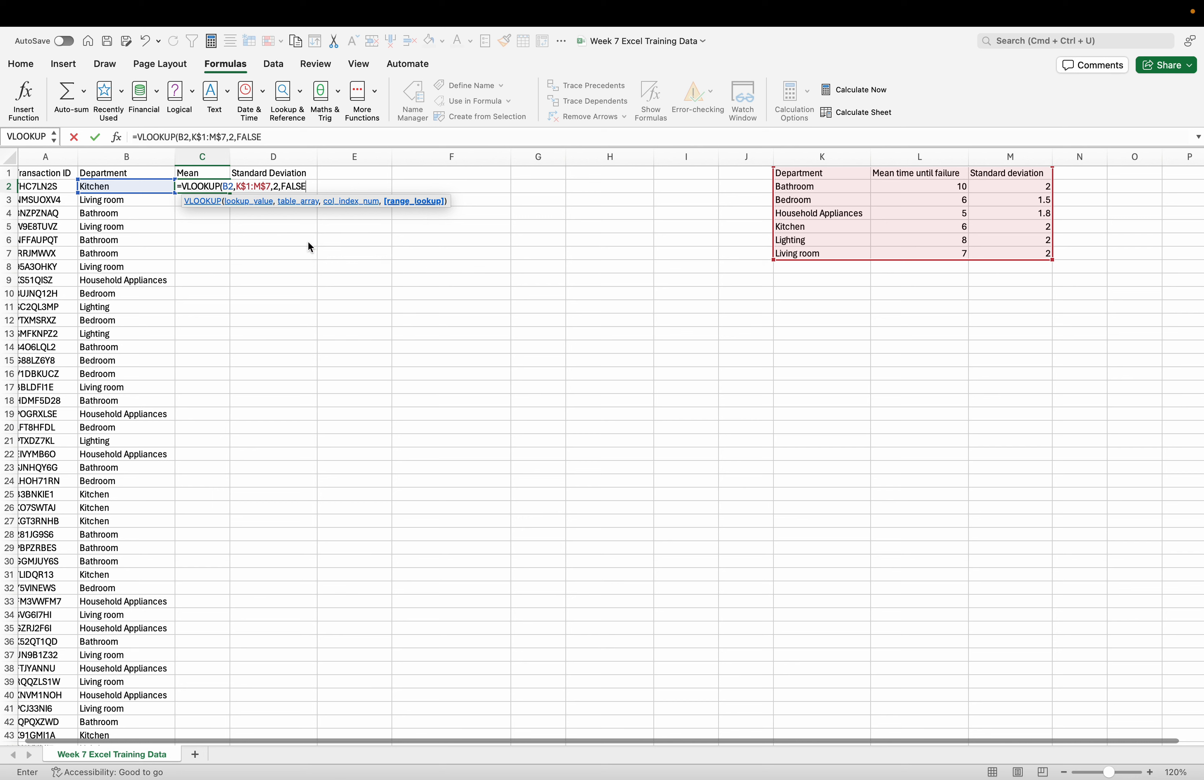
pyautogui.write(')')
pyautogui.press('Return')
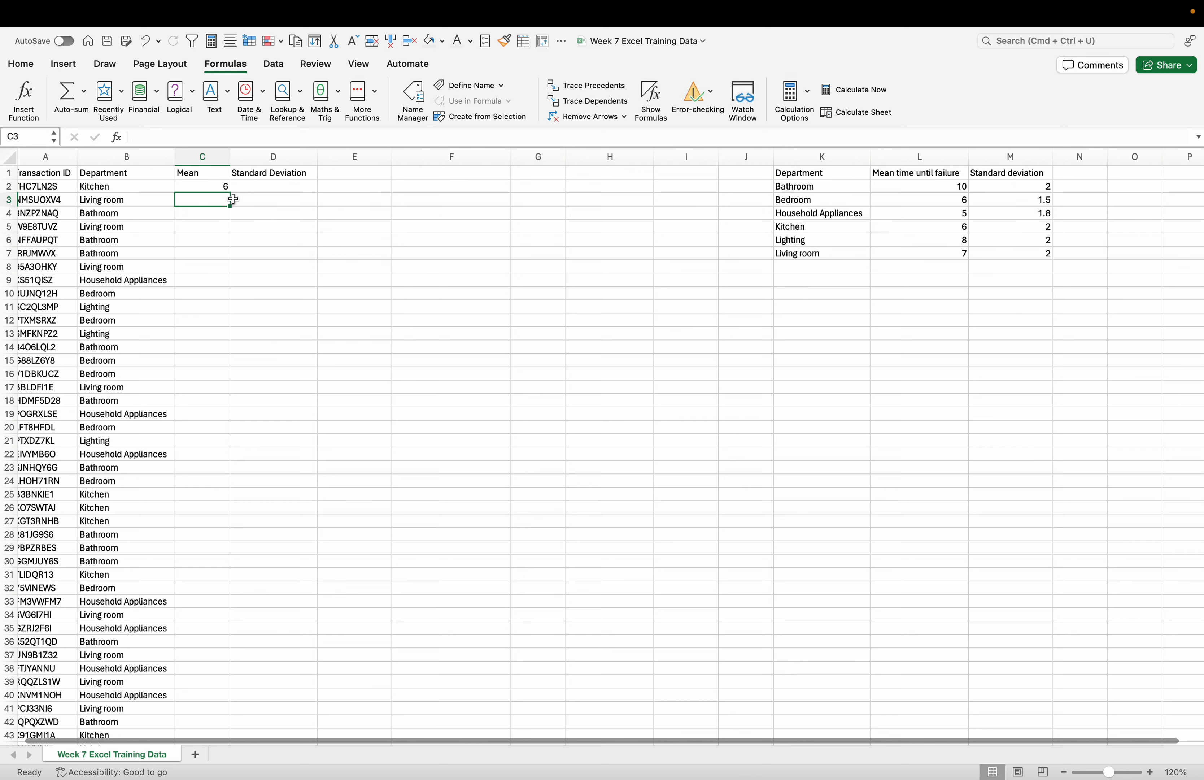
pyautogui.moveTo(217, 193); pyautogui.dragTo(236, 191)
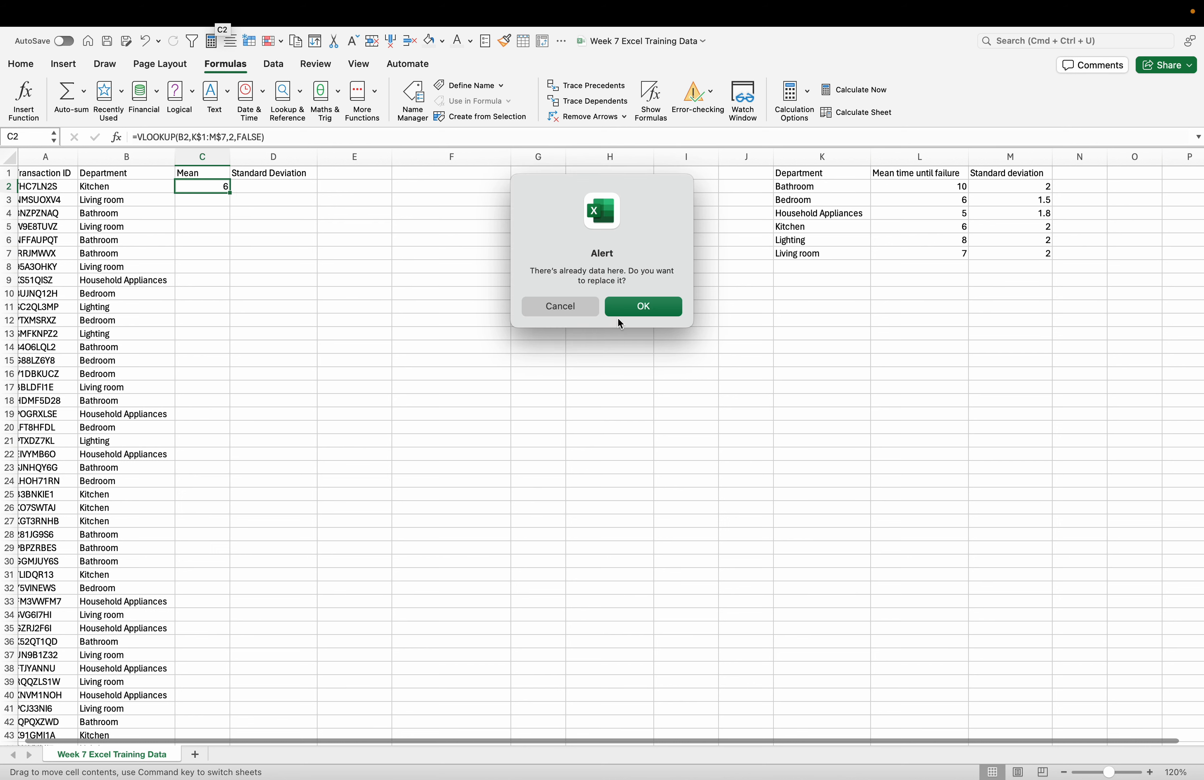
pyautogui.click(566, 307)
pyautogui.click(304, 226)
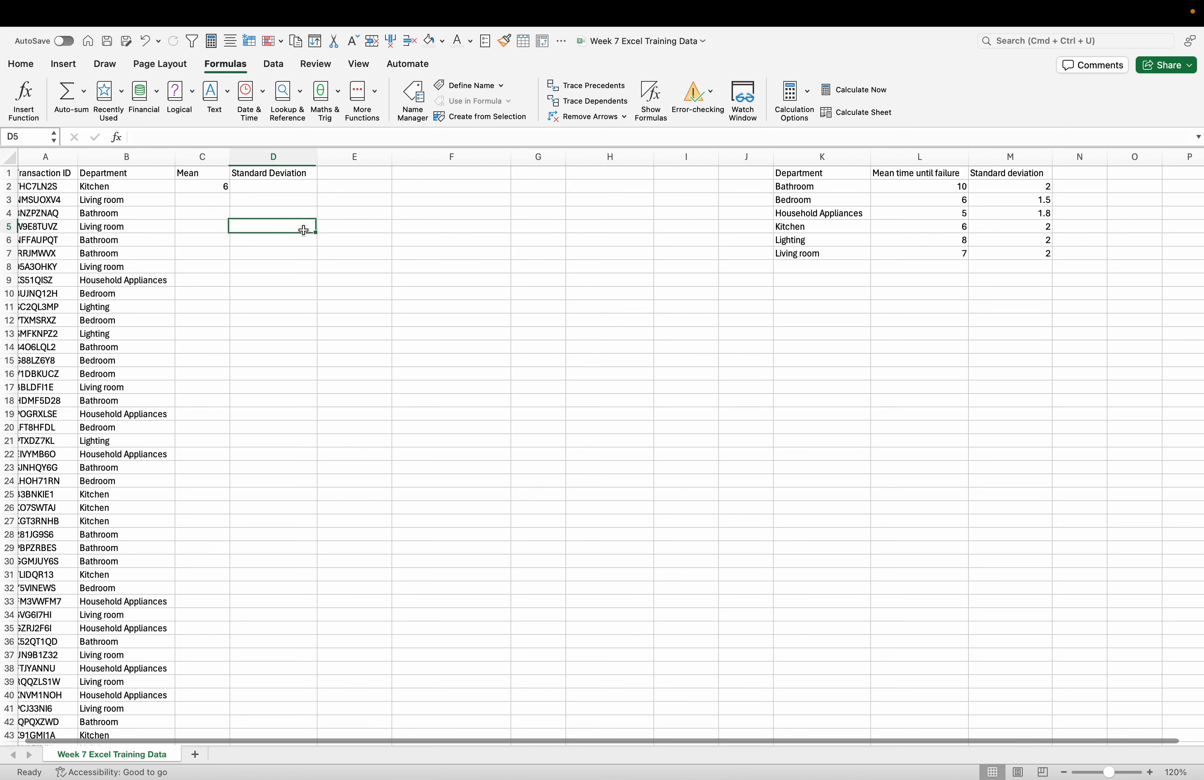
# - Fill the C2 lookup formula down the Mean column for all transactions and check the filled rows
pyautogui.click(226, 189)
pyautogui.doubleClick(226, 189)
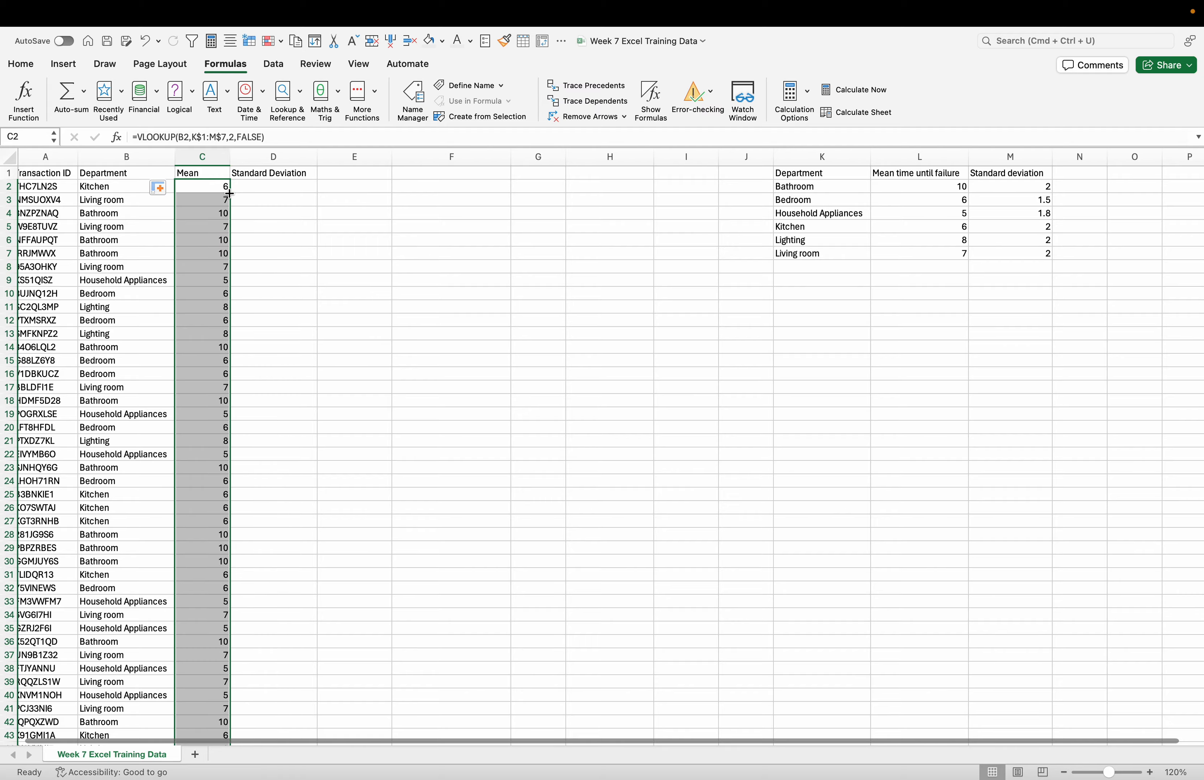
pyautogui.scroll(-10, 296, 497)
pyautogui.scroll(-20, 296, 499)
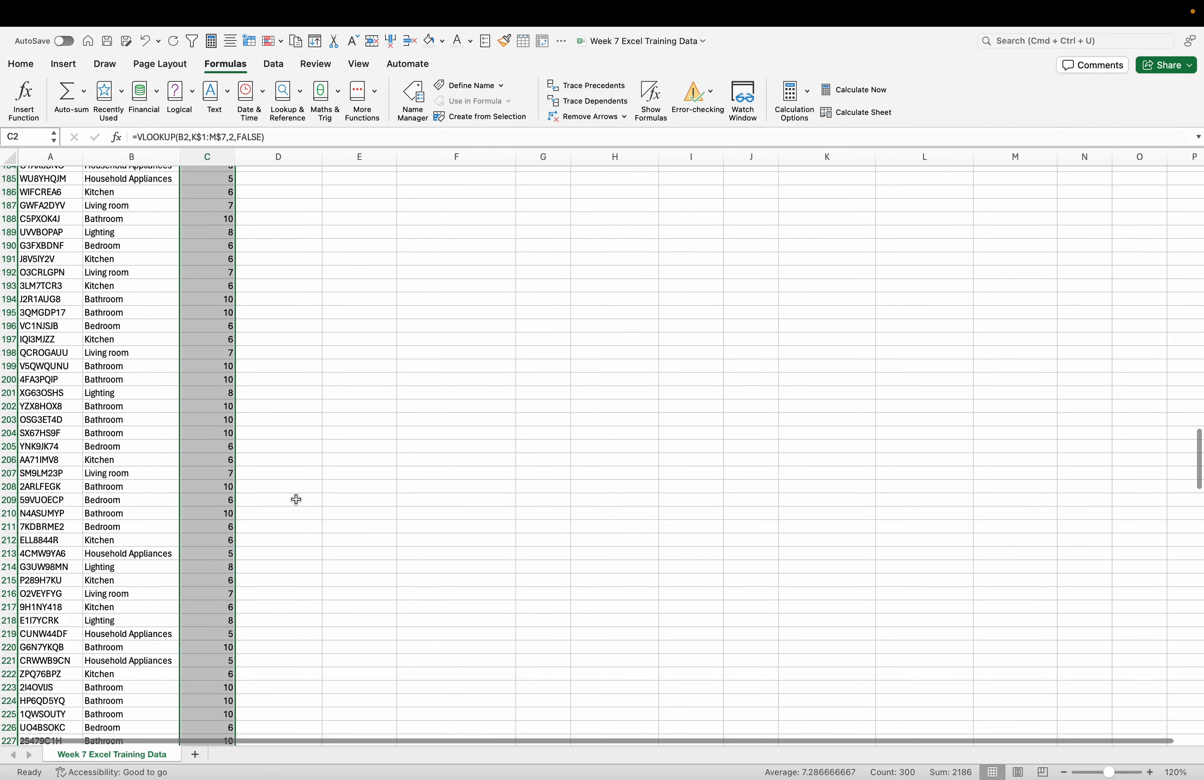
pyautogui.scroll(20, 296, 498)
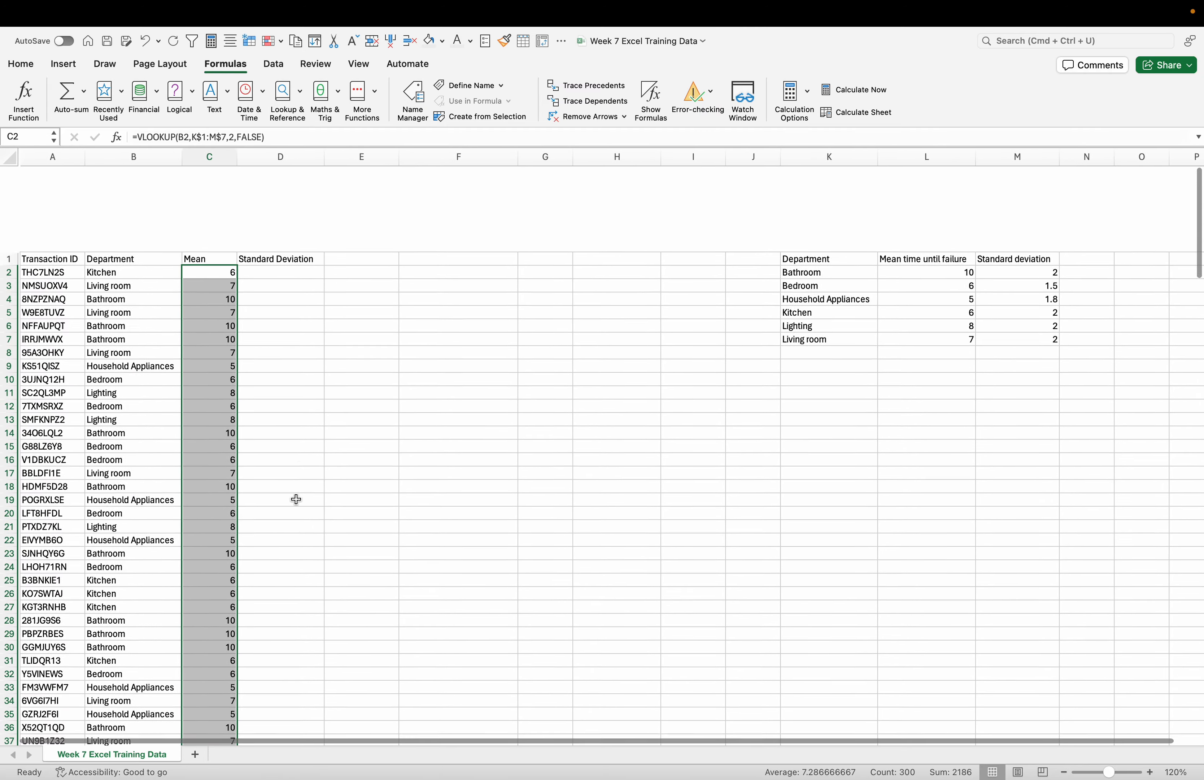
pyautogui.click(276, 191)
pyautogui.click(277, 181)
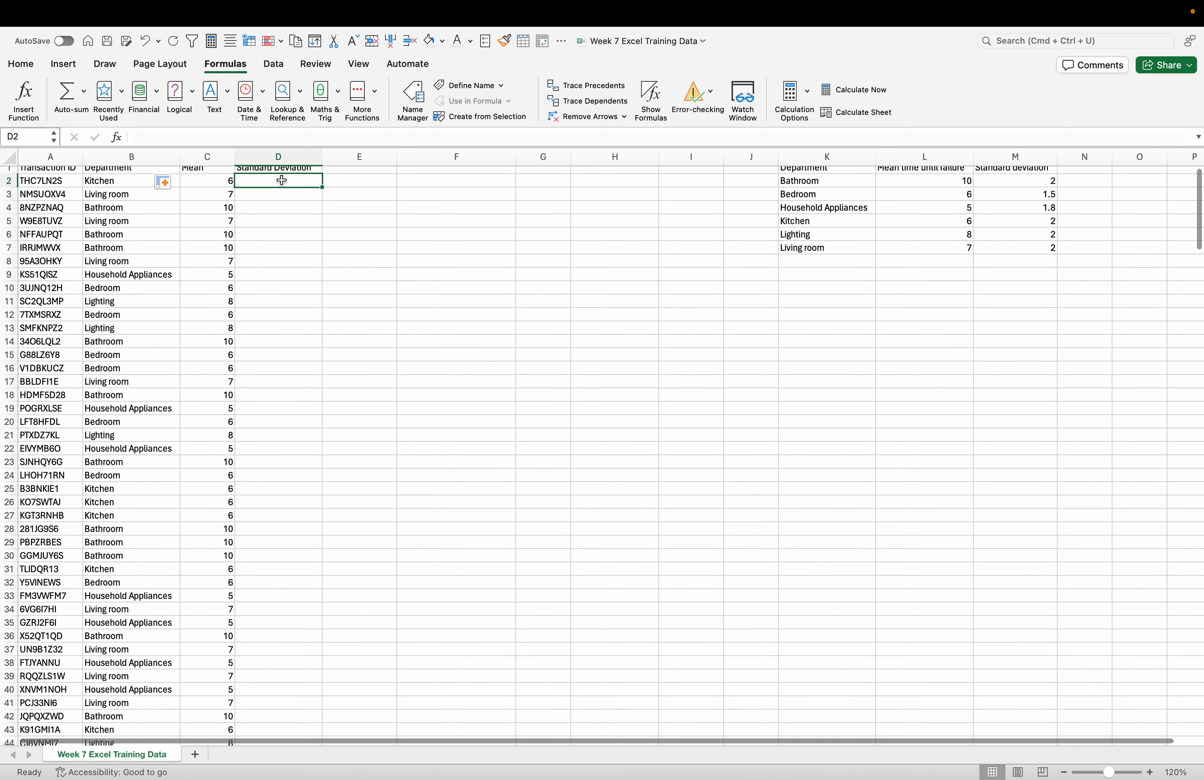
pyautogui.click(226, 181)
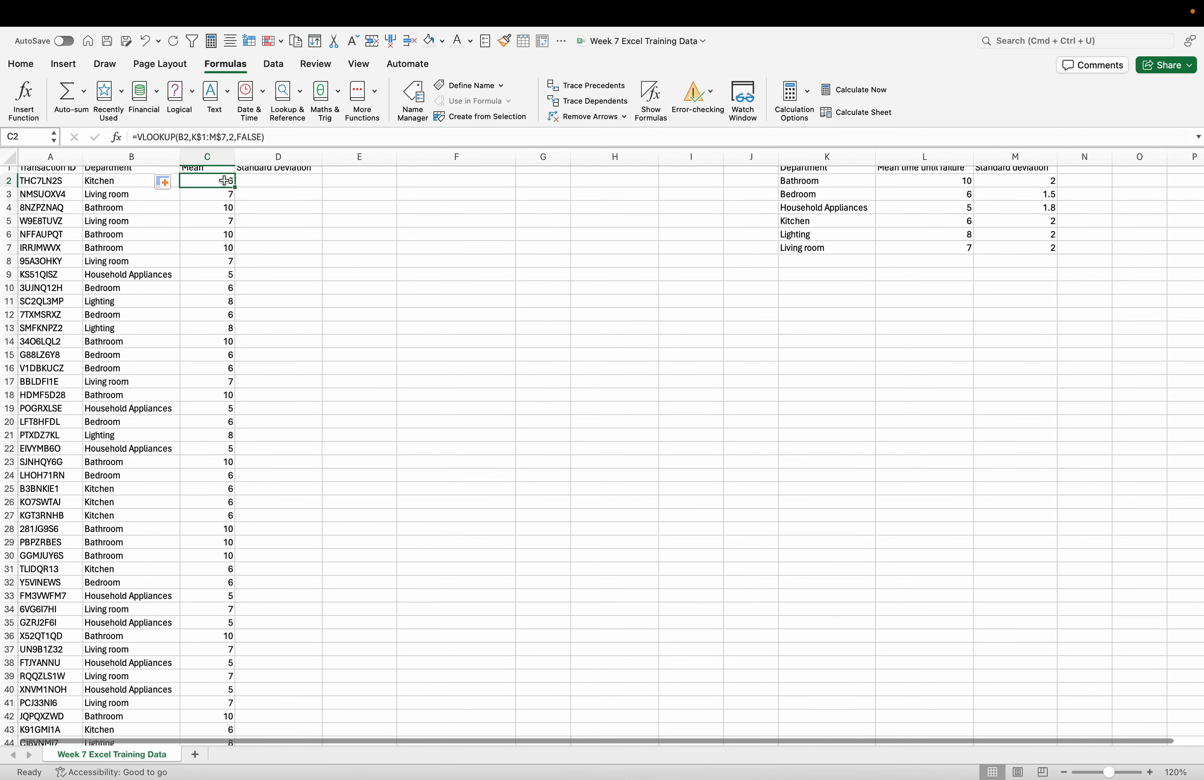
pyautogui.click(21, 64)
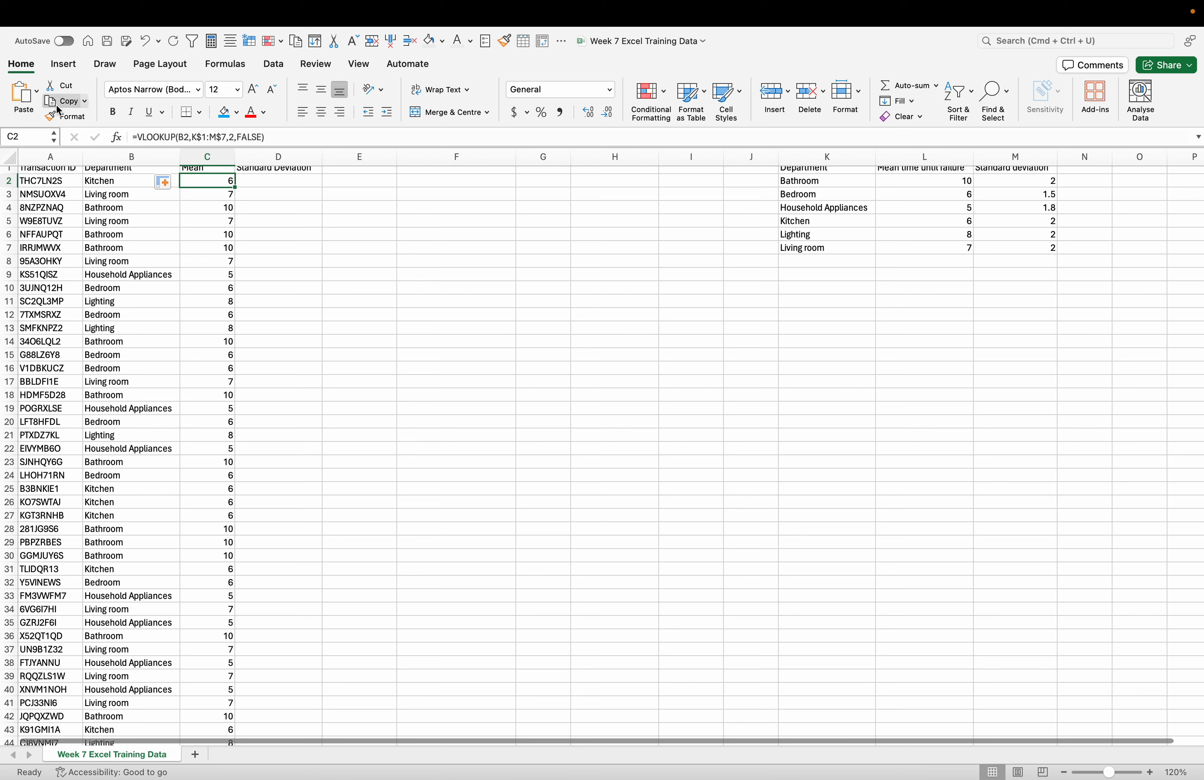
# - Start a VLOOKUP formula in D2 under Standard Deviation, using the department in B2 as the lookup value
pyautogui.doubleClick(253, 179)
pyautogui.write('=VL')
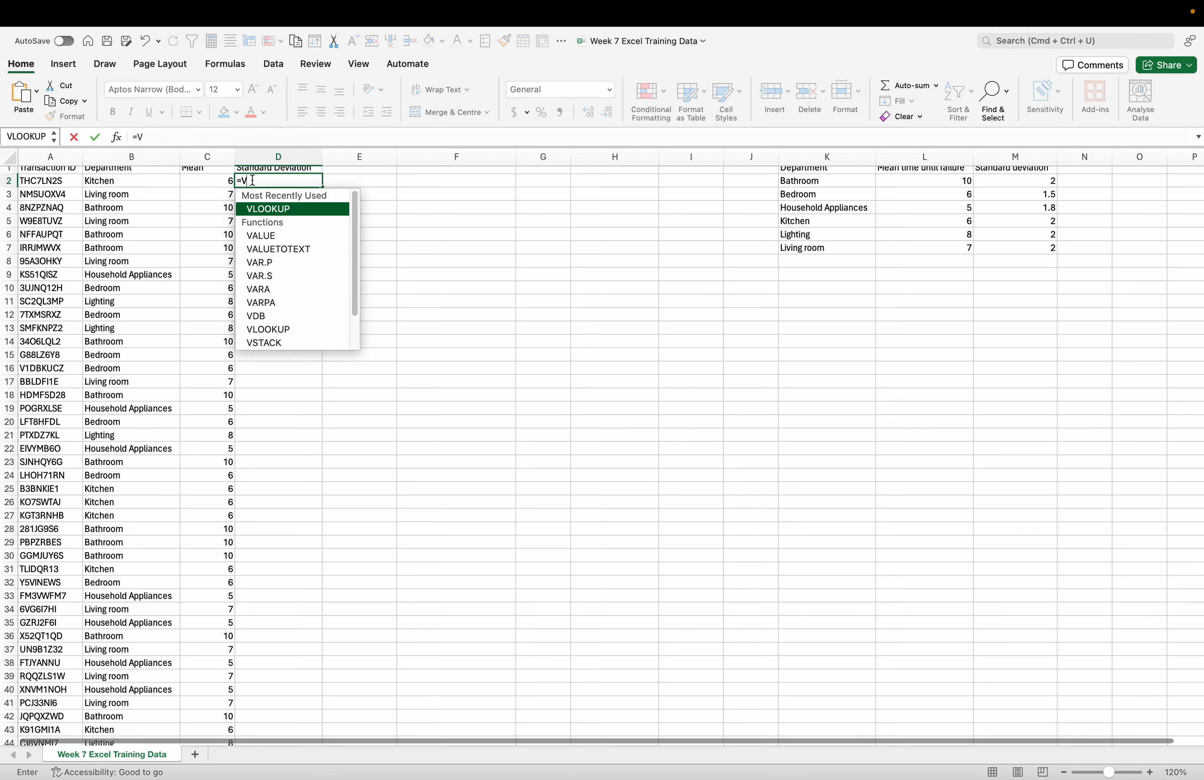
pyautogui.doubleClick(273, 210)
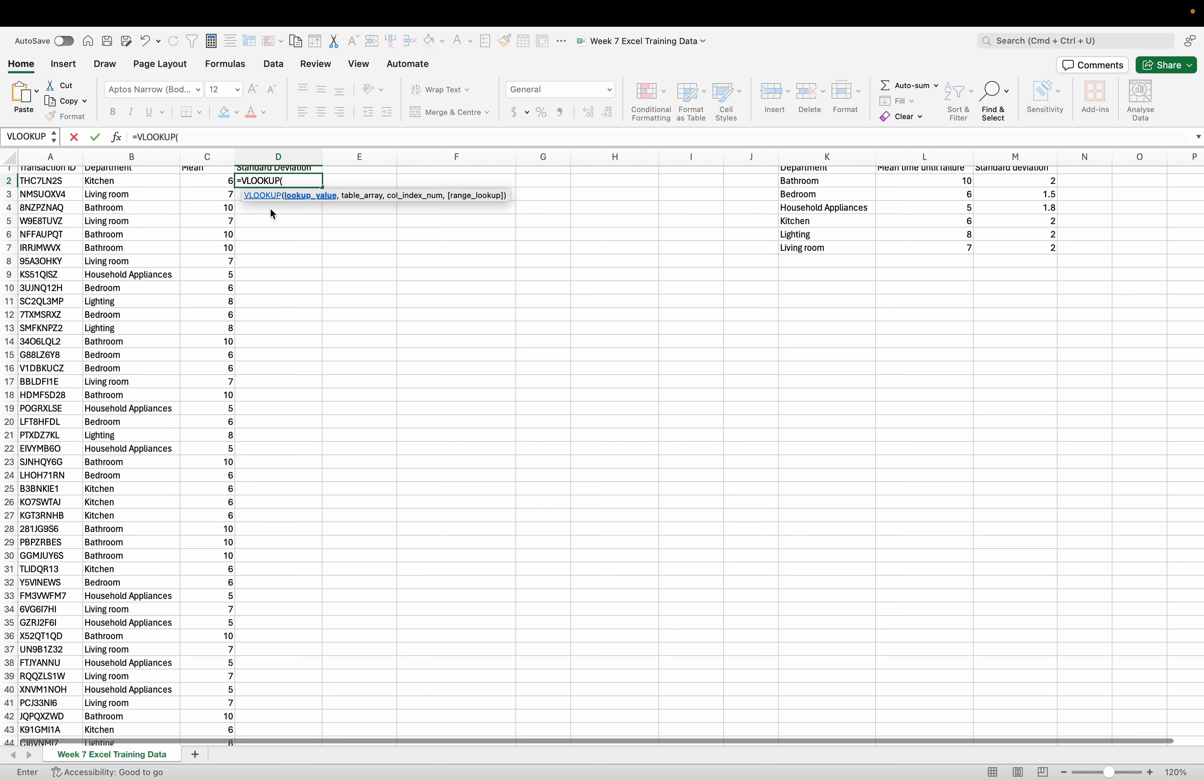
pyautogui.click(144, 182)
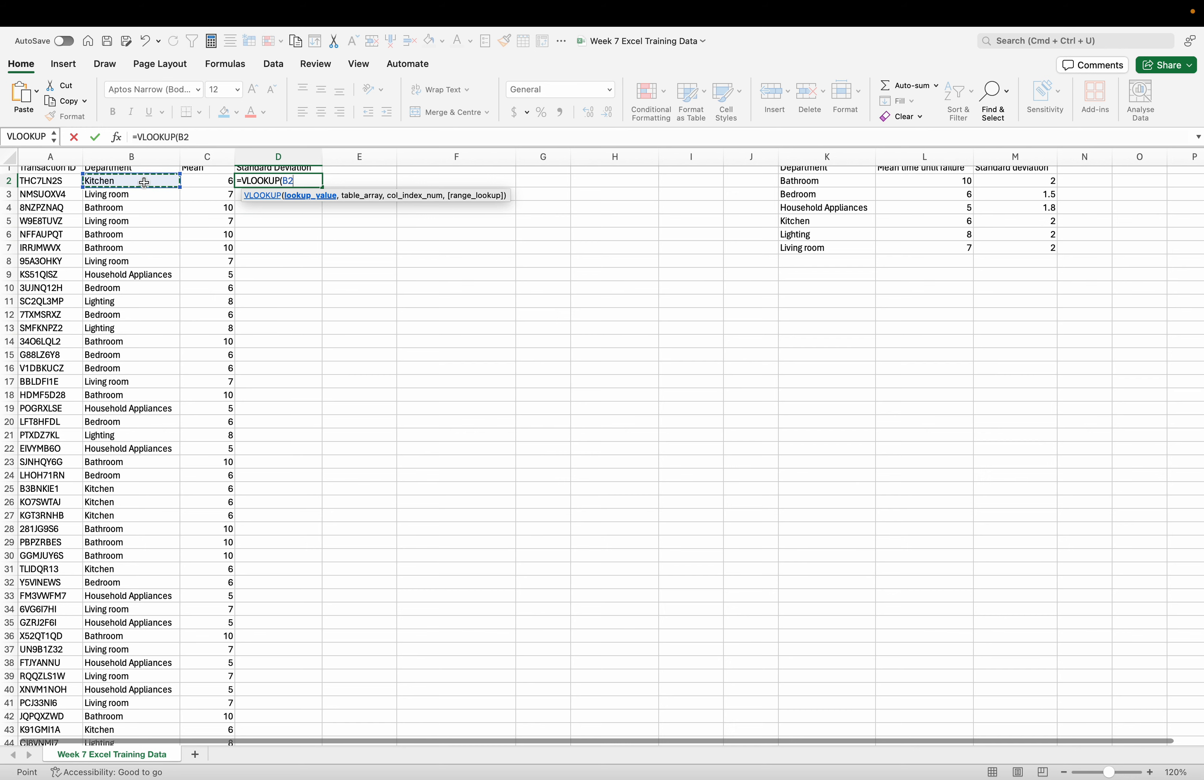
pyautogui.write(',')
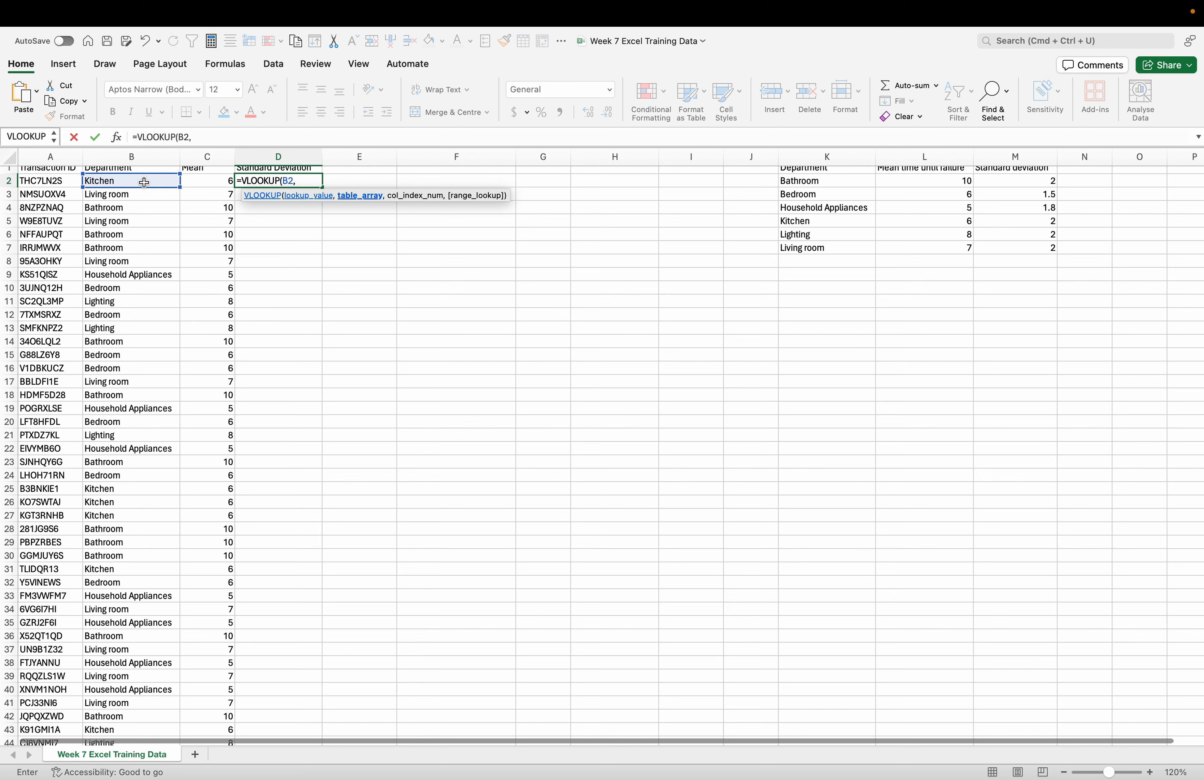
# - Give the D2 lookup the department table K$1:M$7 as its table array, with the rows locked
pyautogui.scroll(1, 278, 268)
pyautogui.write('K')
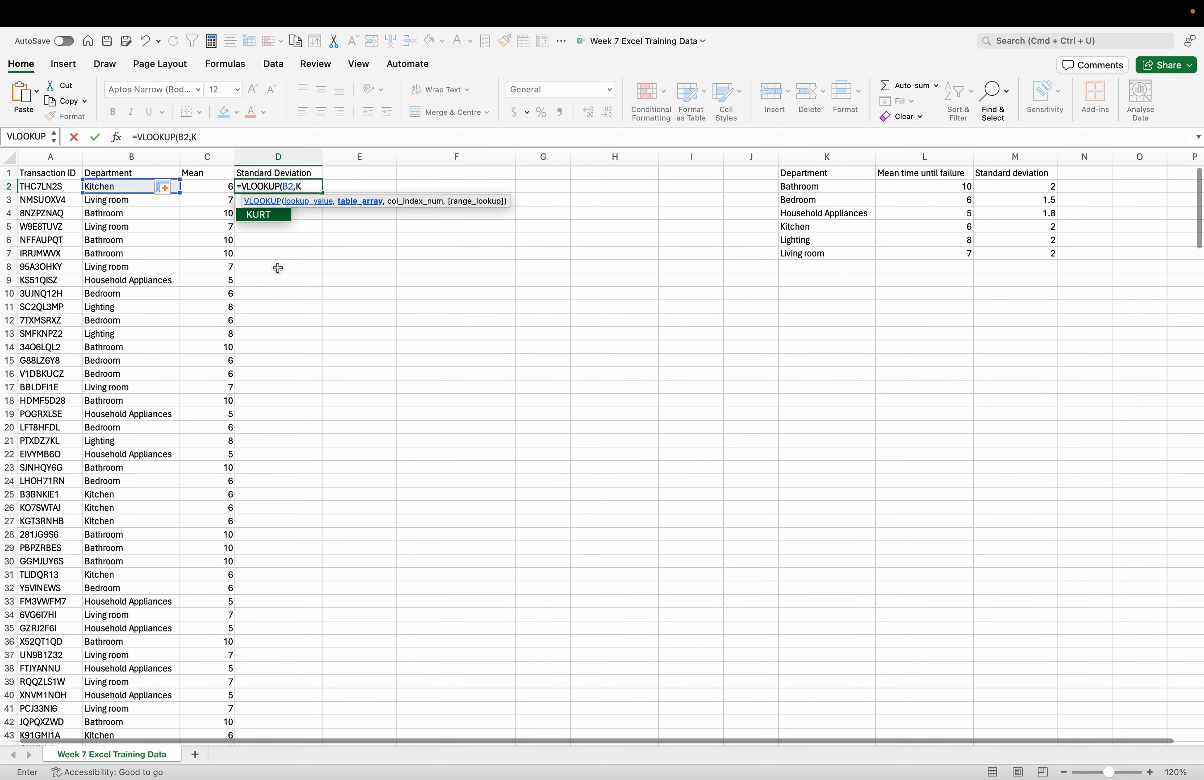
pyautogui.write('$1')
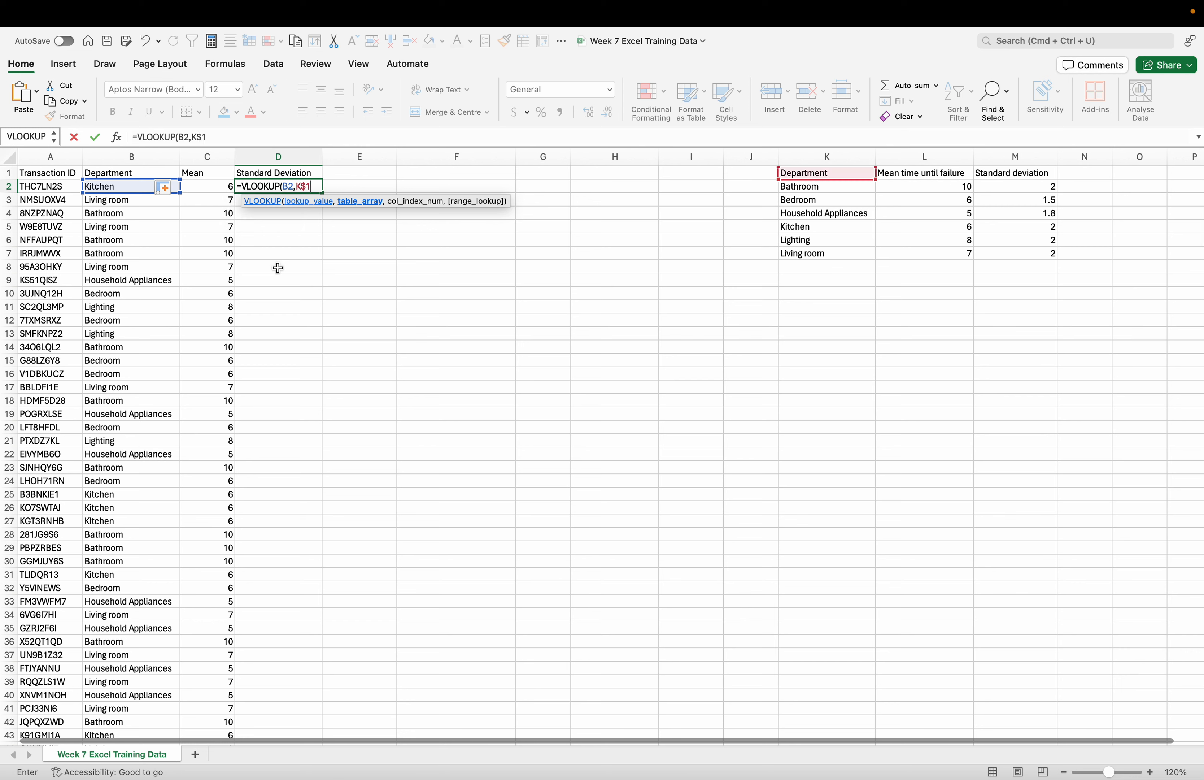
pyautogui.write(':M')
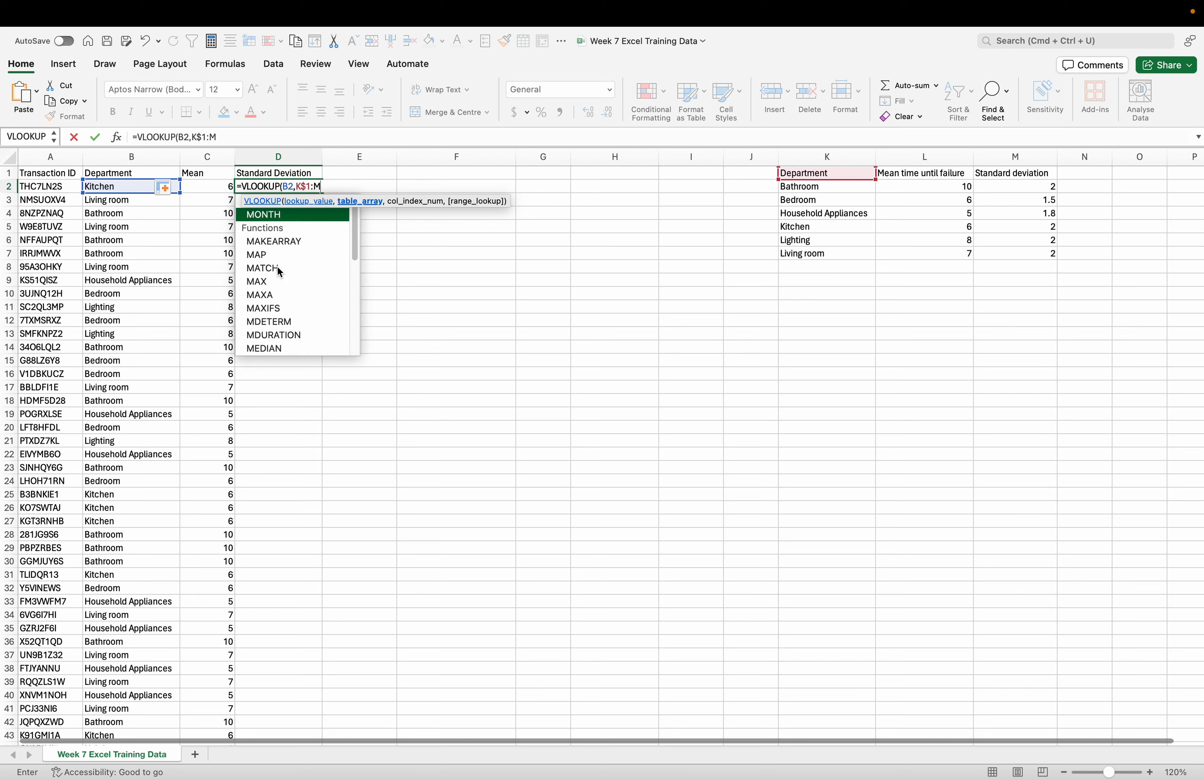
pyautogui.write('$7),')
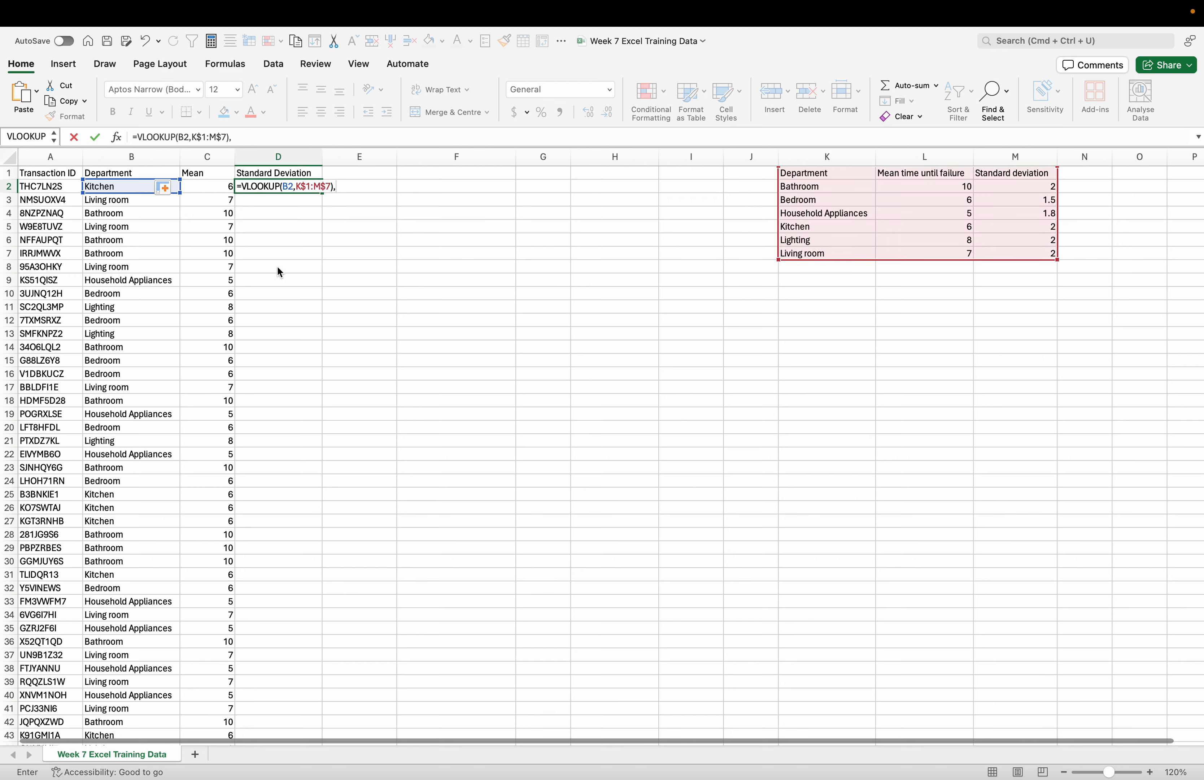
pyautogui.press('BackSpace')
pyautogui.press('BackSpace')
pyautogui.write(',')
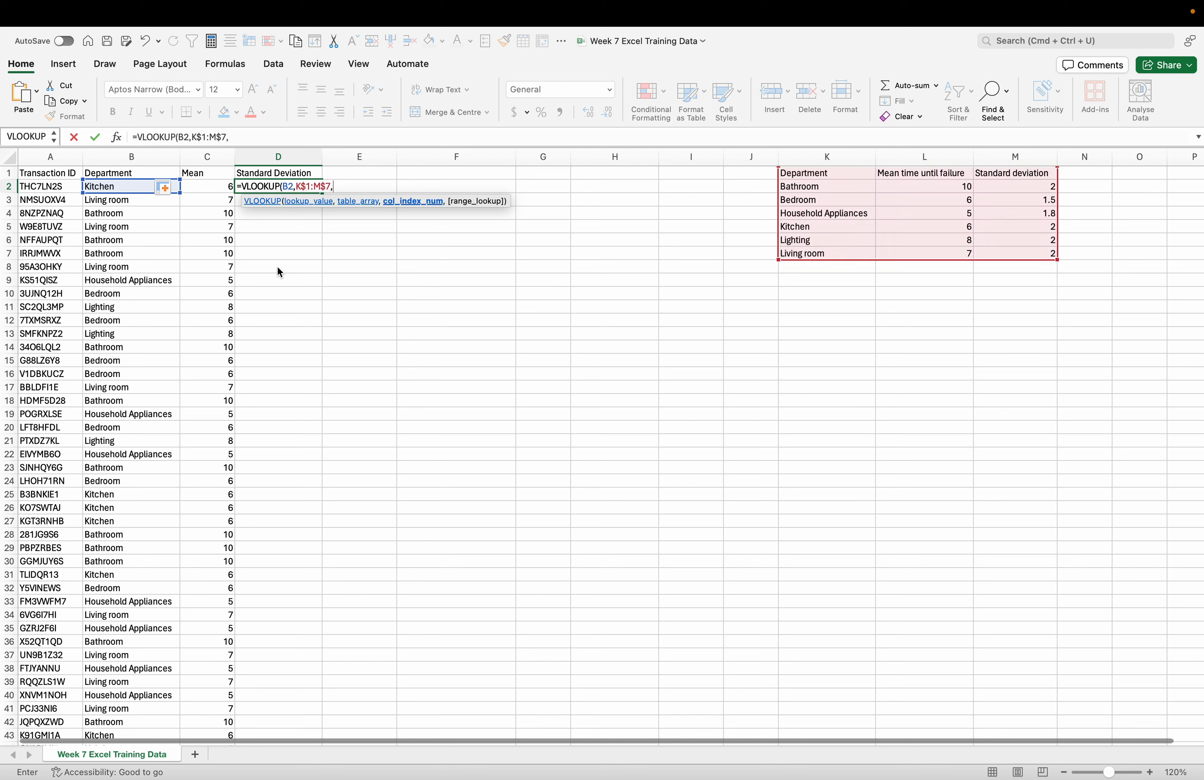
pyautogui.write('3,')
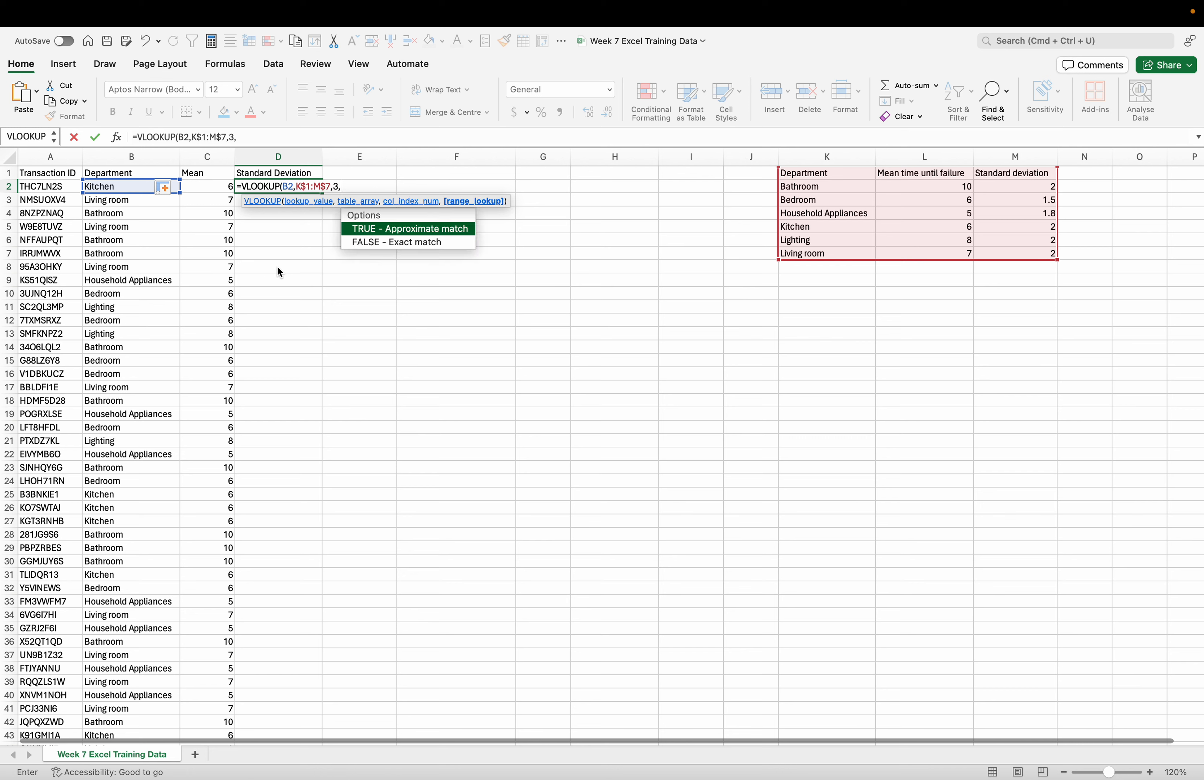
# - Complete the D2 formula with column index 3 and FALSE for an exact match, and enter it
pyautogui.doubleClick(384, 241)
pyautogui.write(')')
pyautogui.press('Return')
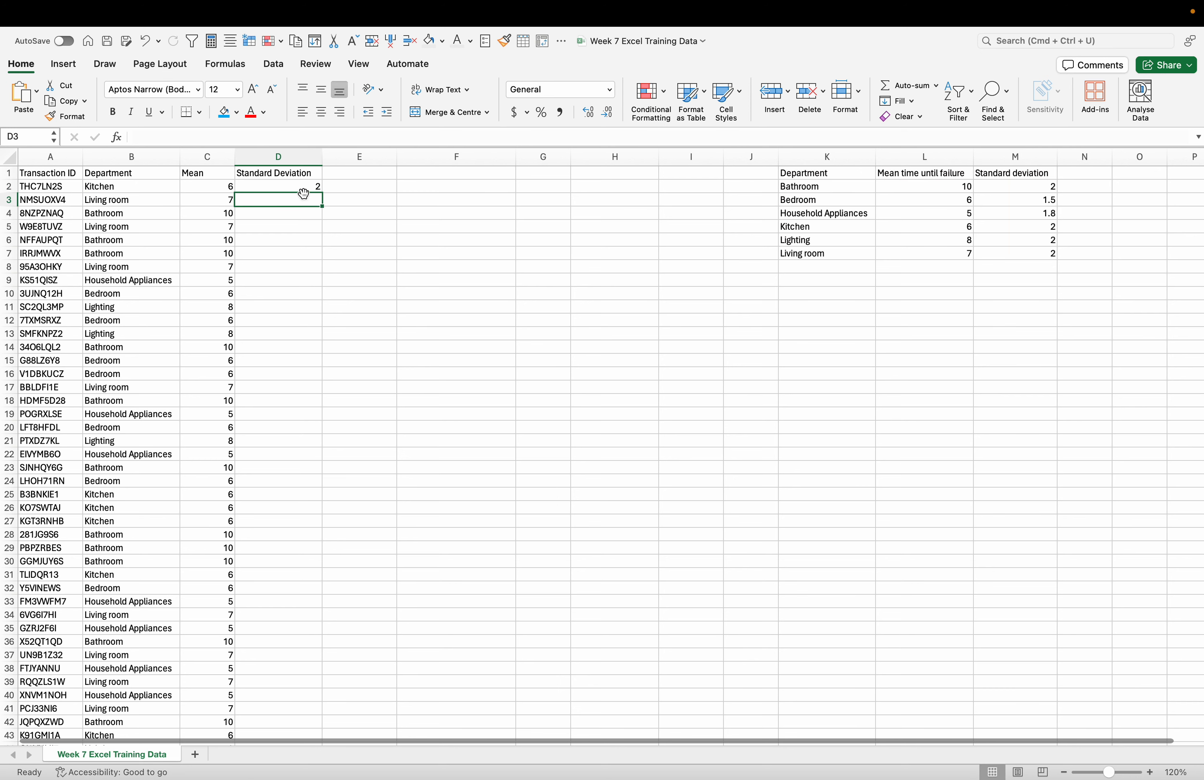
# - Fill the D2 lookup formula down the Standard Deviation column for all transactions
pyautogui.click(305, 188)
pyautogui.doubleClick(322, 192)
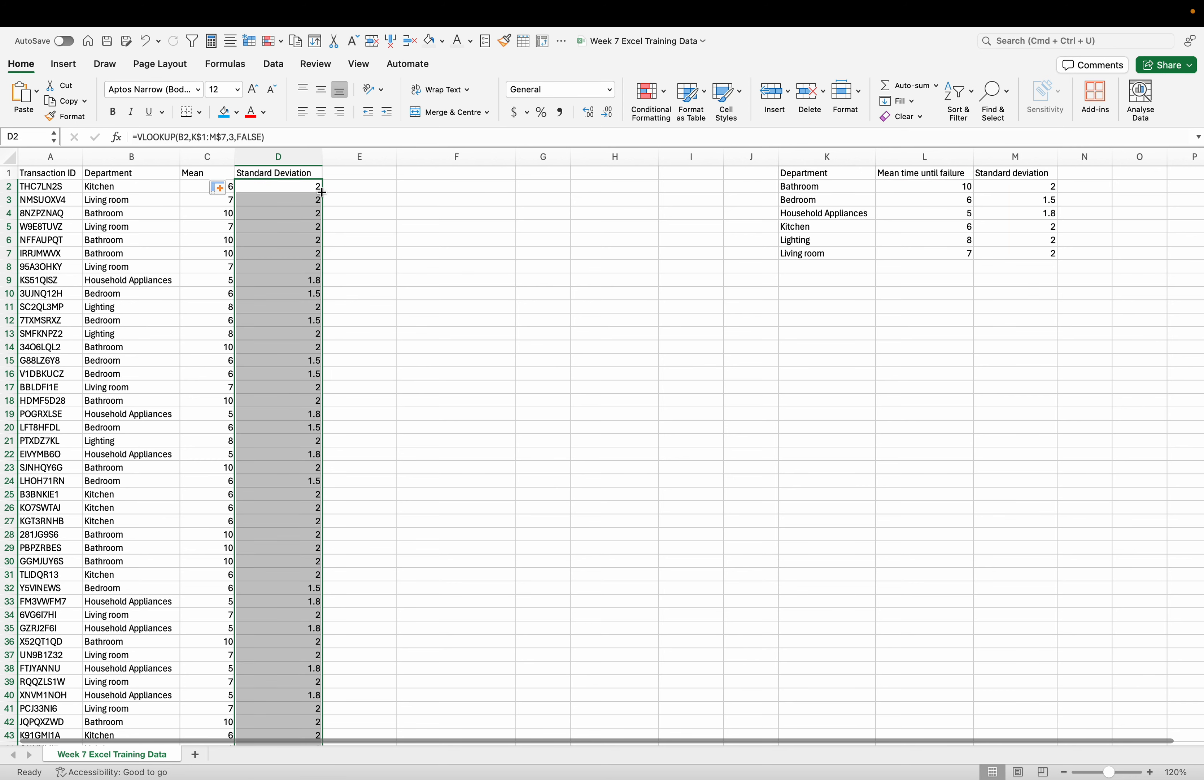
pyautogui.click(368, 267)
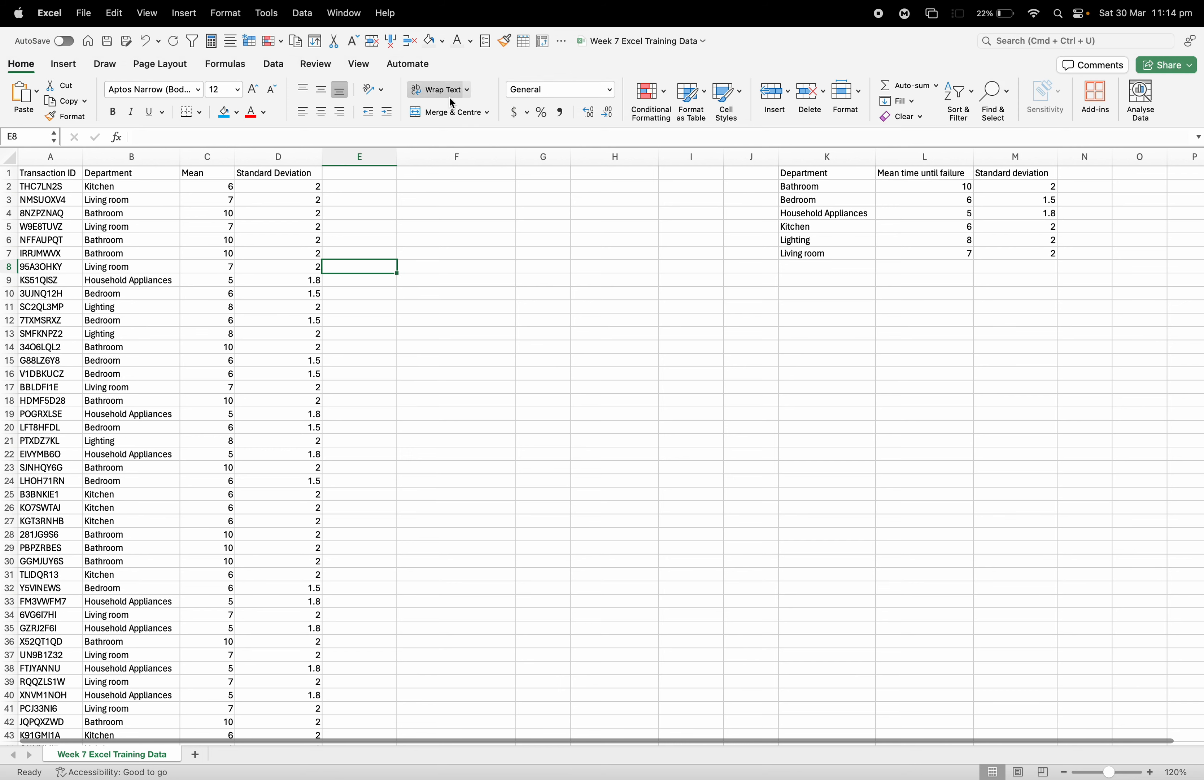
# - Add the column headers "Random Number" in E1 and "Simulated time until failure" in F1
pyautogui.doubleClick(347, 174)
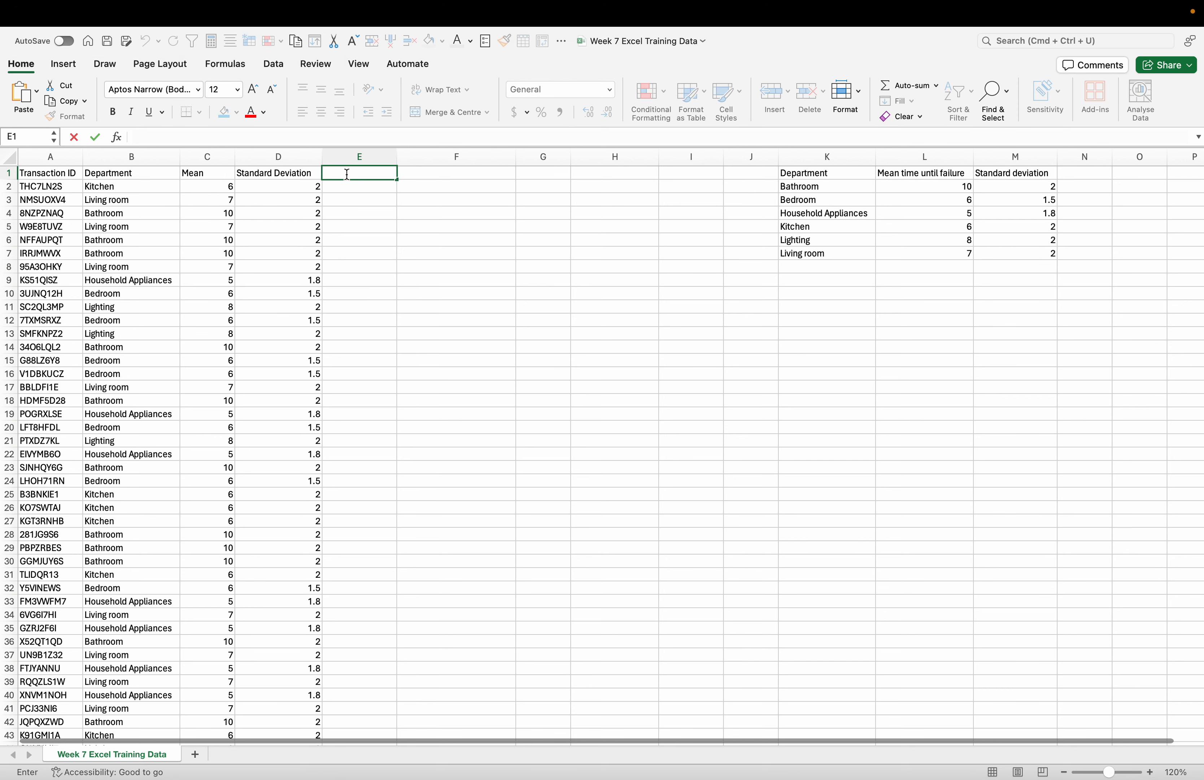
pyautogui.write('Random Number')
pyautogui.press('Tab')
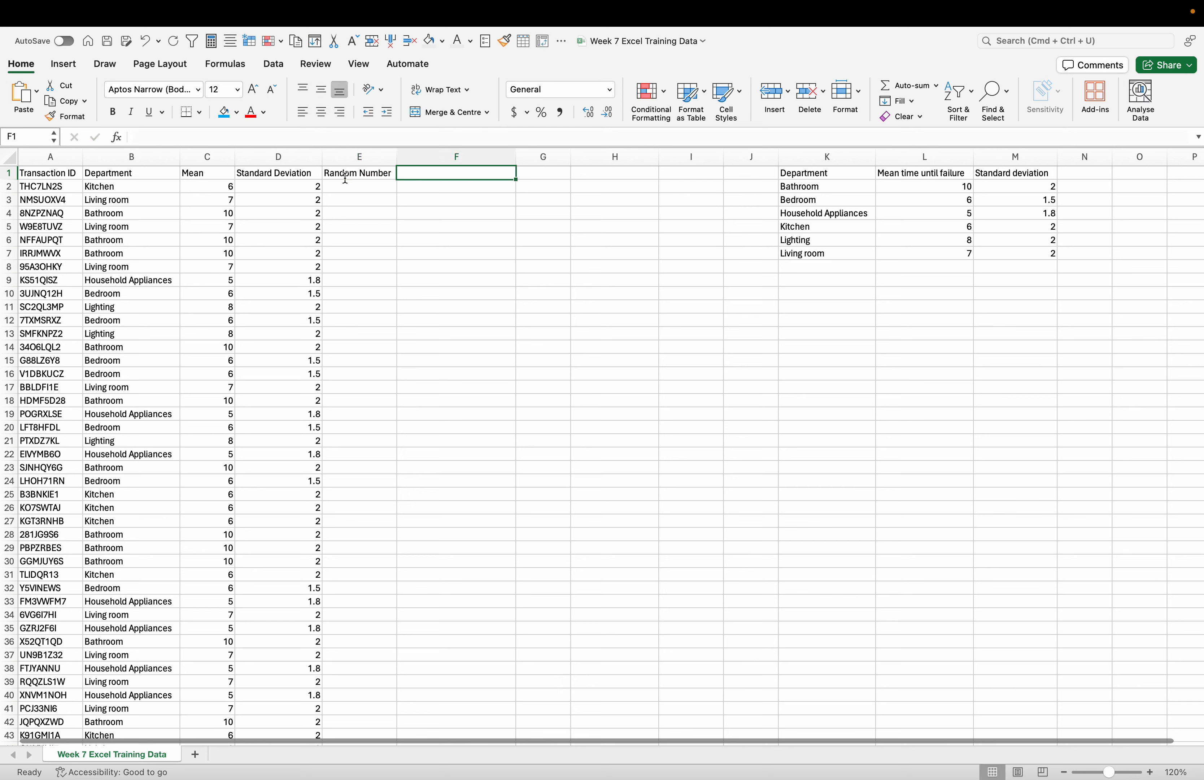
pyautogui.write('Simulated')
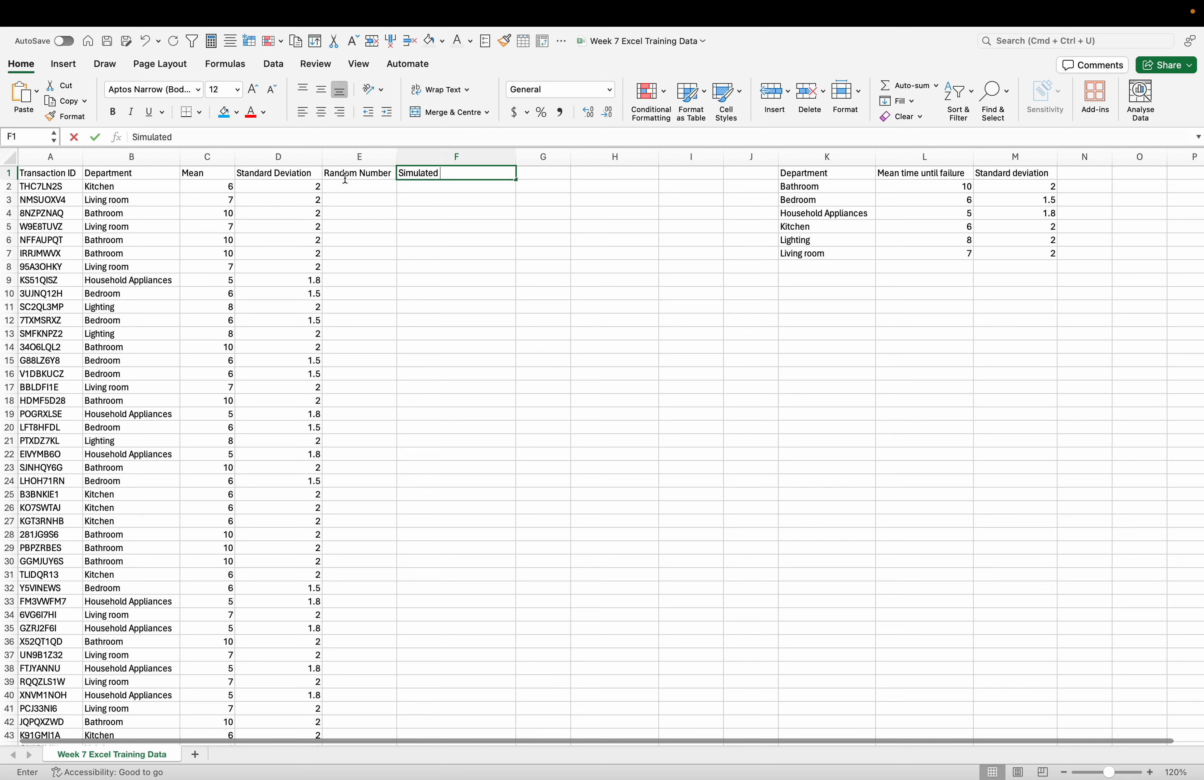
pyautogui.write(' time until failure')
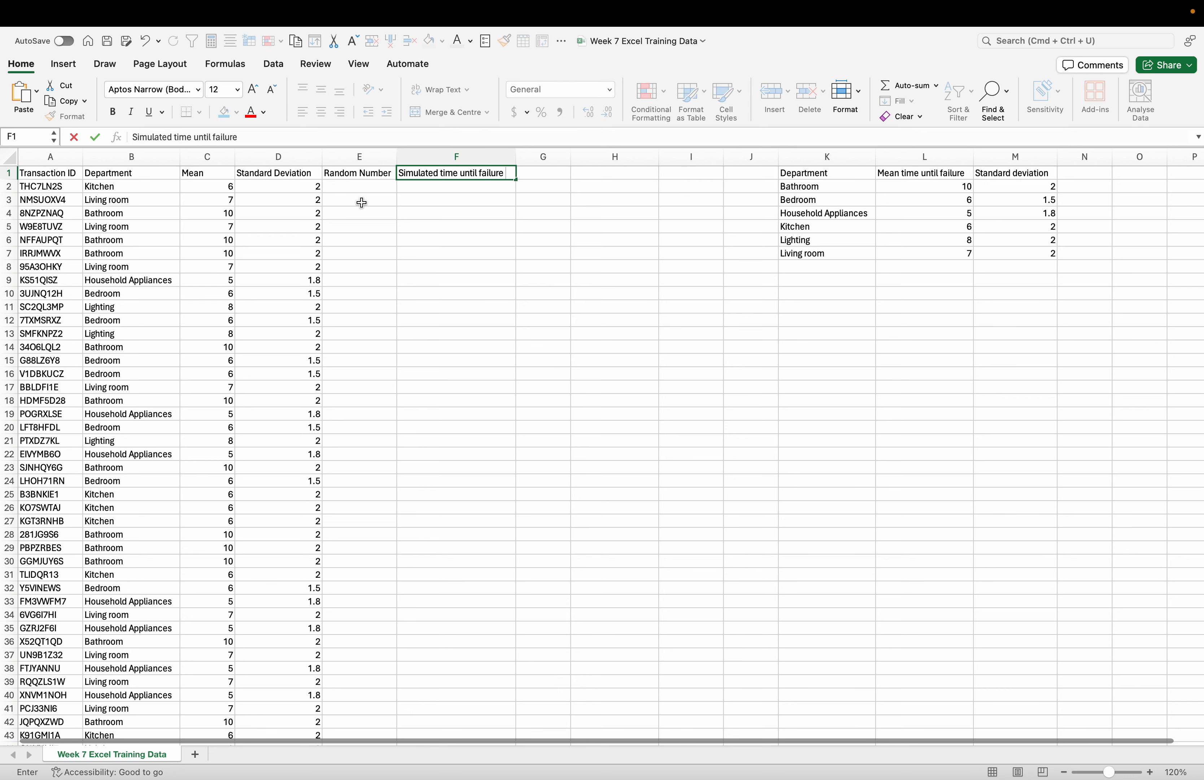
# - Enter the formula =RAND() in E2 under Random Number
pyautogui.click(354, 190)
pyautogui.doubleClick(361, 189)
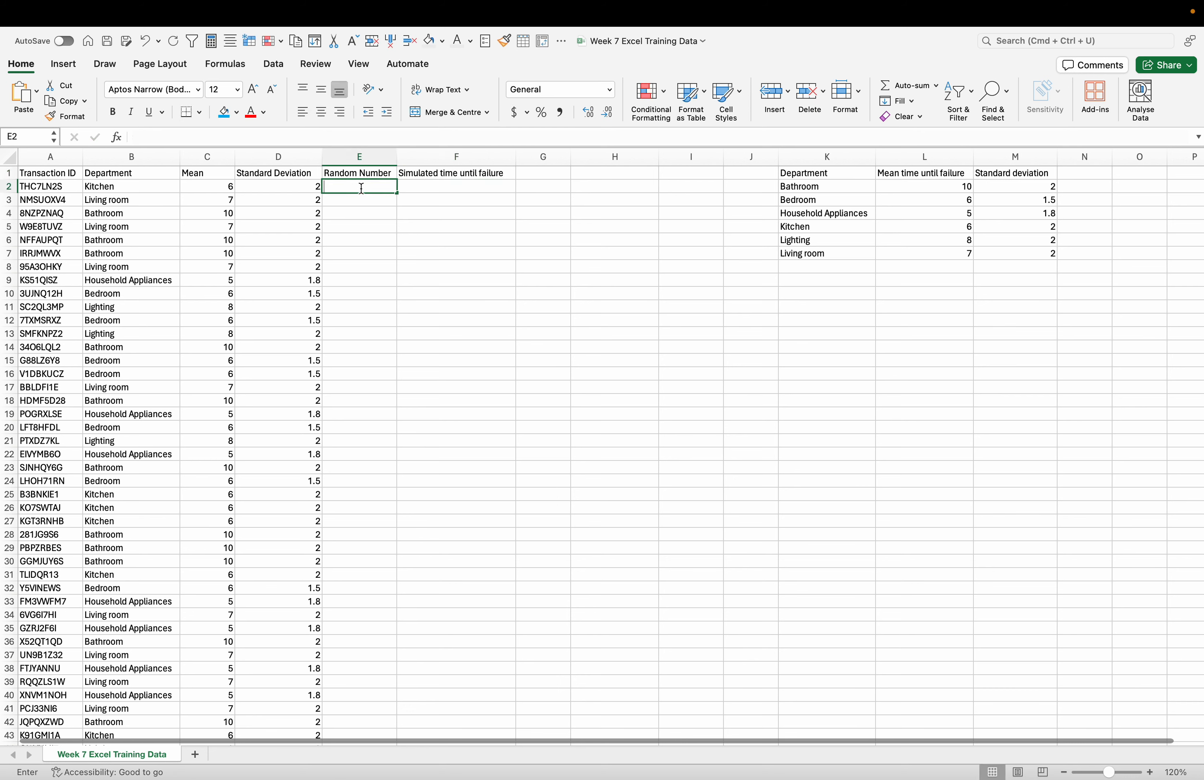
pyautogui.write('=RAN')
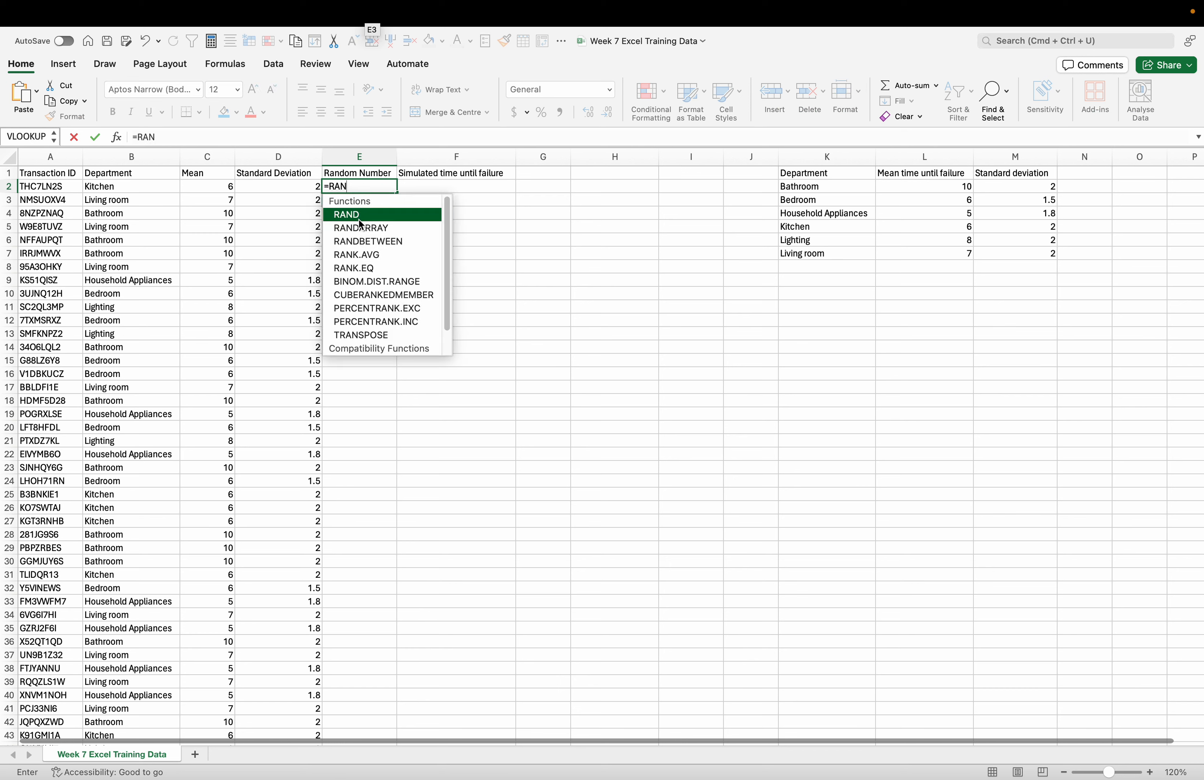
pyautogui.doubleClick(359, 215)
pyautogui.write(')')
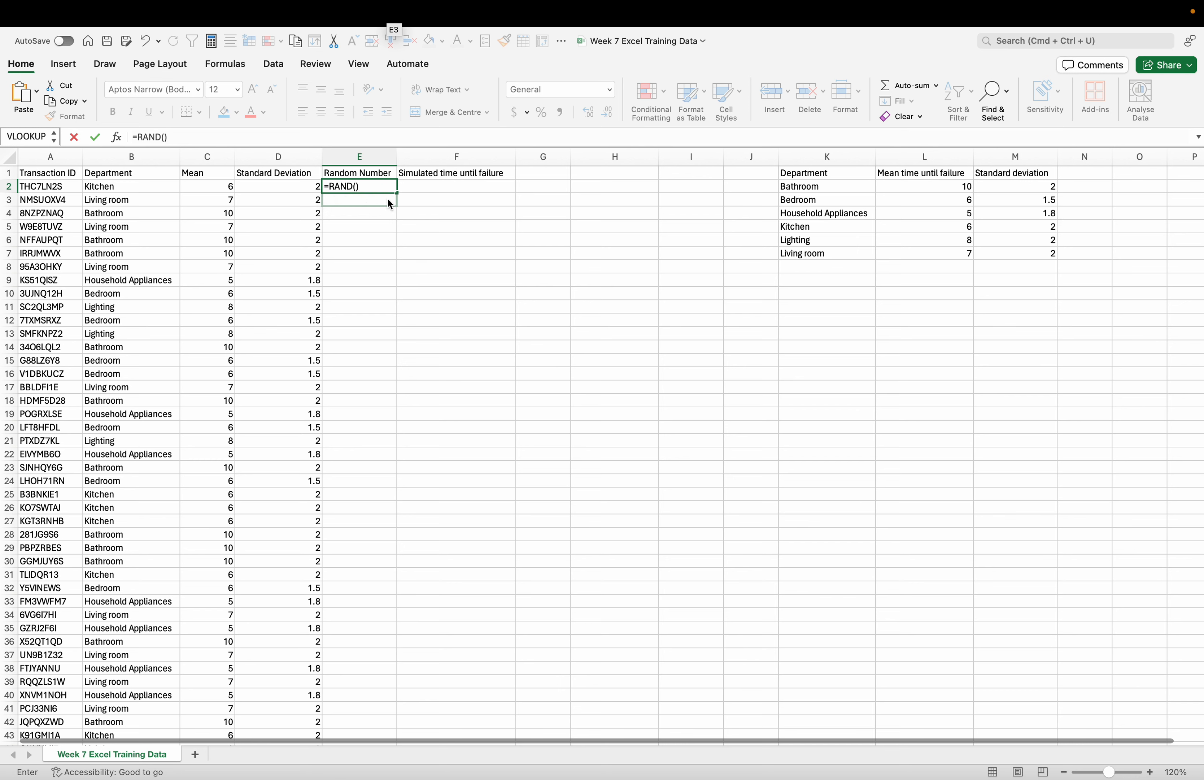
pyautogui.press('Return')
# - Fill the E2 RAND formula down the Random Number column for all transactions
pyautogui.click(386, 188)
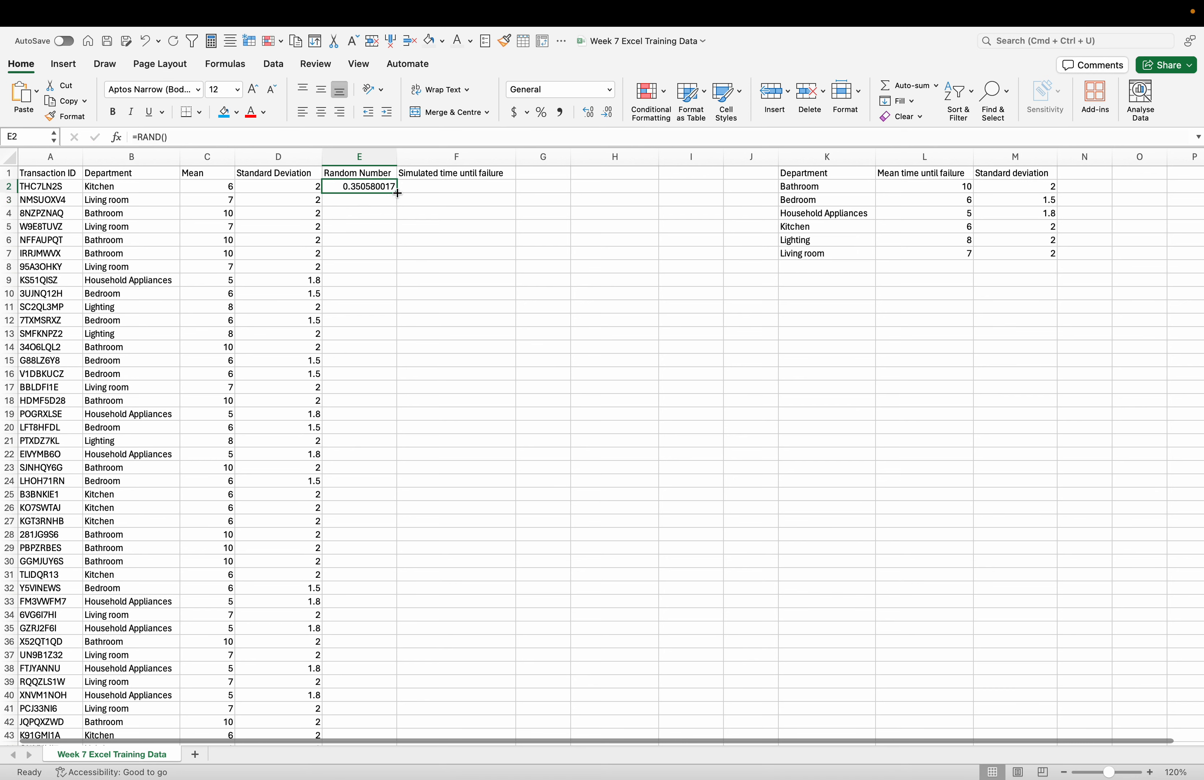
pyautogui.doubleClick(398, 192)
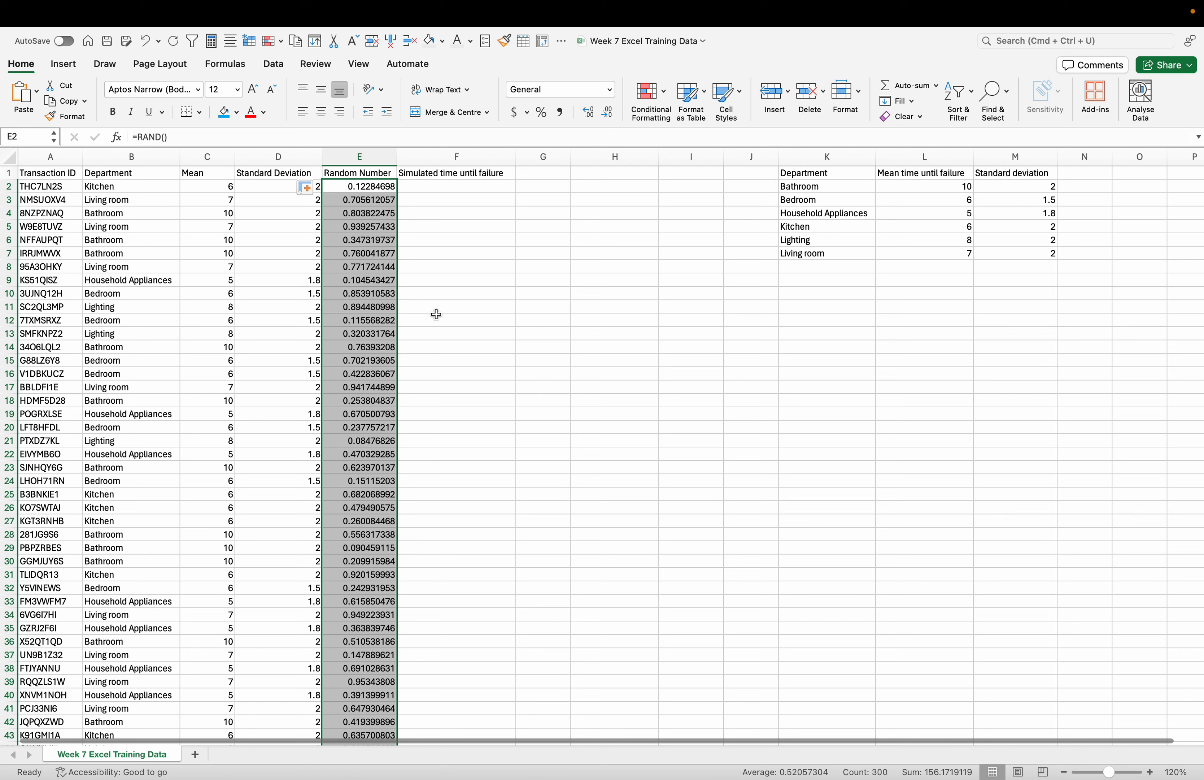
pyautogui.click(473, 224)
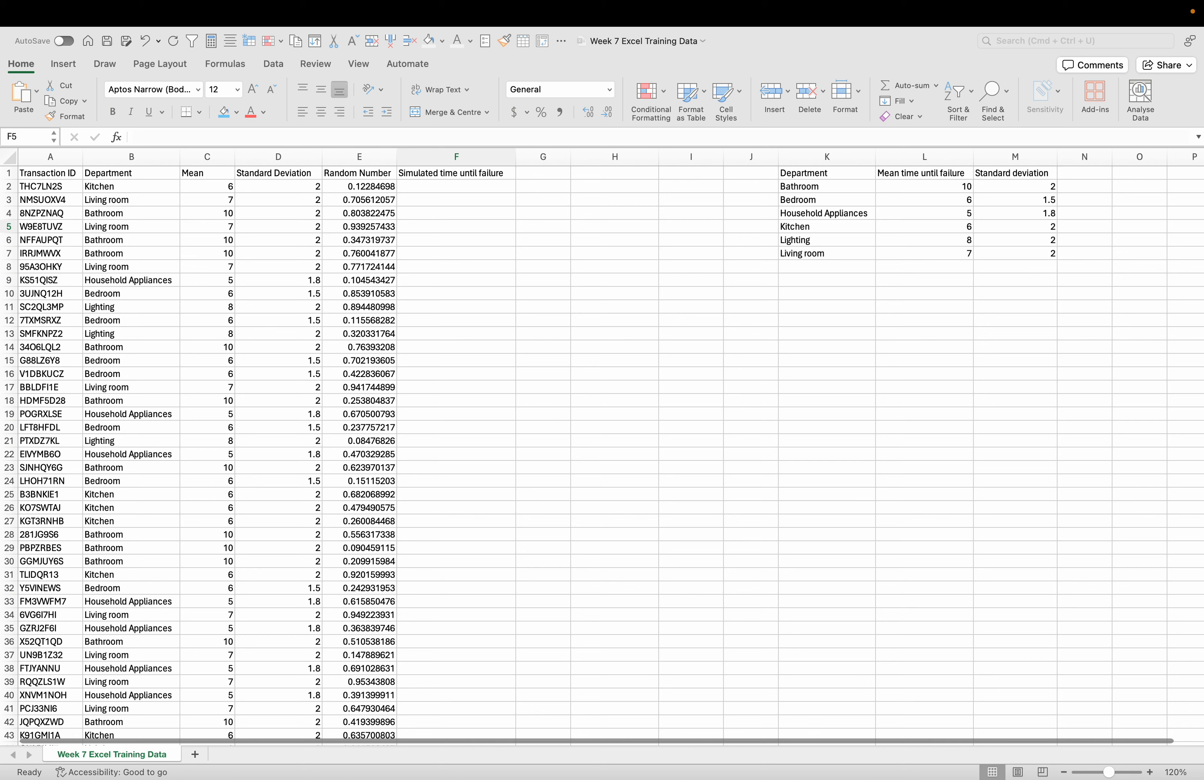
pyautogui.click(305, 187)
pyautogui.doubleClick(472, 190)
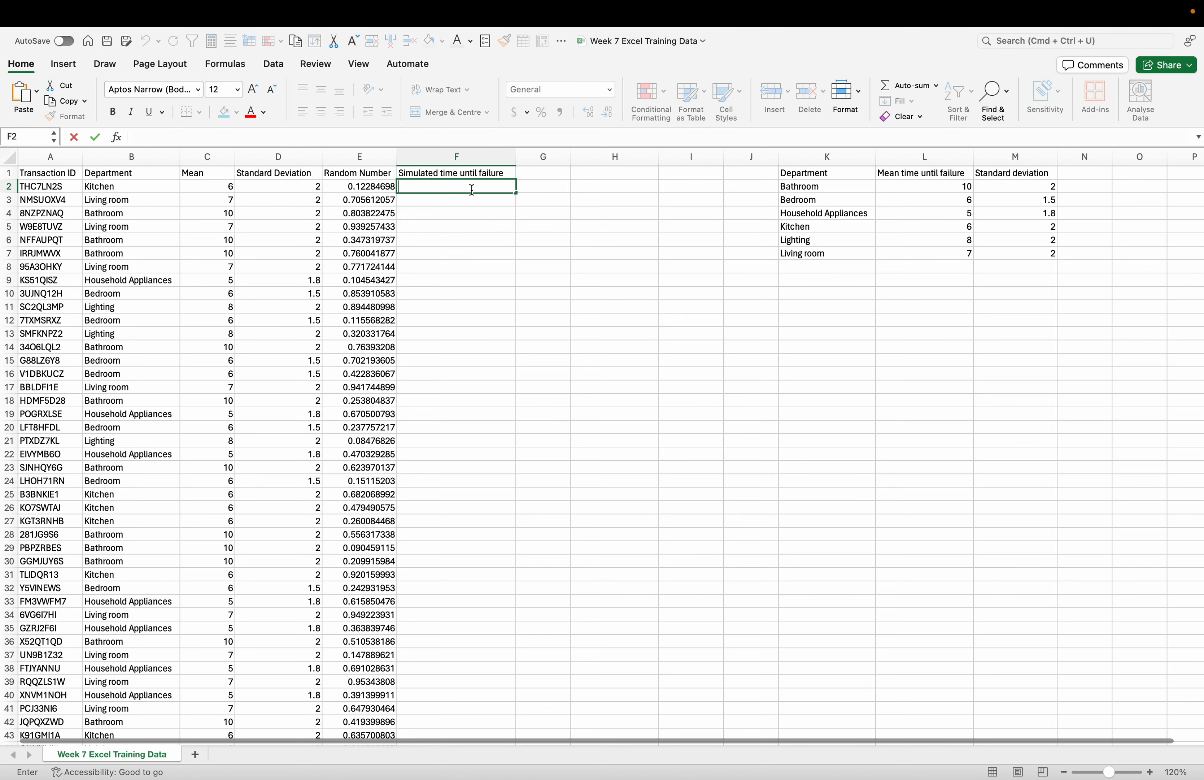
pyautogui.click(384, 189)
pyautogui.click(516, 243)
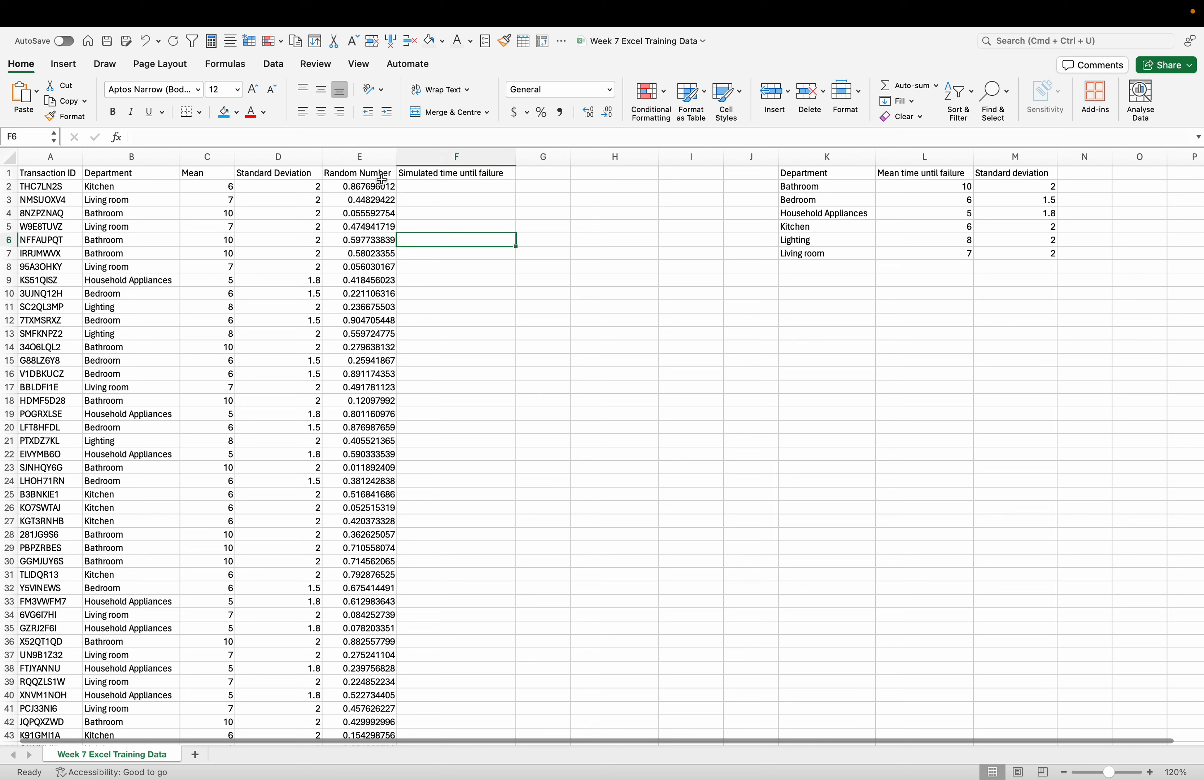
# - Convert the Random Number formulas from E2 down to fixed numbers by copying them and pasting only the values over themselves
pyautogui.click(372, 188)
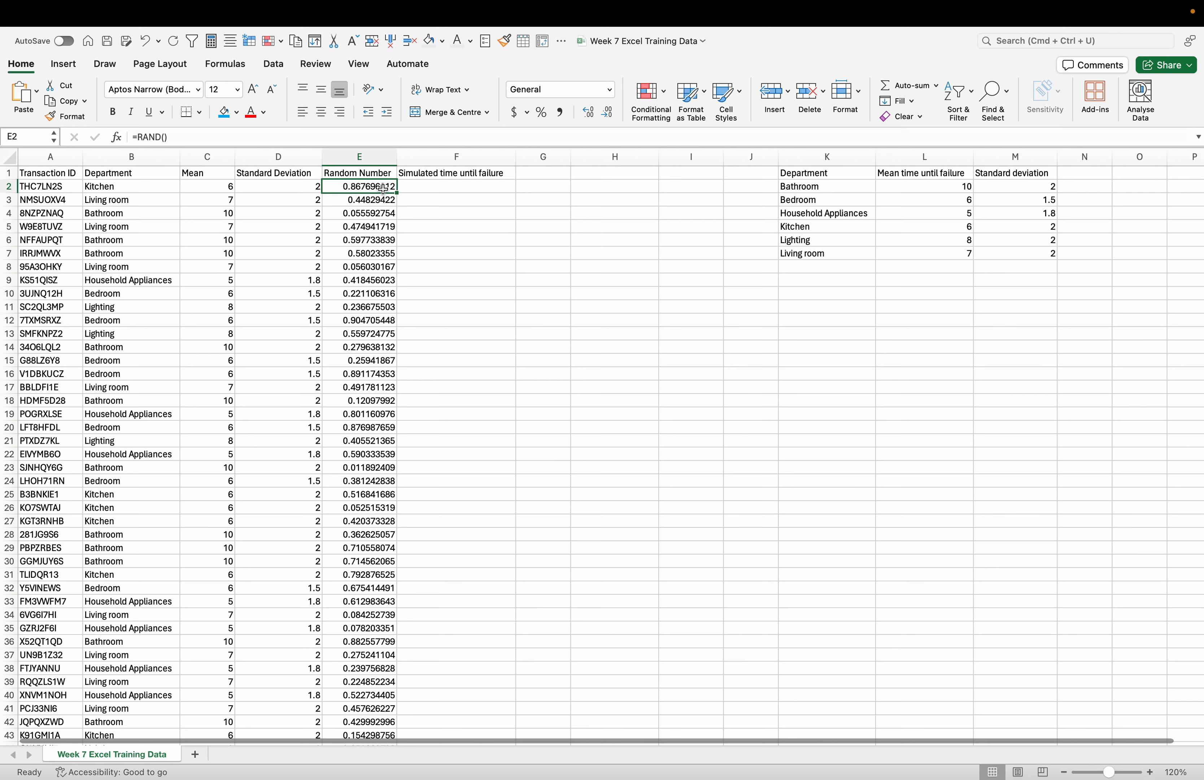
pyautogui.doubleClick(397, 193)
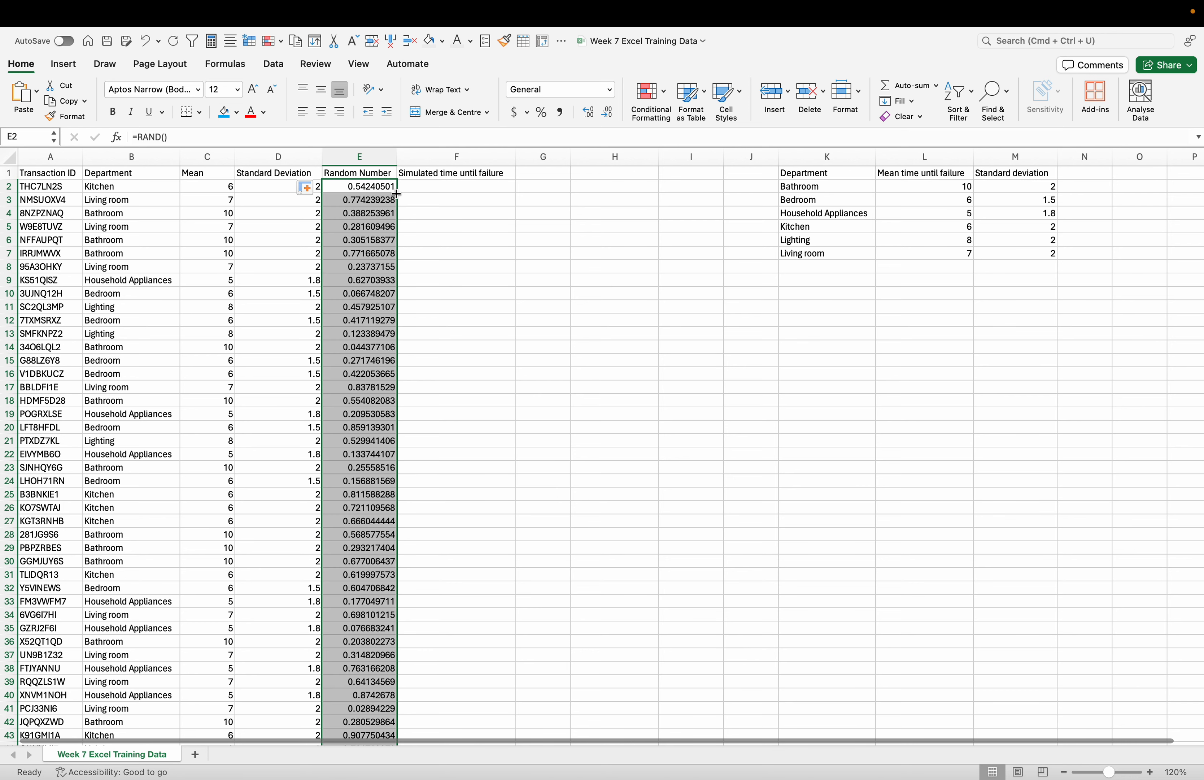
pyautogui.press('super+c')
pyautogui.rightClick(371, 194)
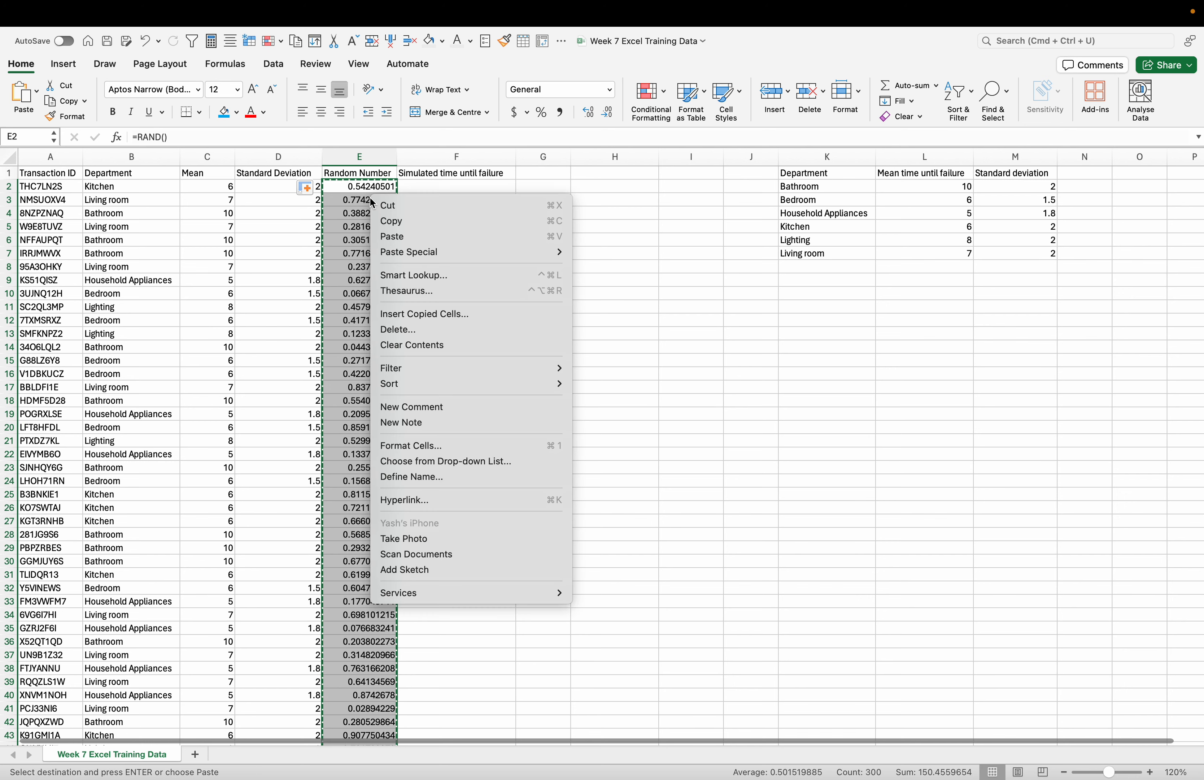
pyautogui.moveTo(458, 258)
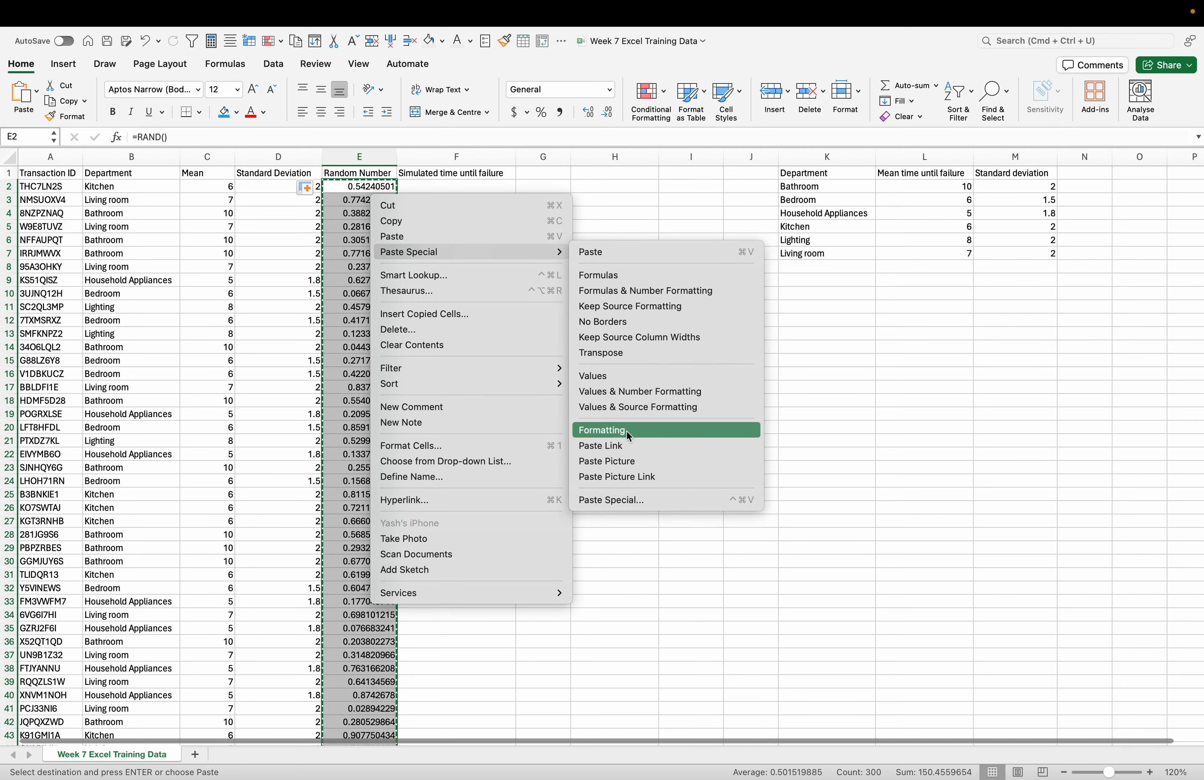
pyautogui.click(627, 380)
pyautogui.click(575, 255)
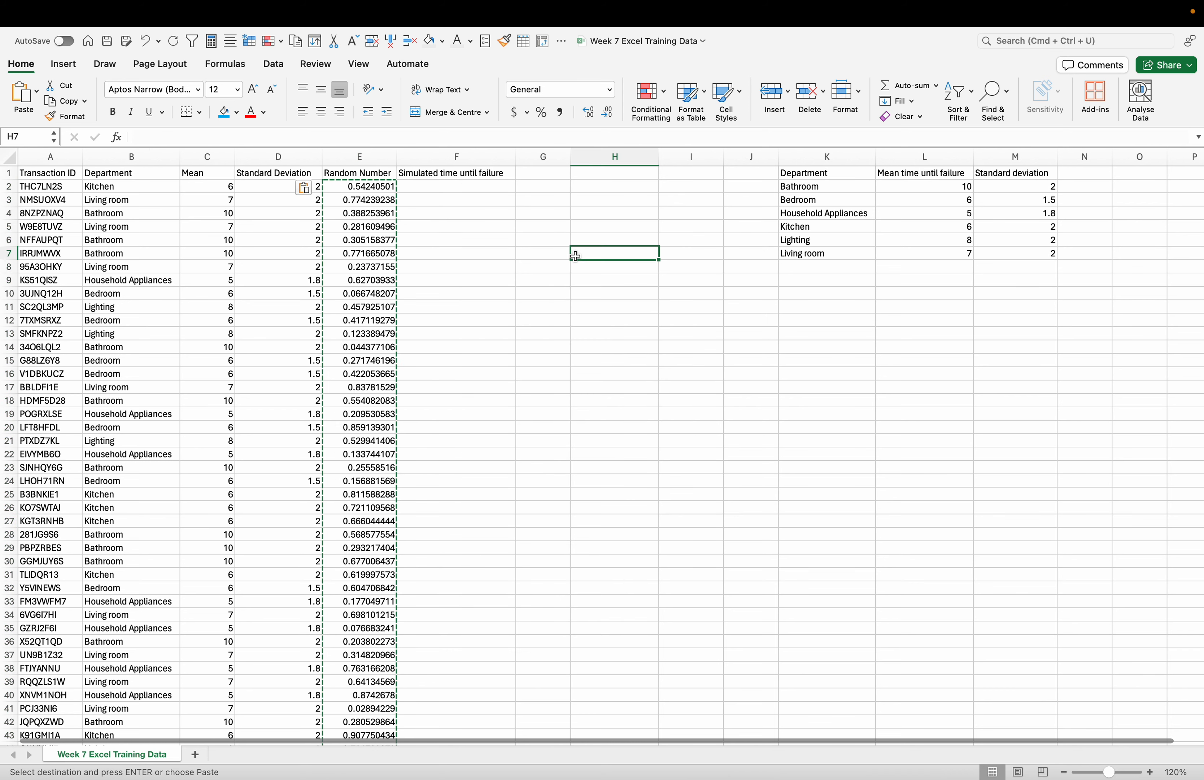
pyautogui.click(633, 230)
pyautogui.press('Escape')
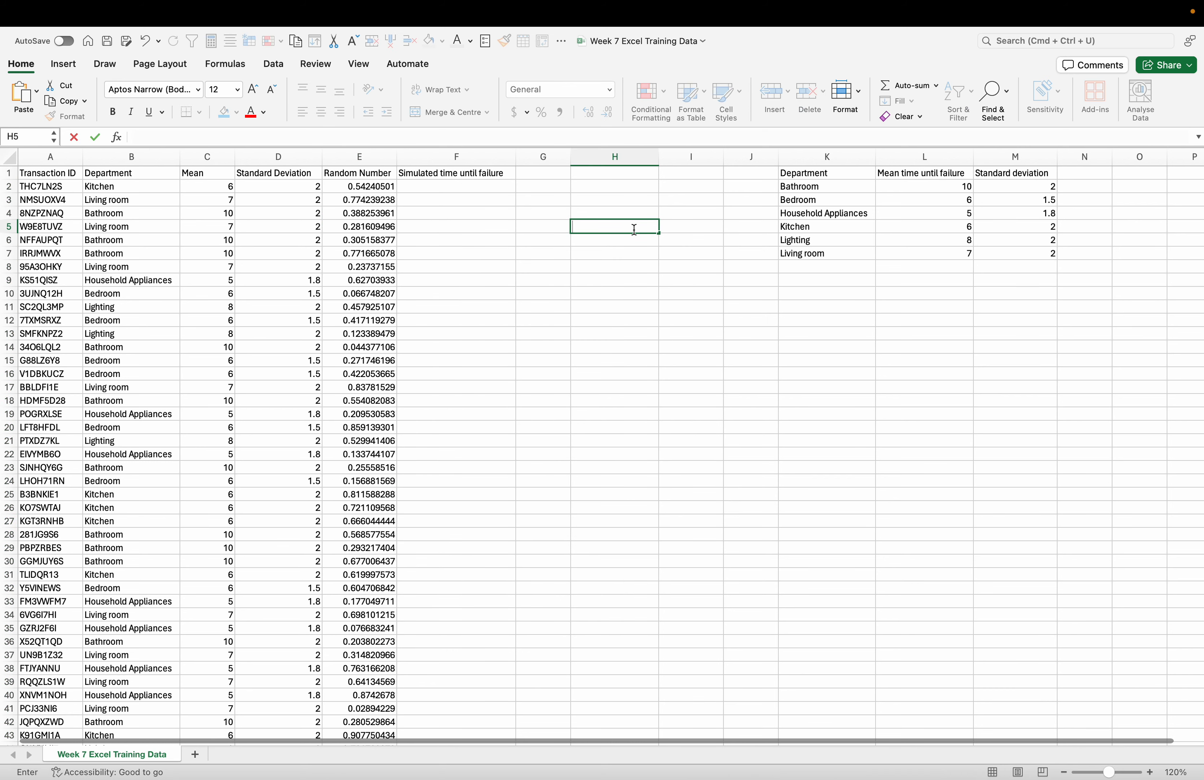
pyautogui.click(530, 325)
# - Start a NORM.INV formula in F2 under Simulated time until failure
pyautogui.click(455, 186)
pyautogui.doubleClick(455, 186)
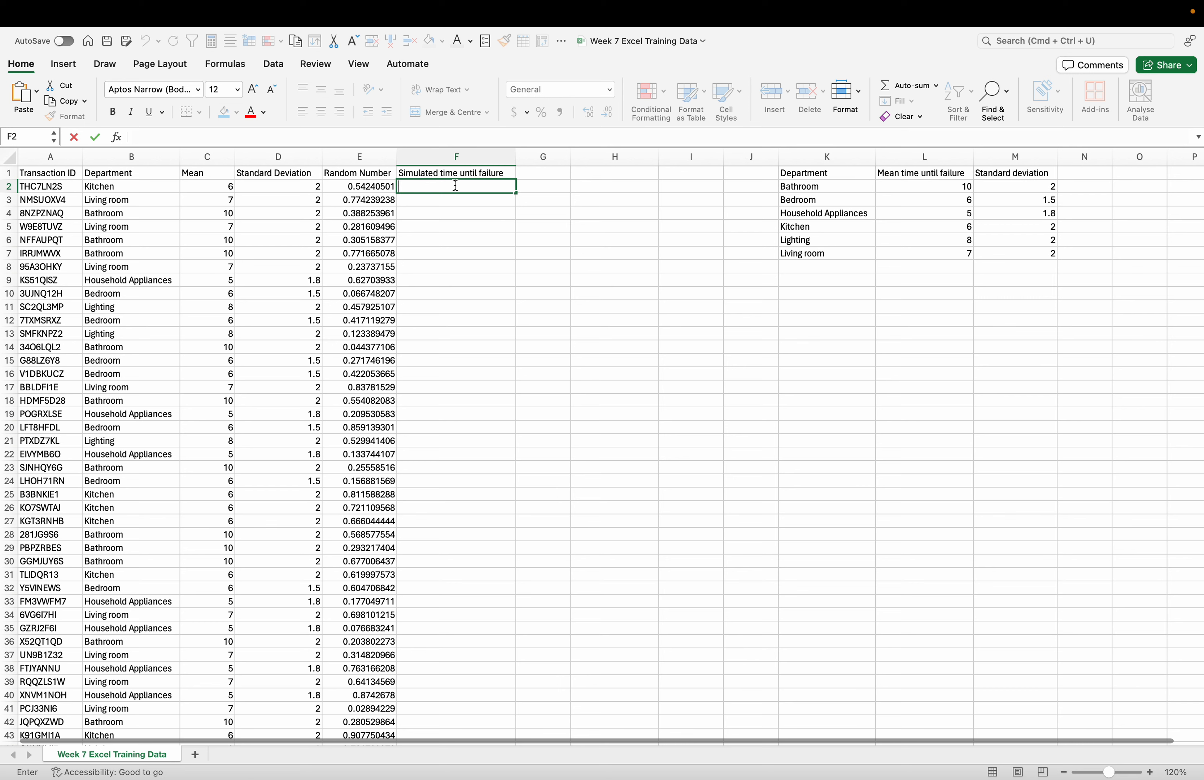
pyautogui.write('=')
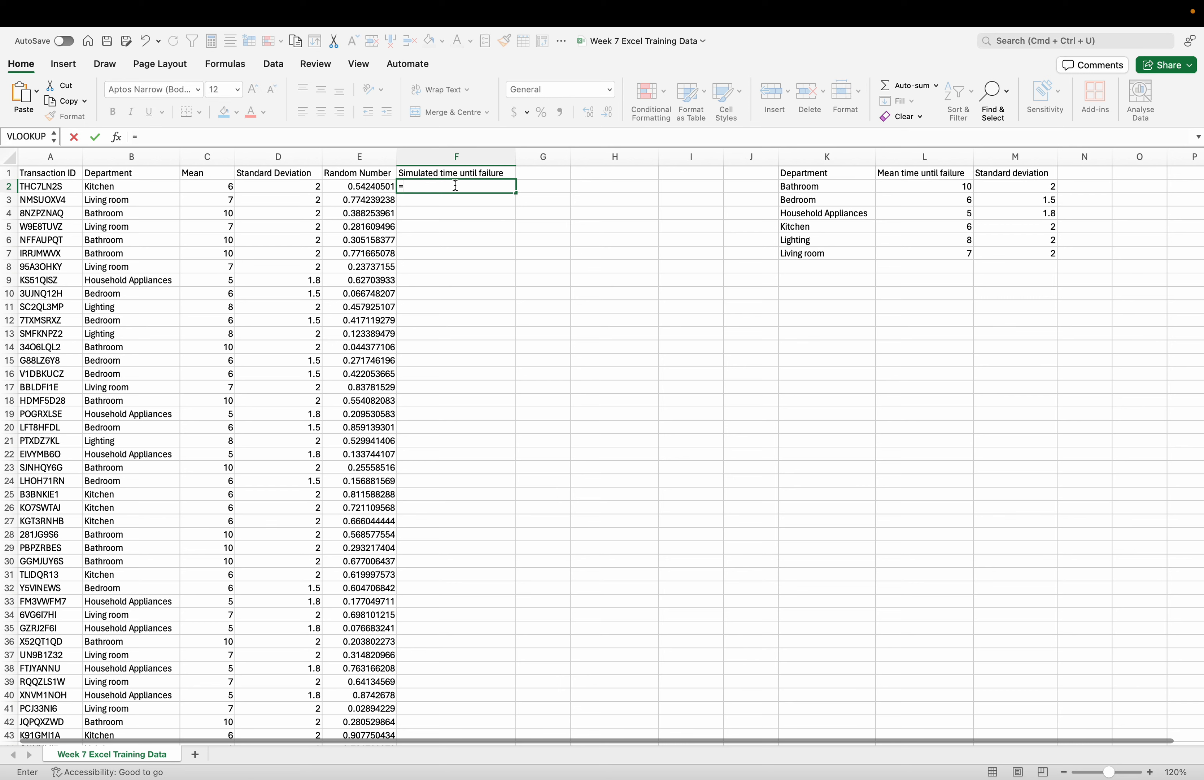
pyautogui.write('NORM')
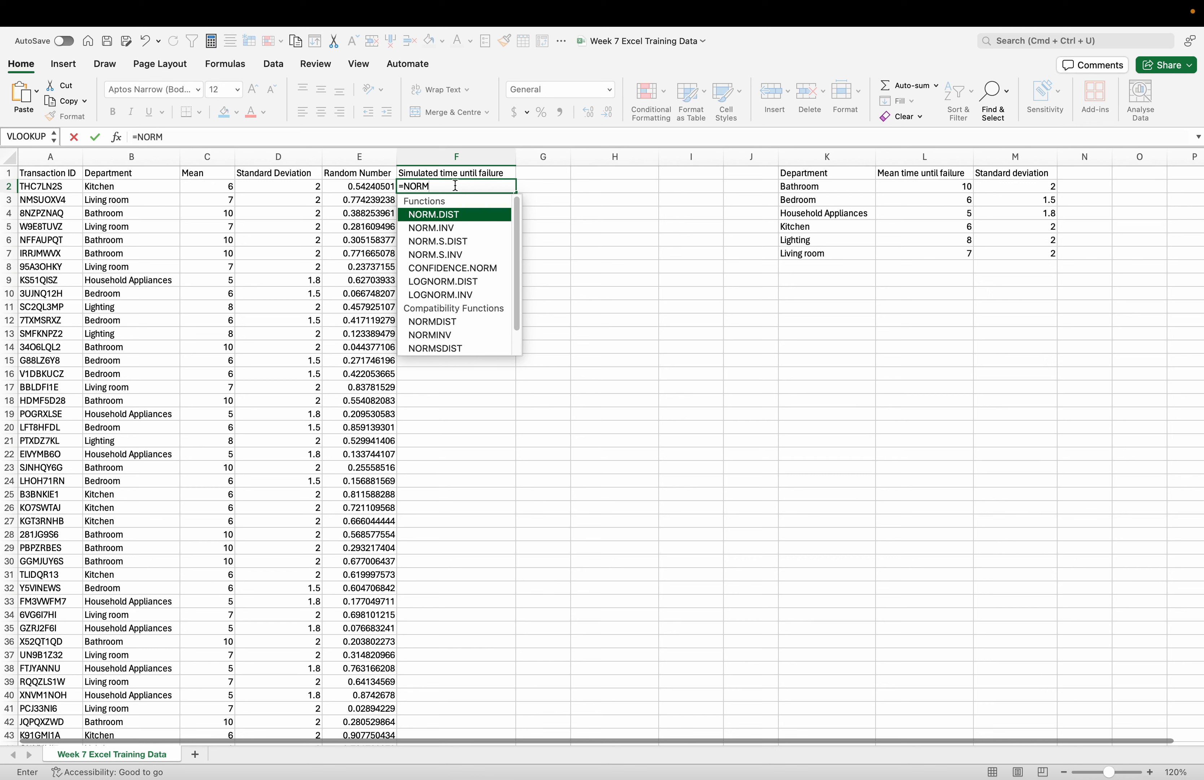
pyautogui.write('.IN')
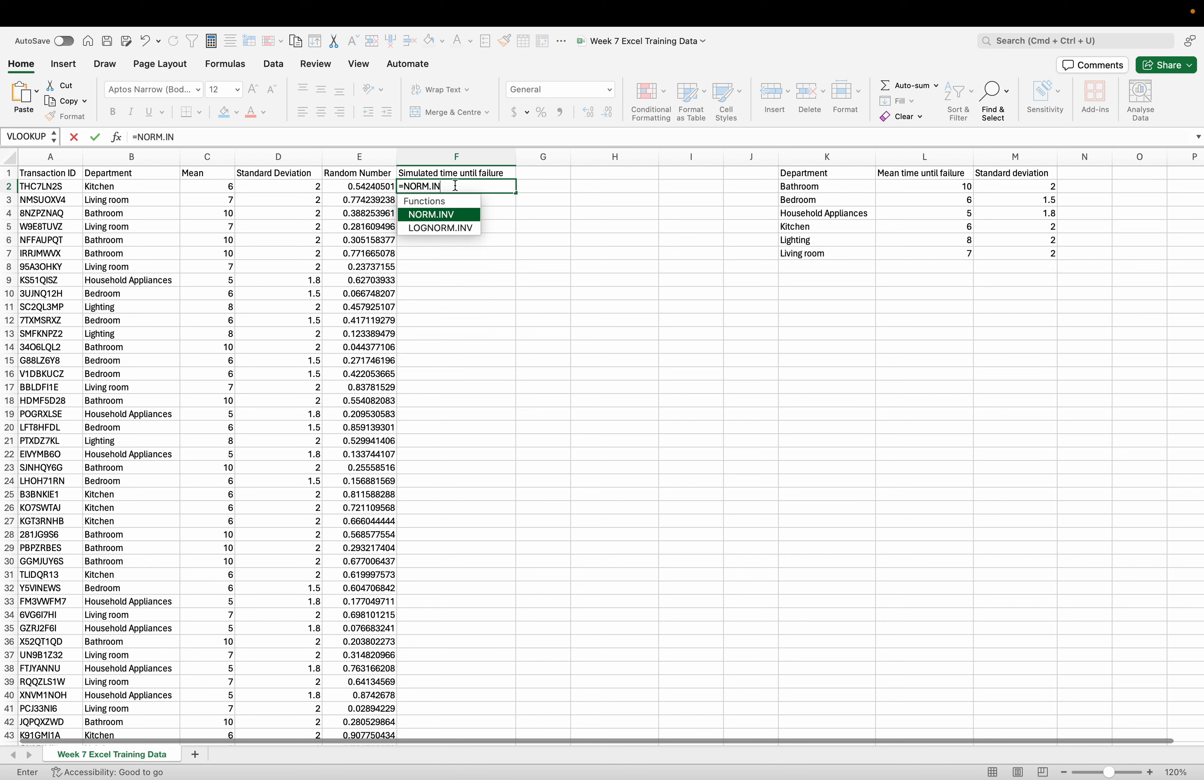
pyautogui.doubleClick(443, 214)
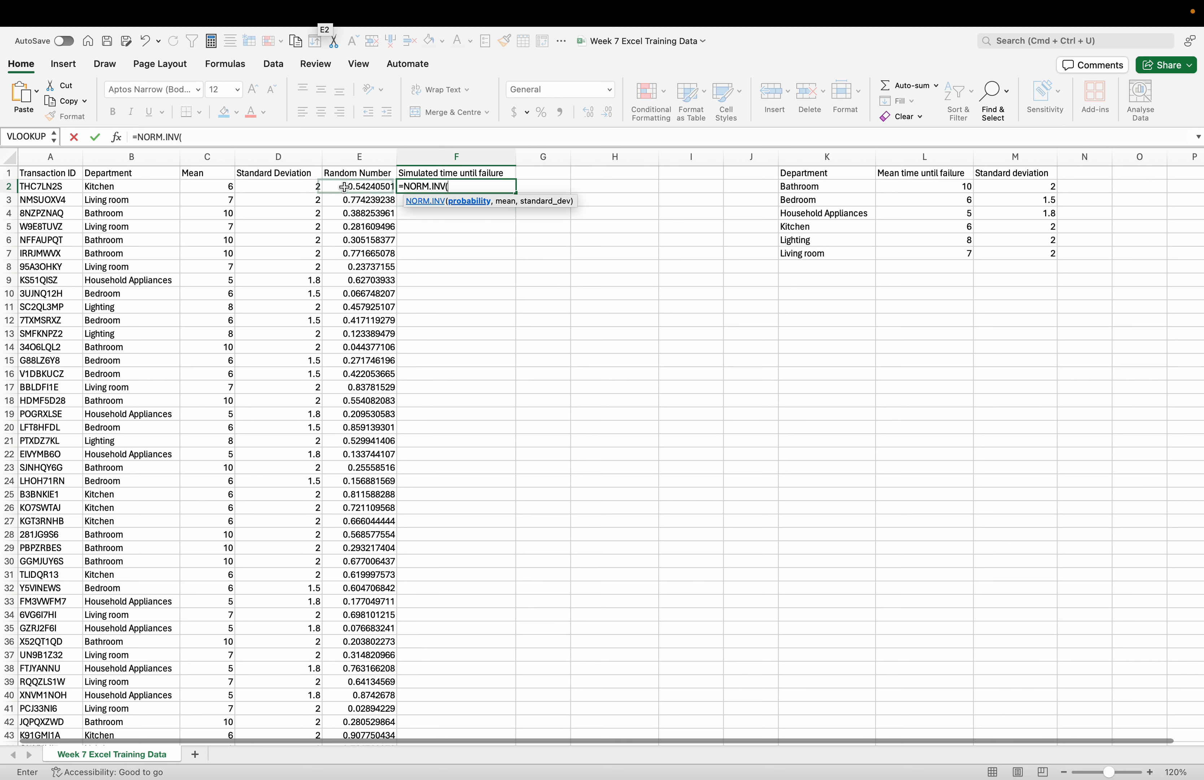
# - Complete the F2 formula as =NORM.INV(E2,C2,D2) and fill it down the Simulated time until failure column for all transactions
pyautogui.click(365, 189)
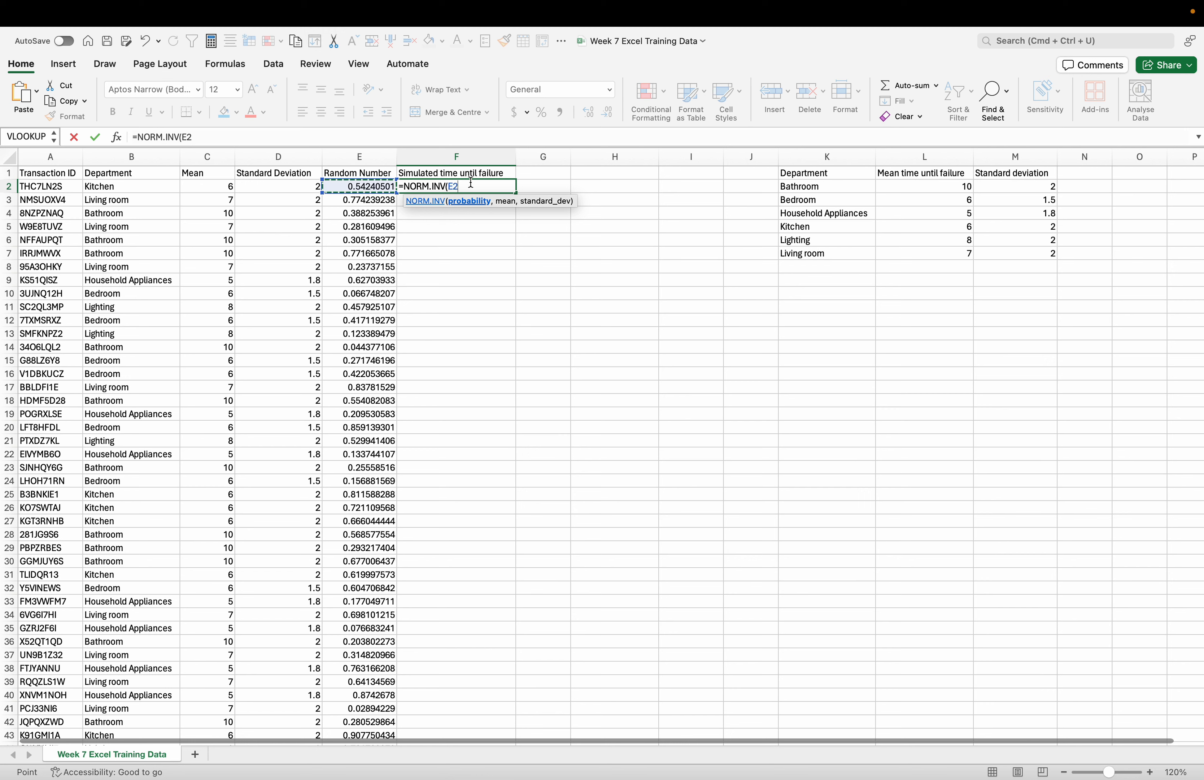
pyautogui.write(',')
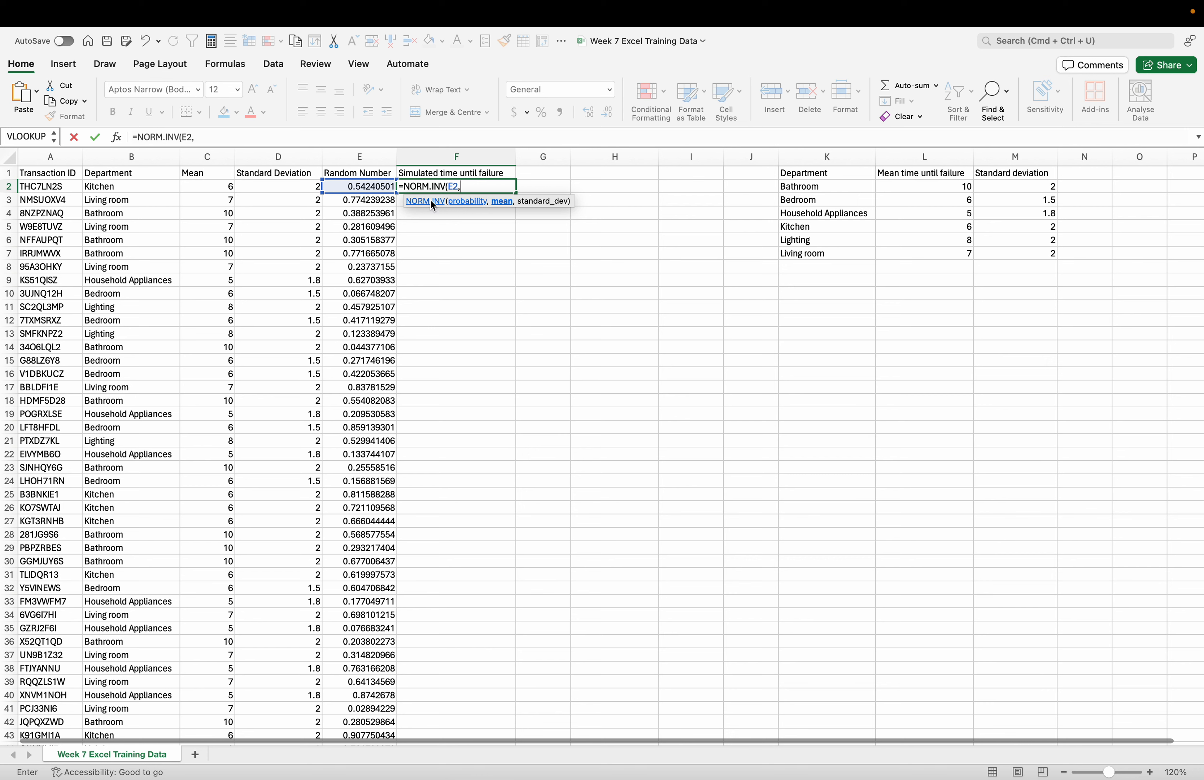
pyautogui.click(225, 189)
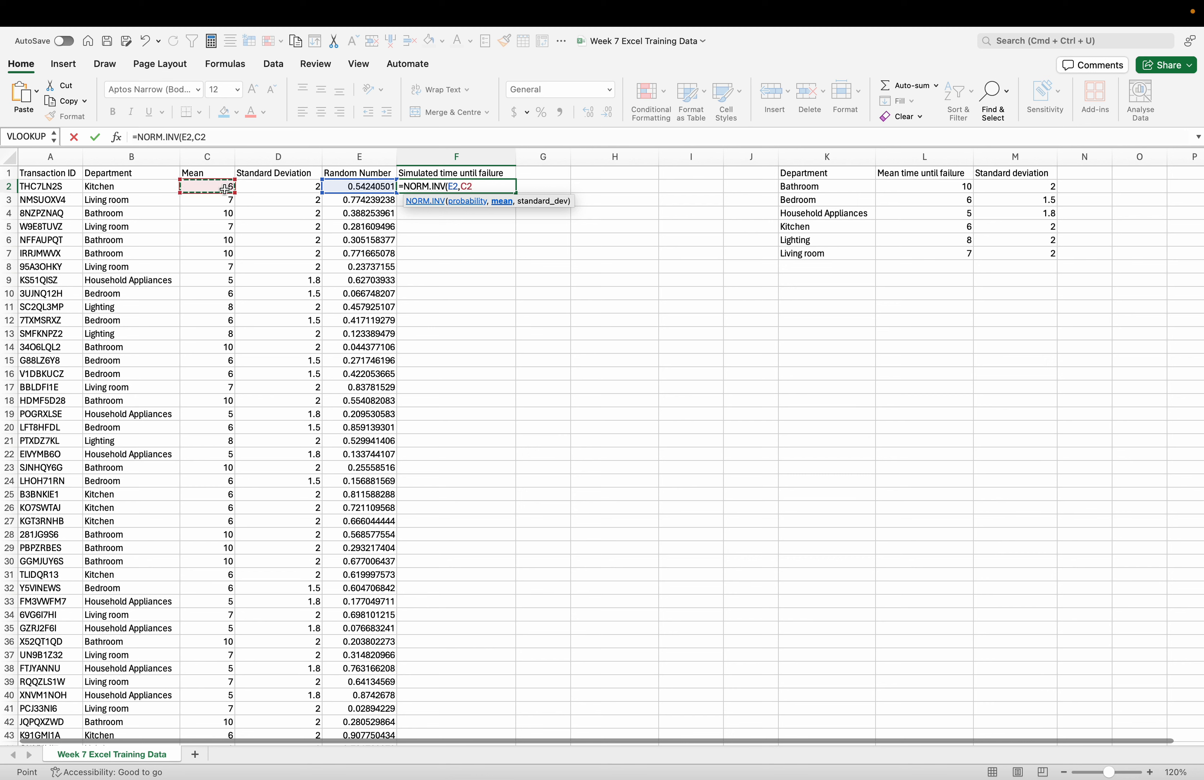
pyautogui.write(',')
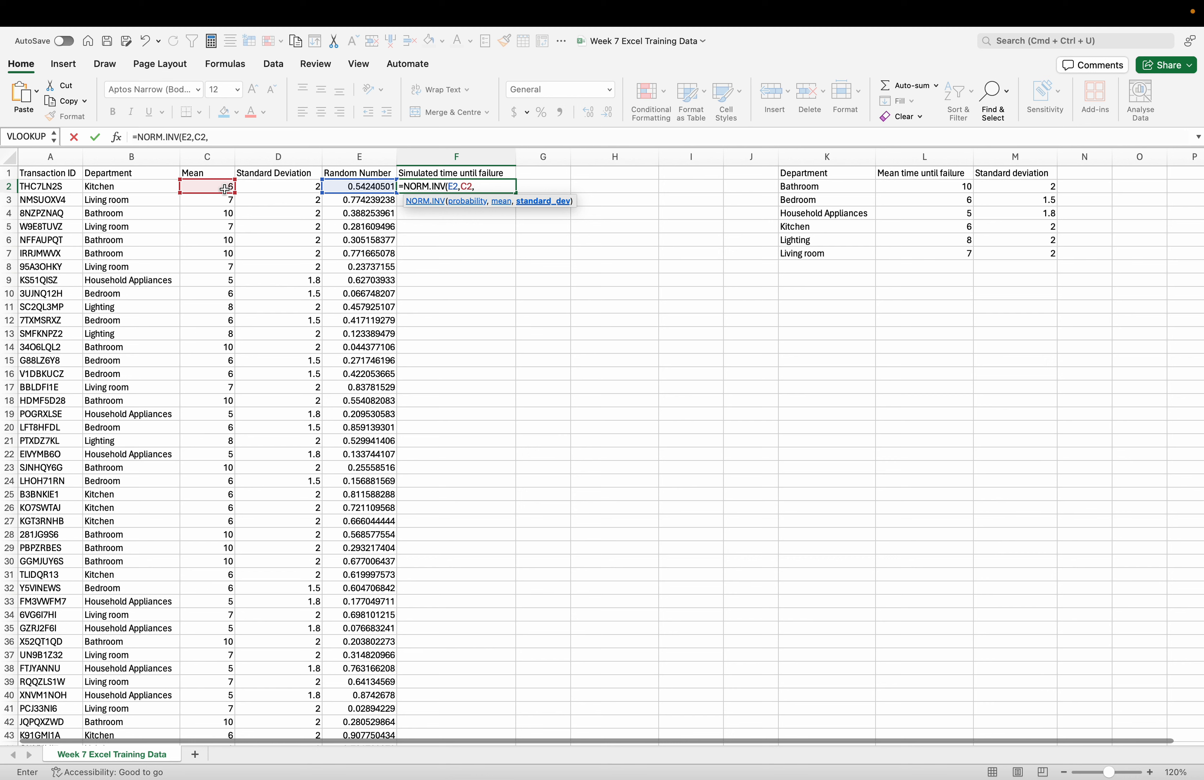
pyautogui.click(278, 190)
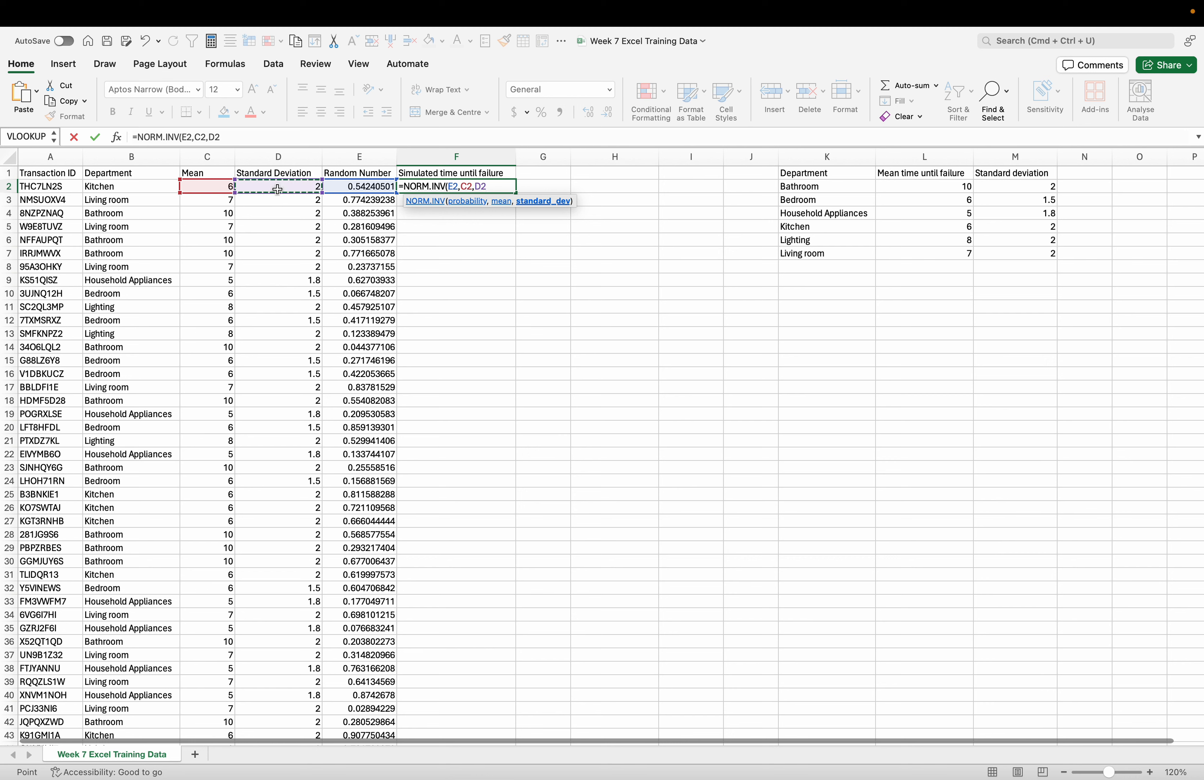
pyautogui.write(')')
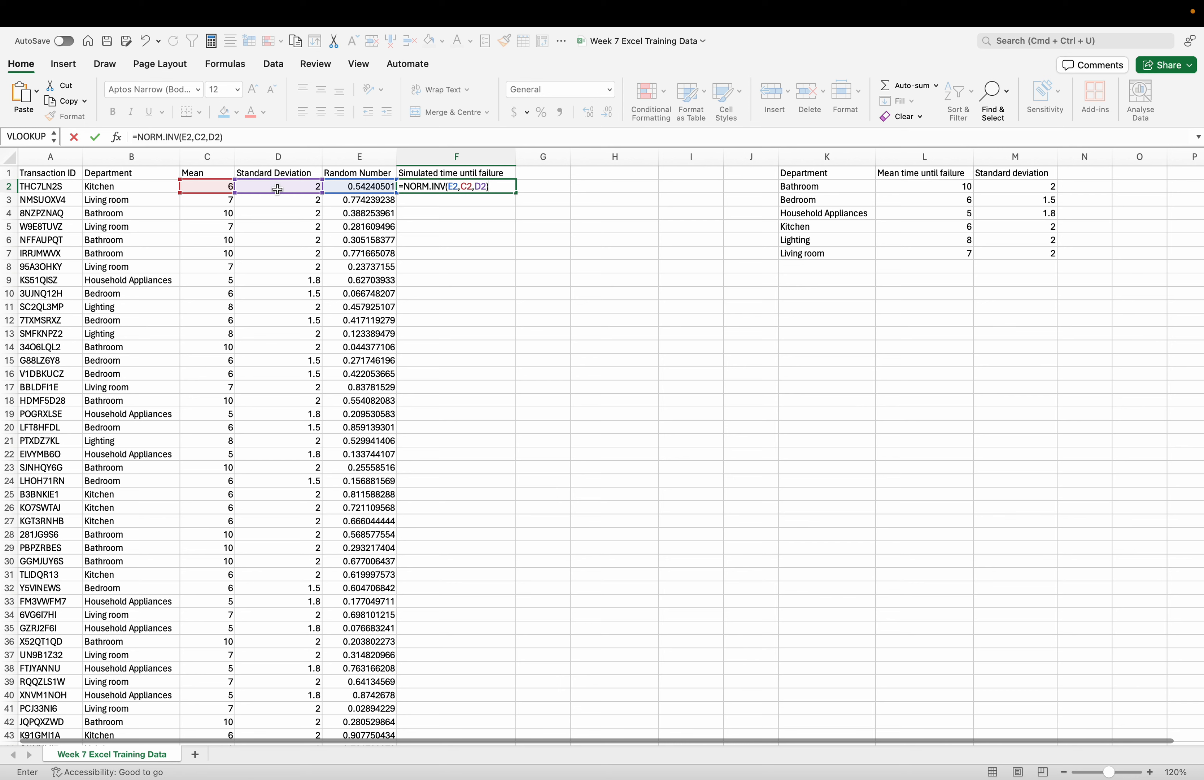
pyautogui.press('Return')
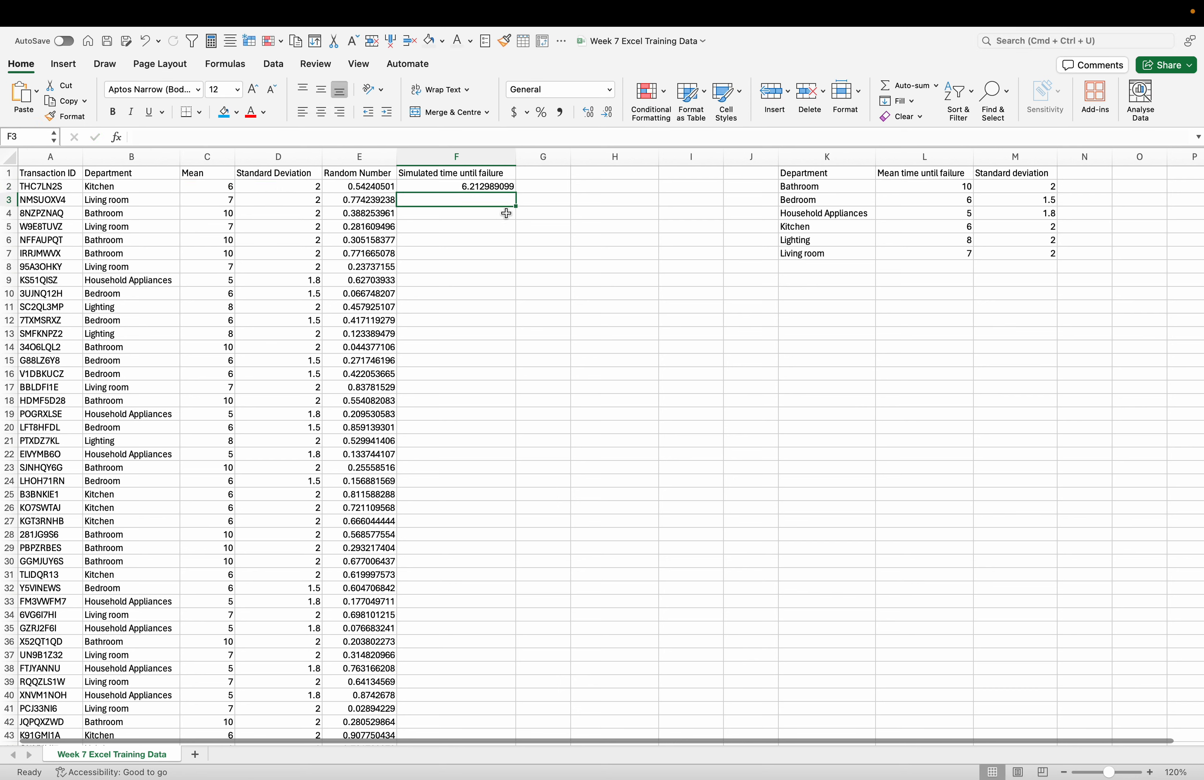
pyautogui.doubleClick(515, 195)
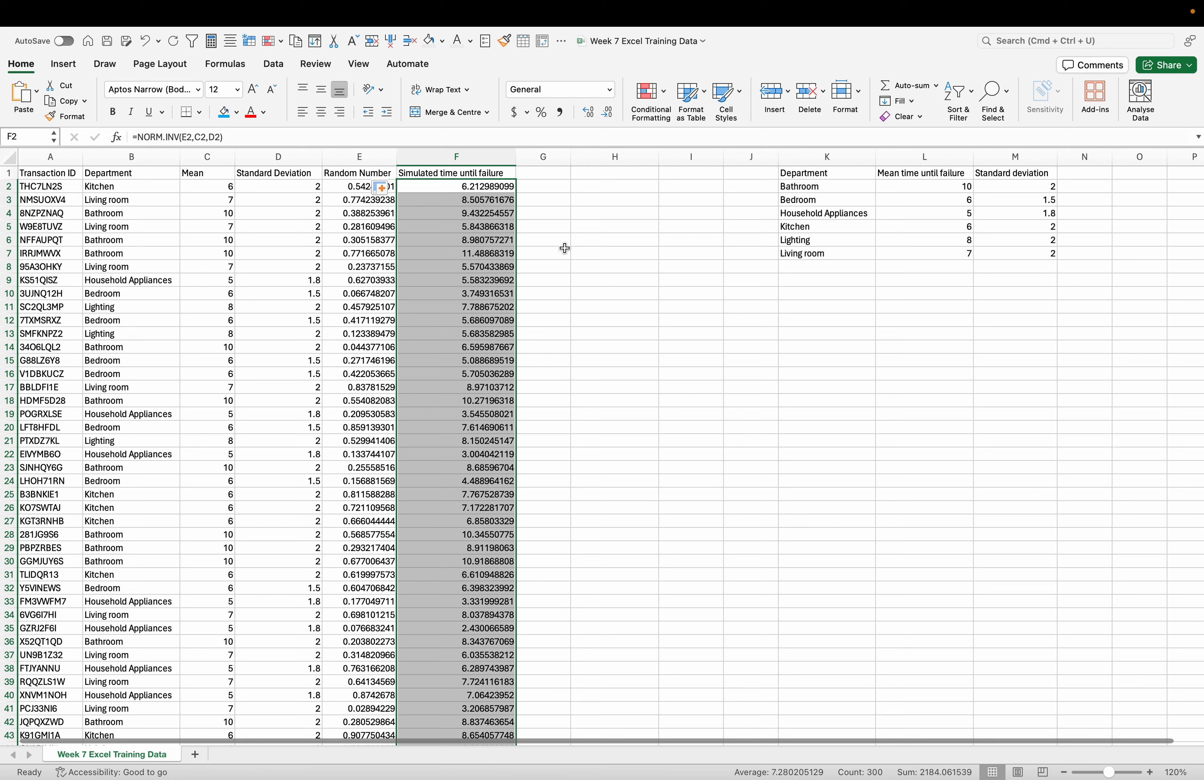
pyautogui.click(566, 249)
pyautogui.click(685, 380)
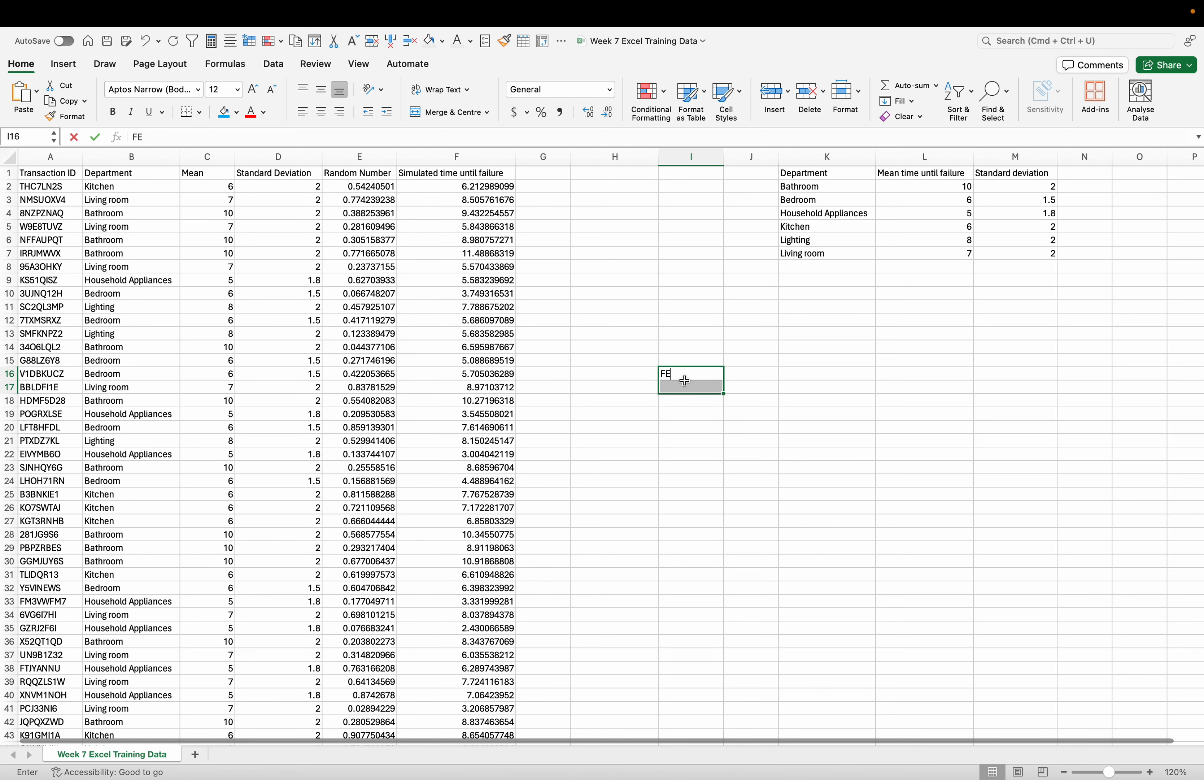
pyautogui.click(623, 267)
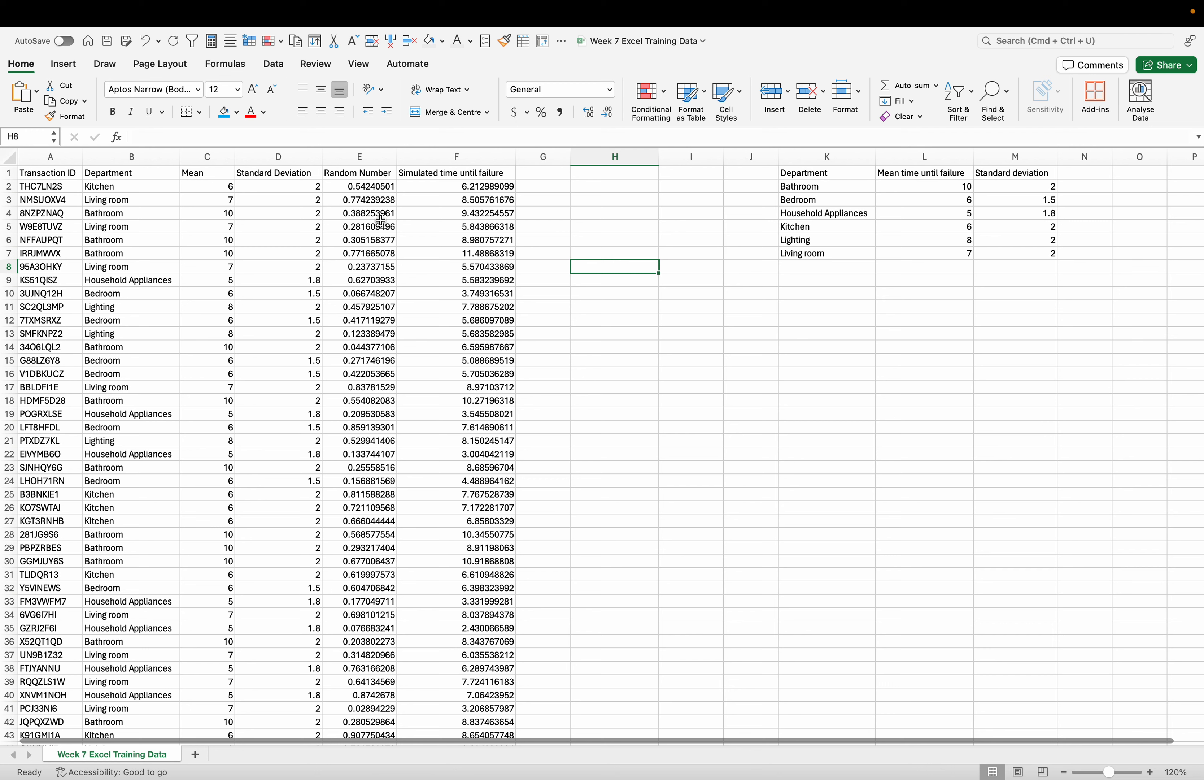
pyautogui.click(610, 219)
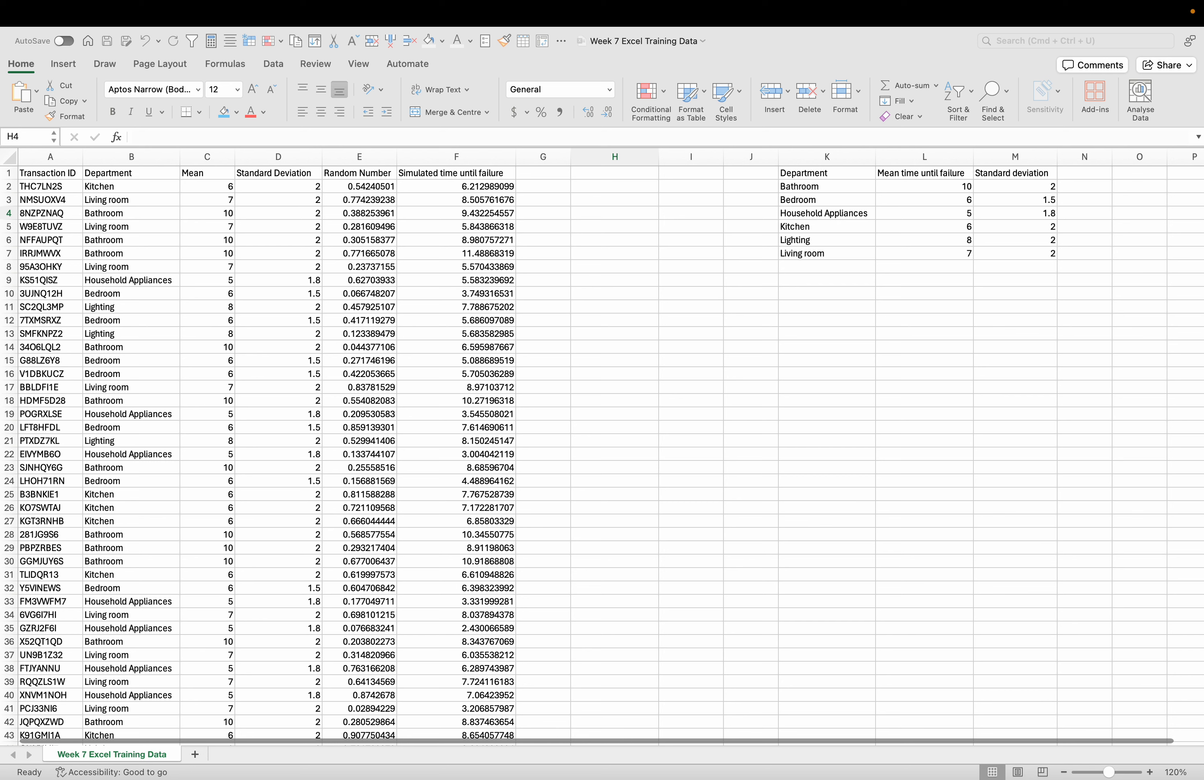
pyautogui.click(798, 411)
# - Enter the headings Mean time to failure in H7 and Standard error in I7
pyautogui.click(597, 253)
pyautogui.doubleClick(597, 253)
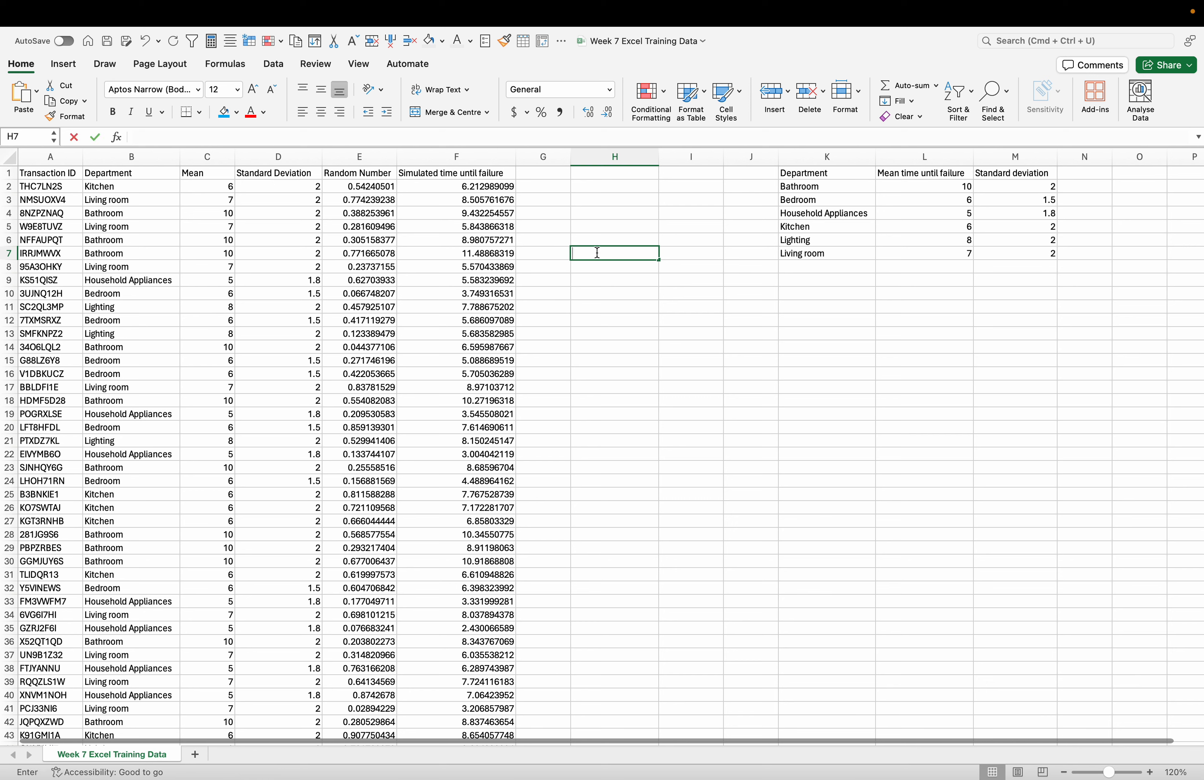
pyautogui.write('Mea')
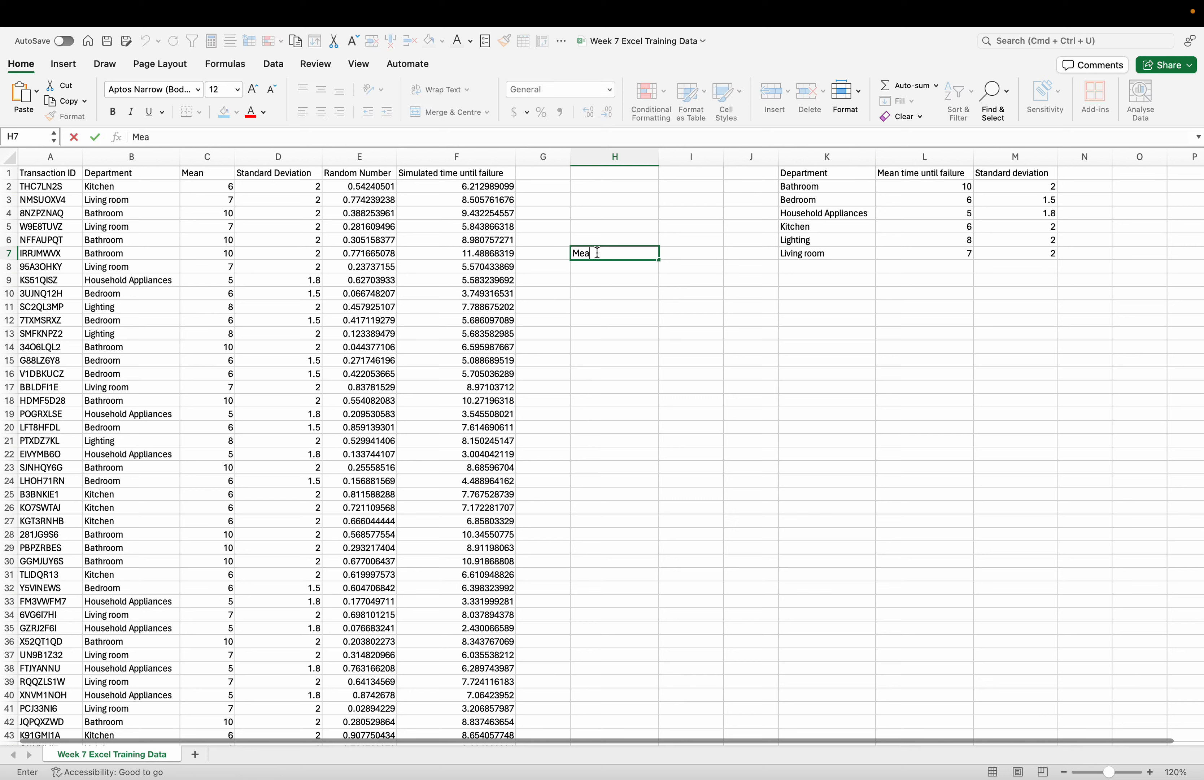
pyautogui.write('n time to failure')
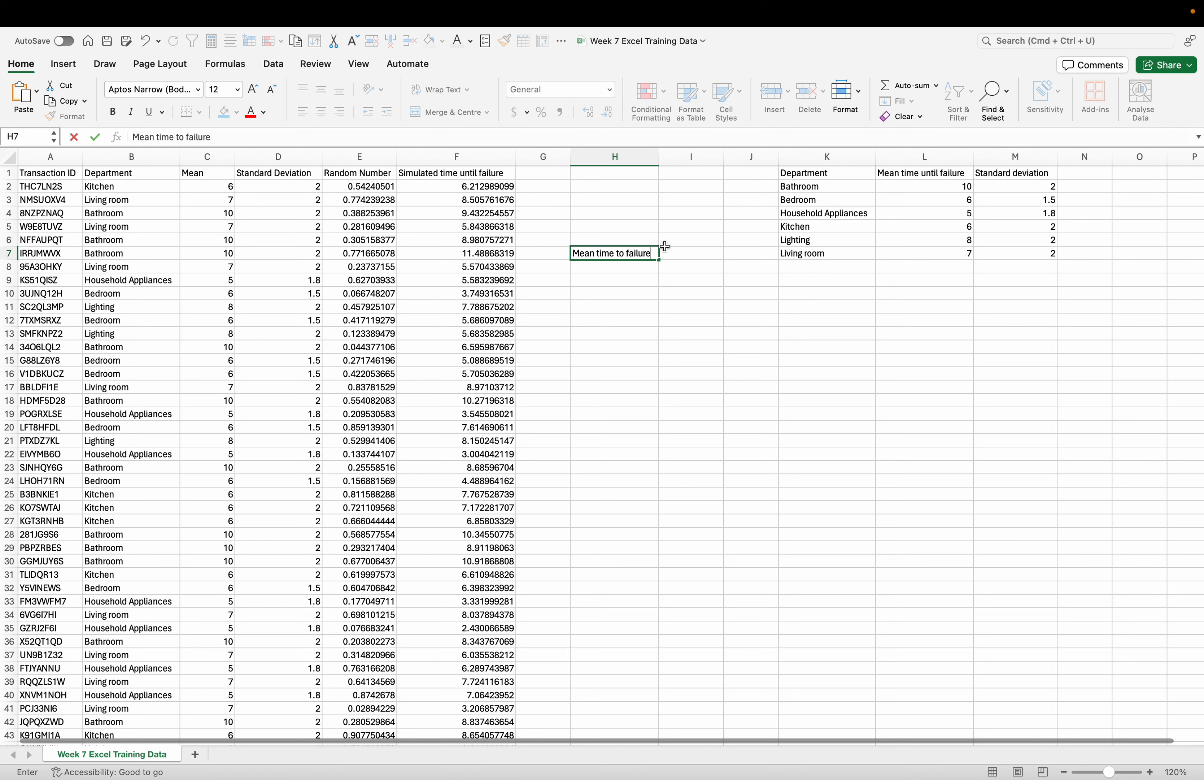
pyautogui.doubleClick(674, 255)
pyautogui.write('S')
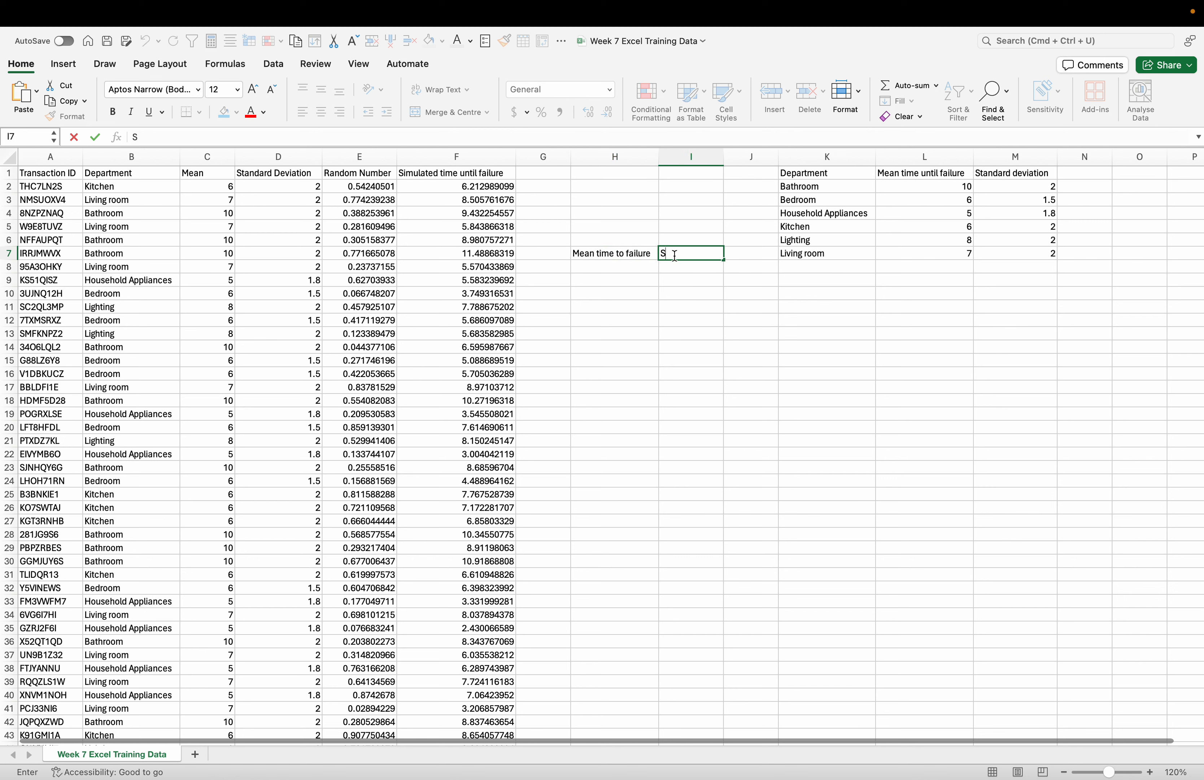
pyautogui.write('tandard error')
# - Calculate the mean of the simulated failure times in H8 with =AVERAGE(F2:F301)
pyautogui.click(623, 268)
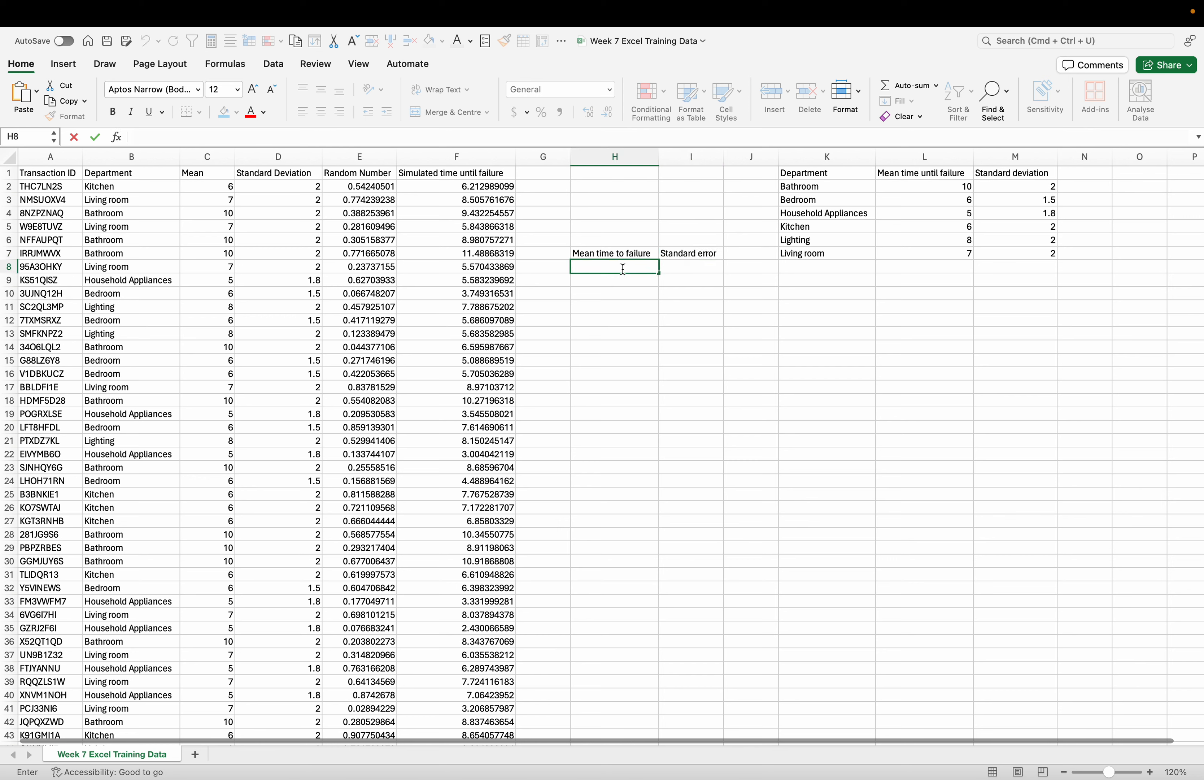
pyautogui.write('=AVE')
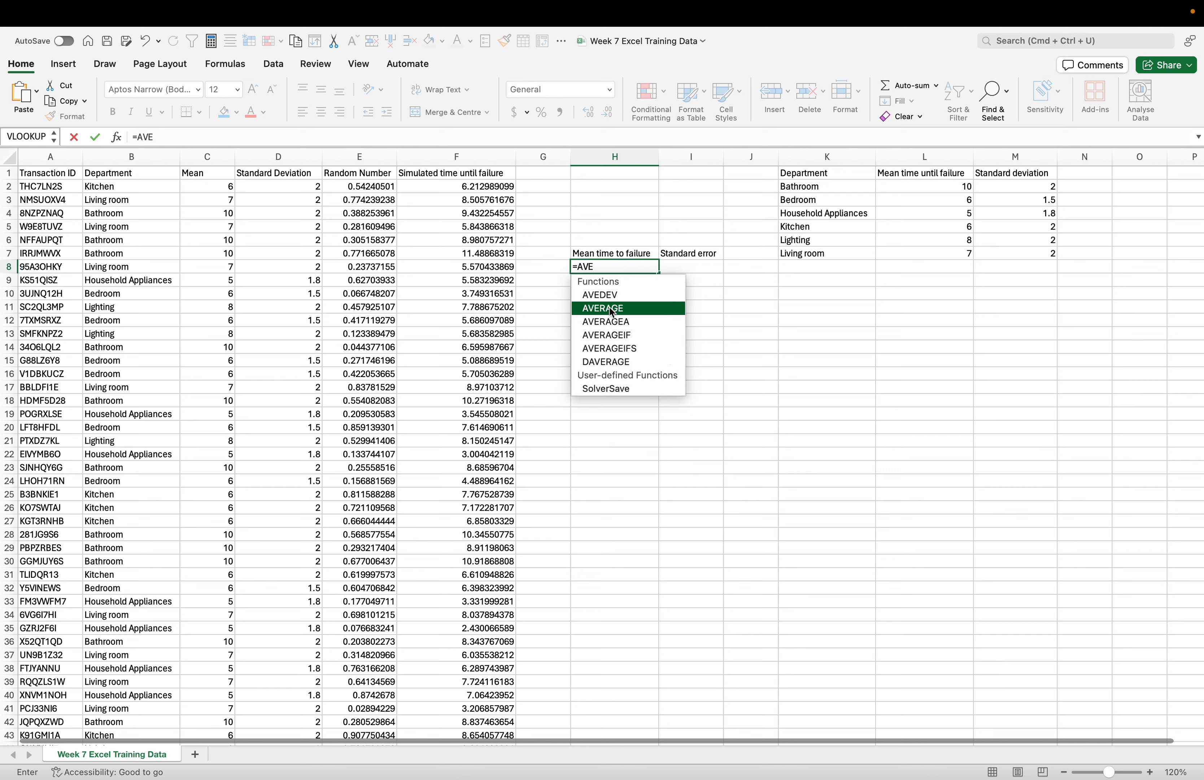
pyautogui.doubleClick(609, 308)
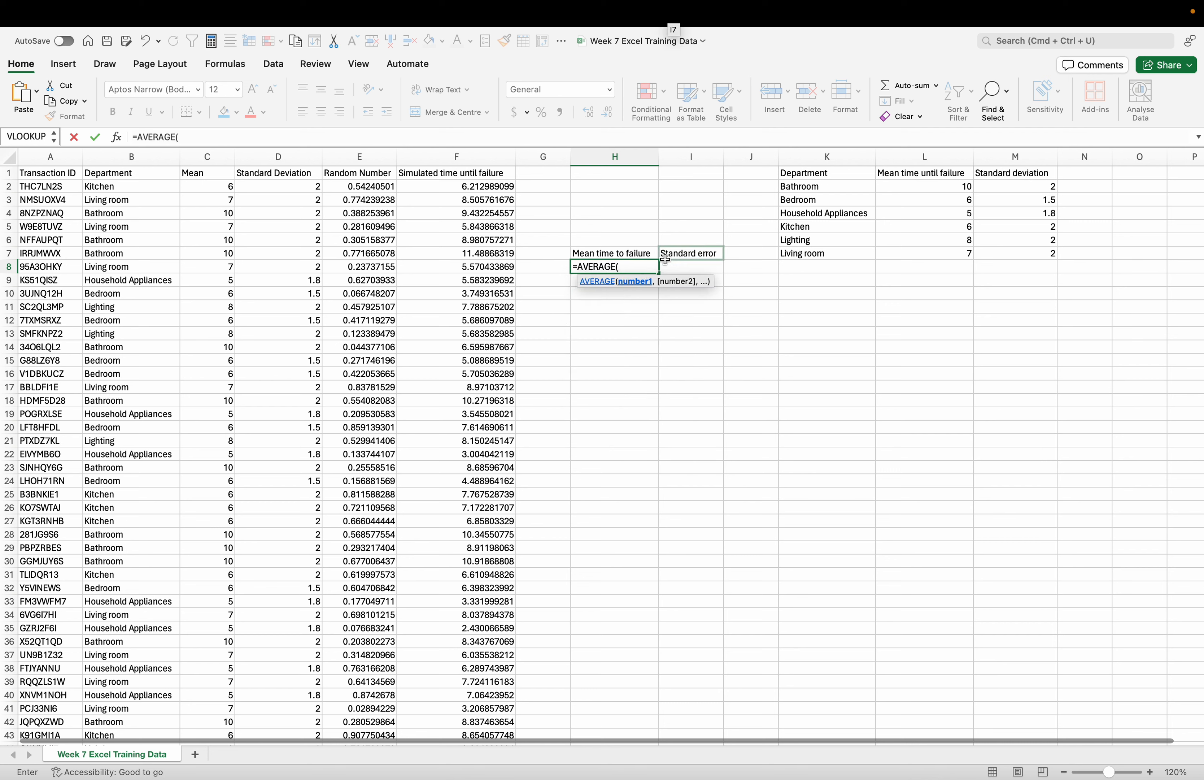
pyautogui.click(484, 188)
pyautogui.write(':')
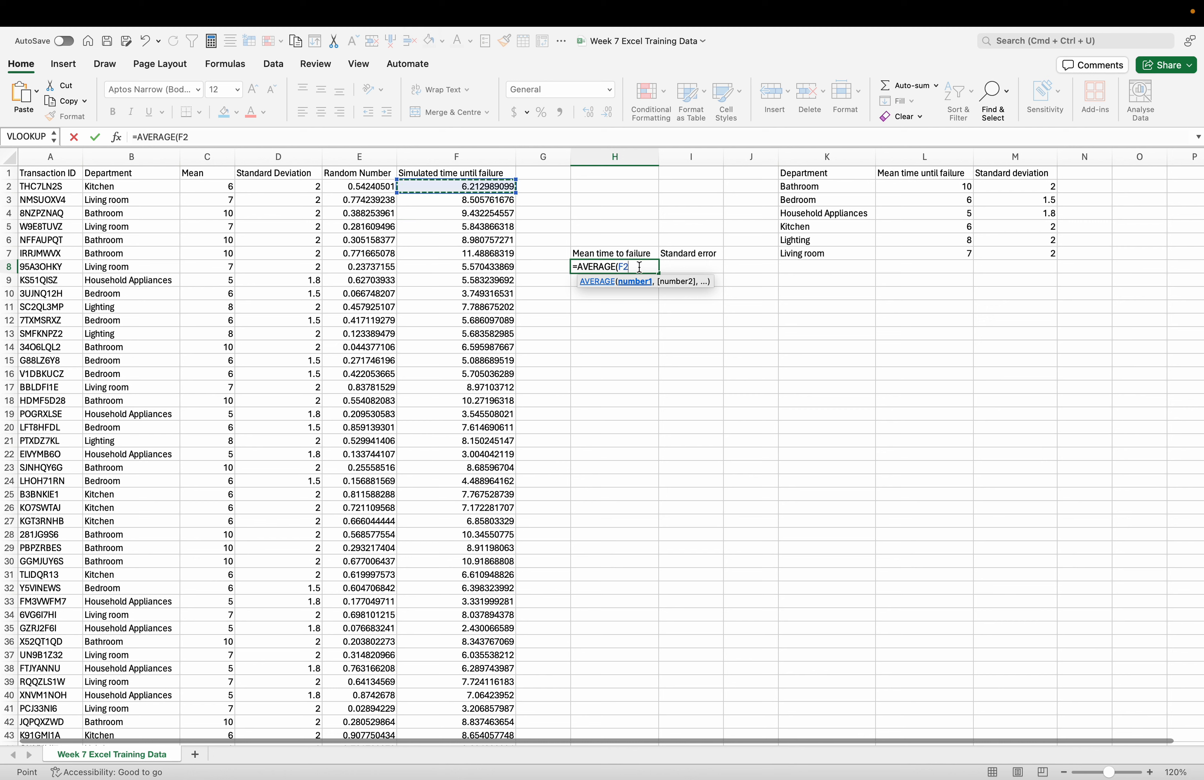
pyautogui.write('F')
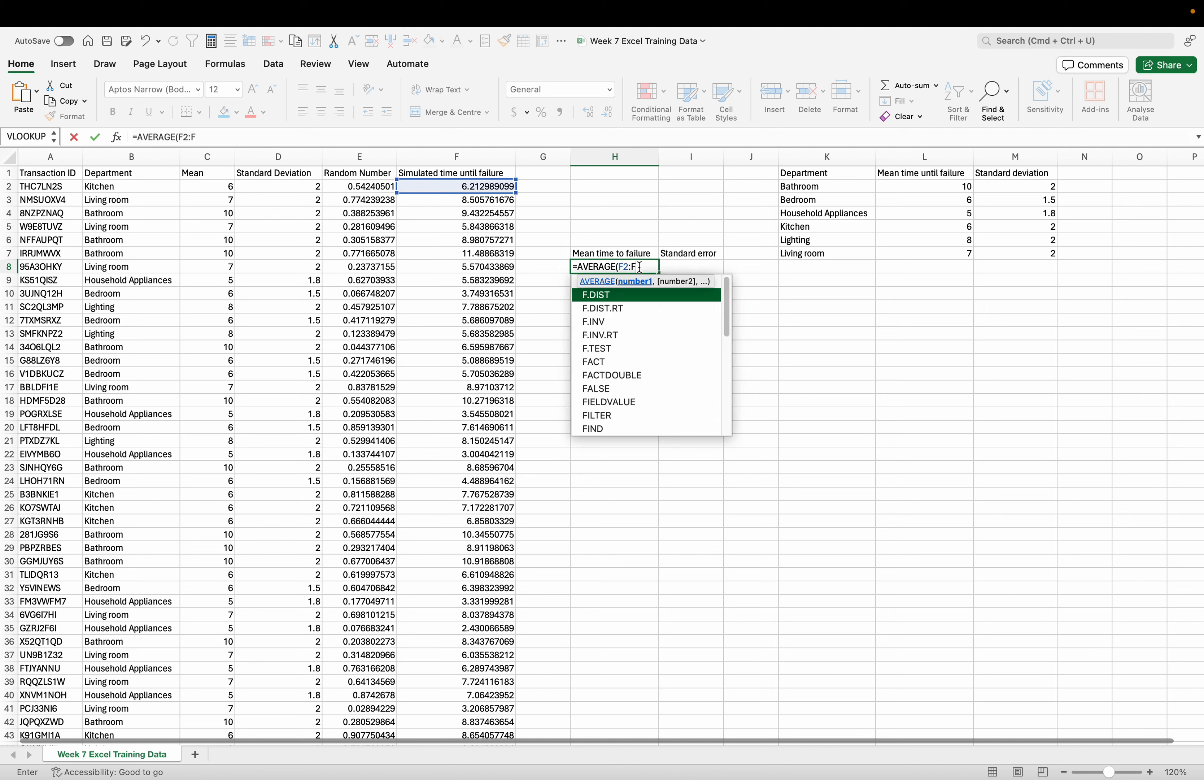
pyautogui.write('301)')
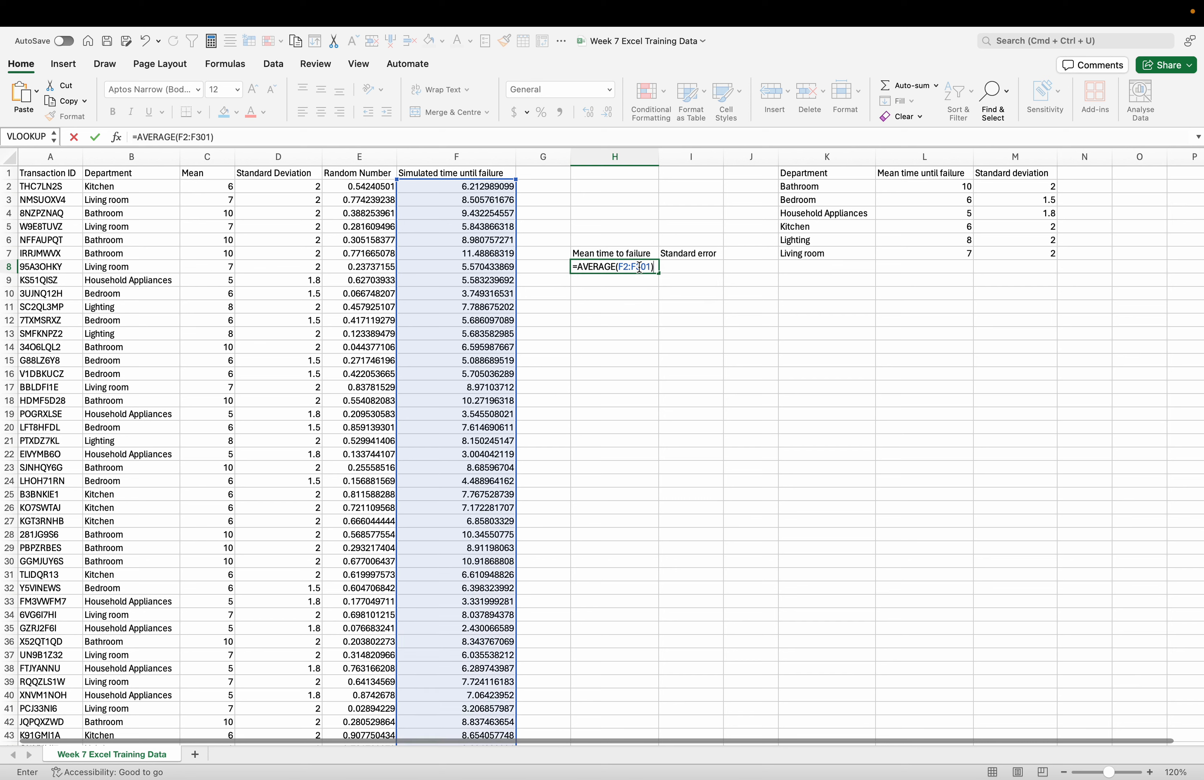
pyautogui.press('Return')
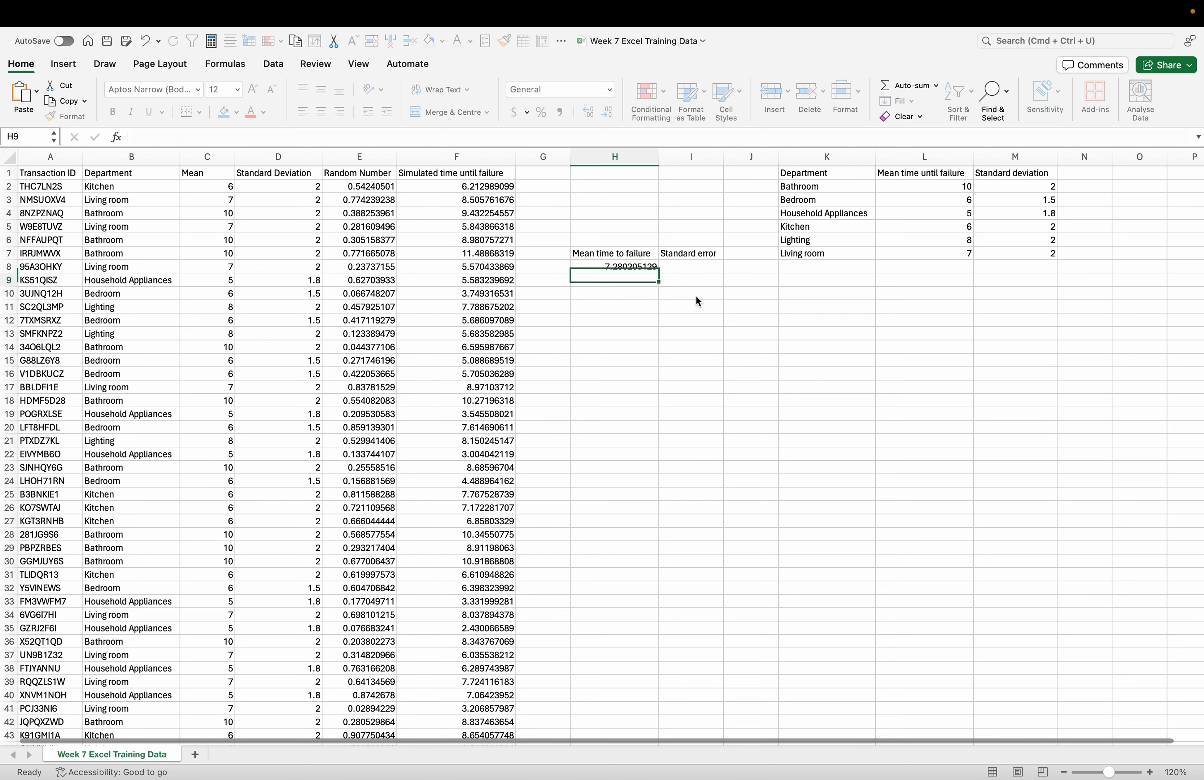
# - Begin the standard error formula in I8 with the sample standard deviation of the simulated times, =STDEV.S(F2:F301)
pyautogui.click(695, 294)
pyautogui.doubleClick(691, 268)
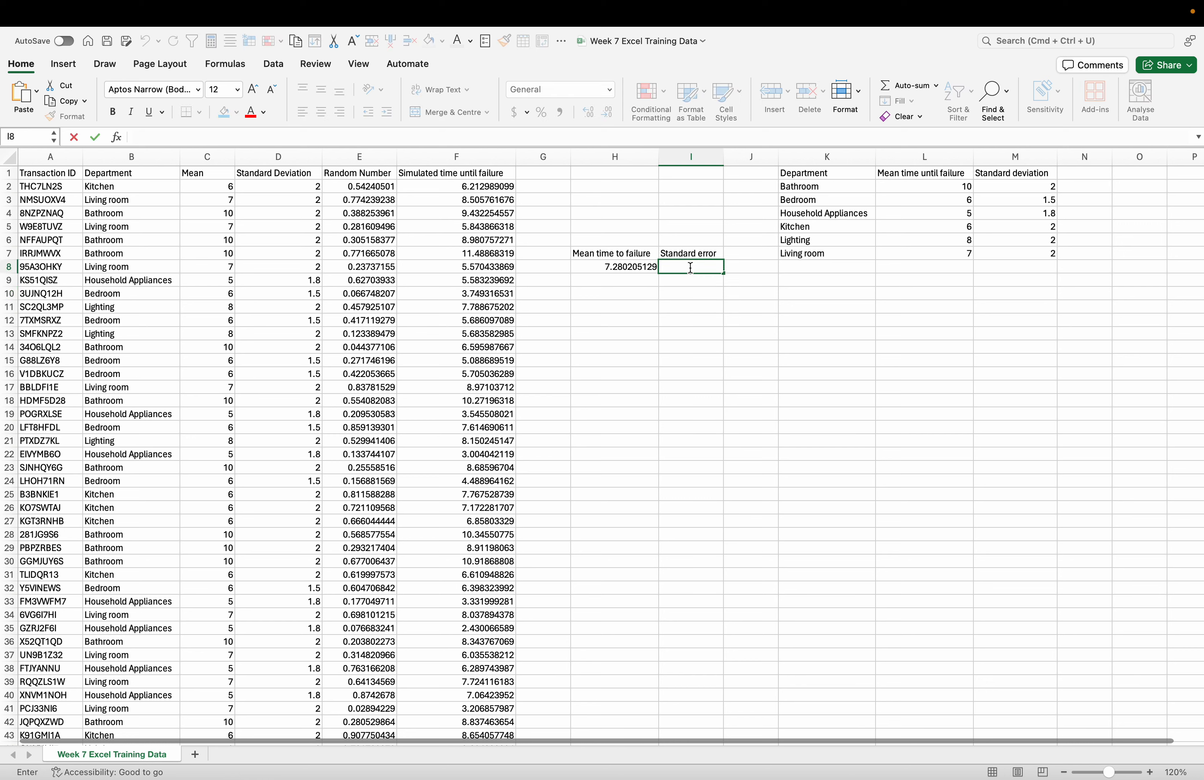
pyautogui.write('=ST')
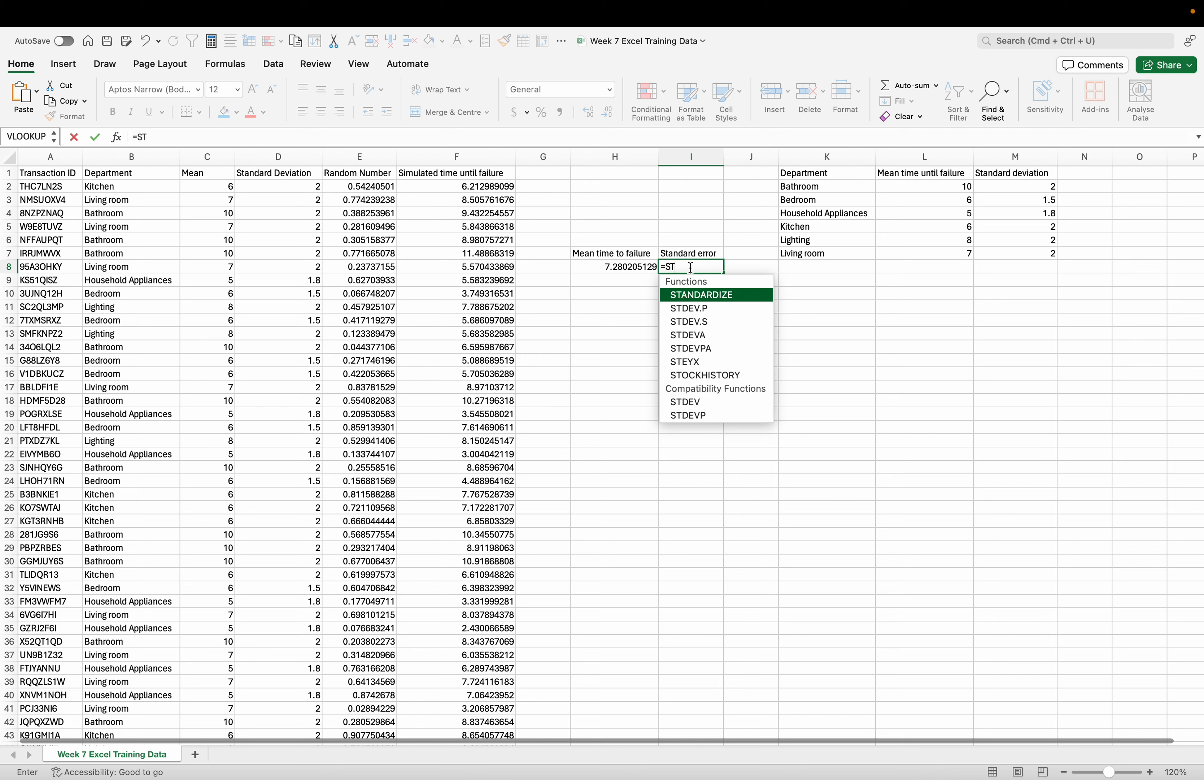
pyautogui.write('DEV')
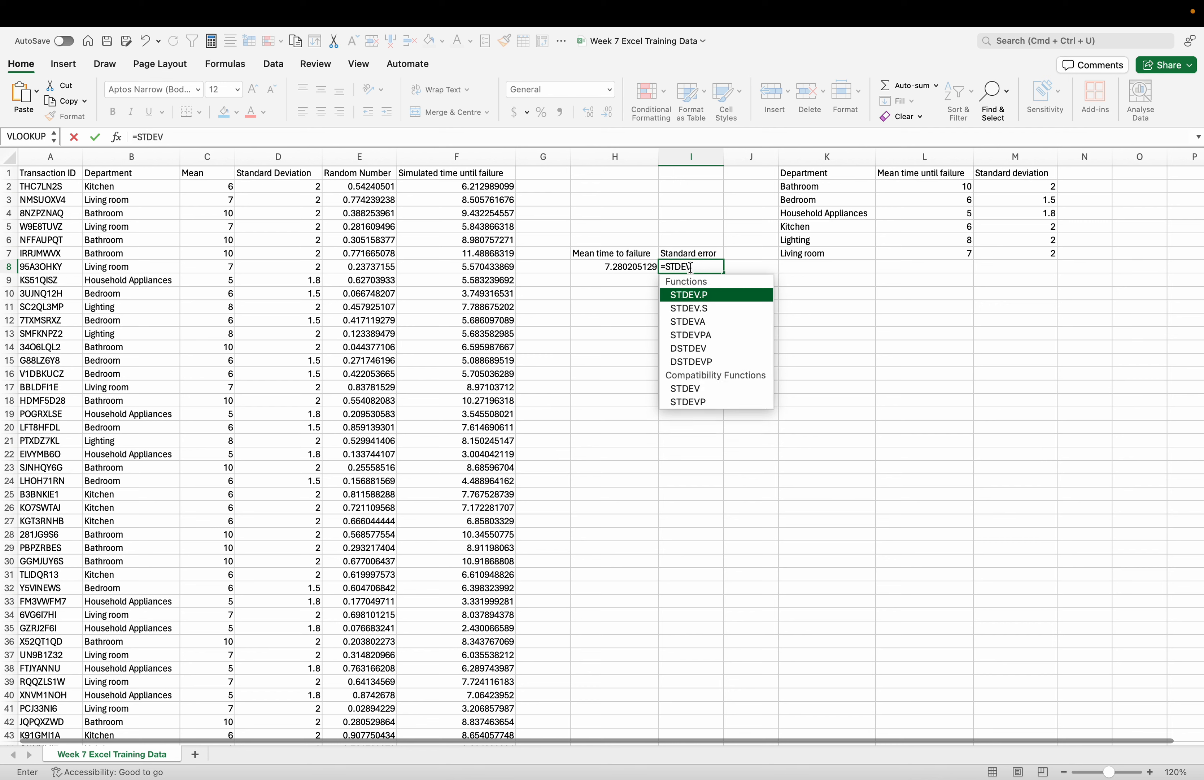
pyautogui.doubleClick(693, 308)
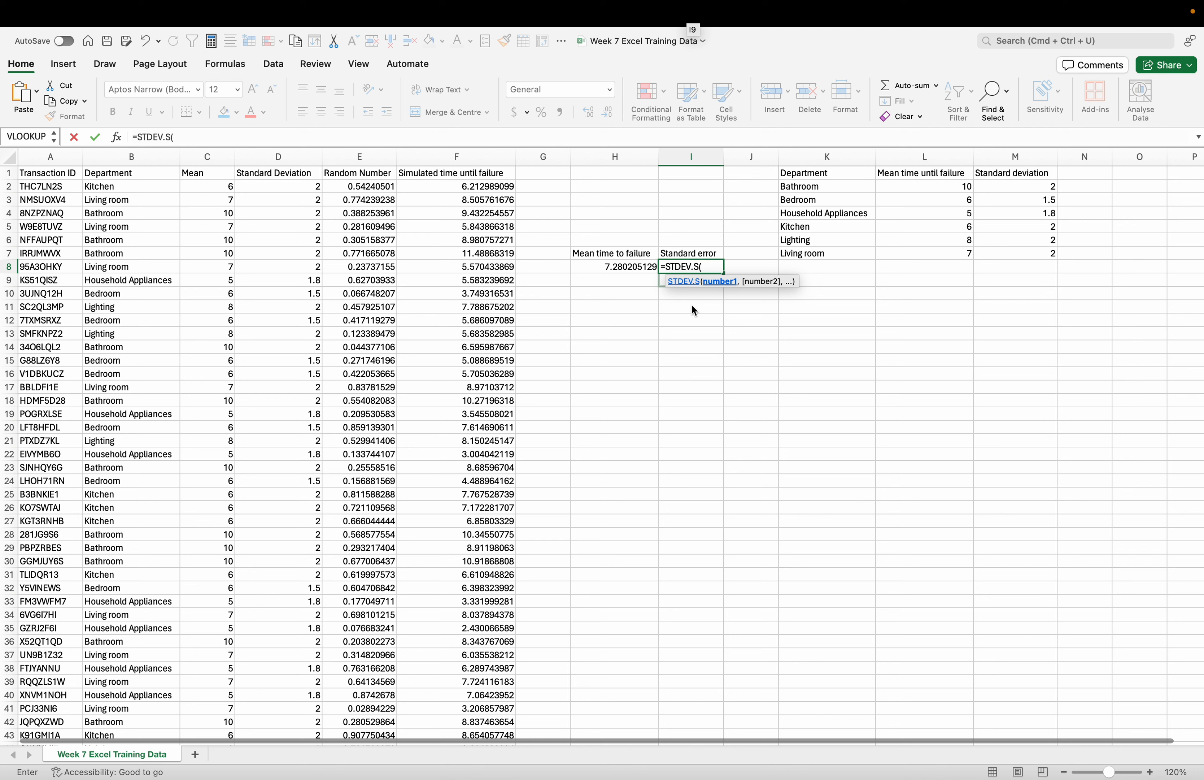
pyautogui.click(499, 186)
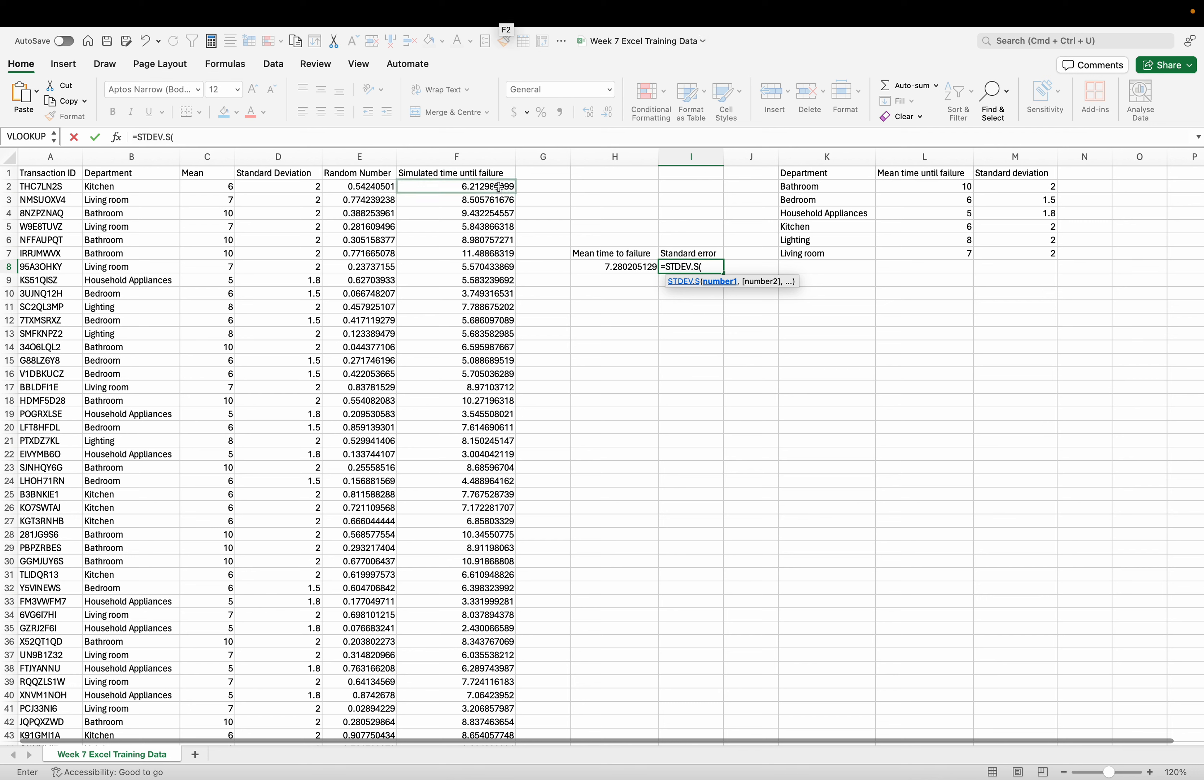
pyautogui.write(':F')
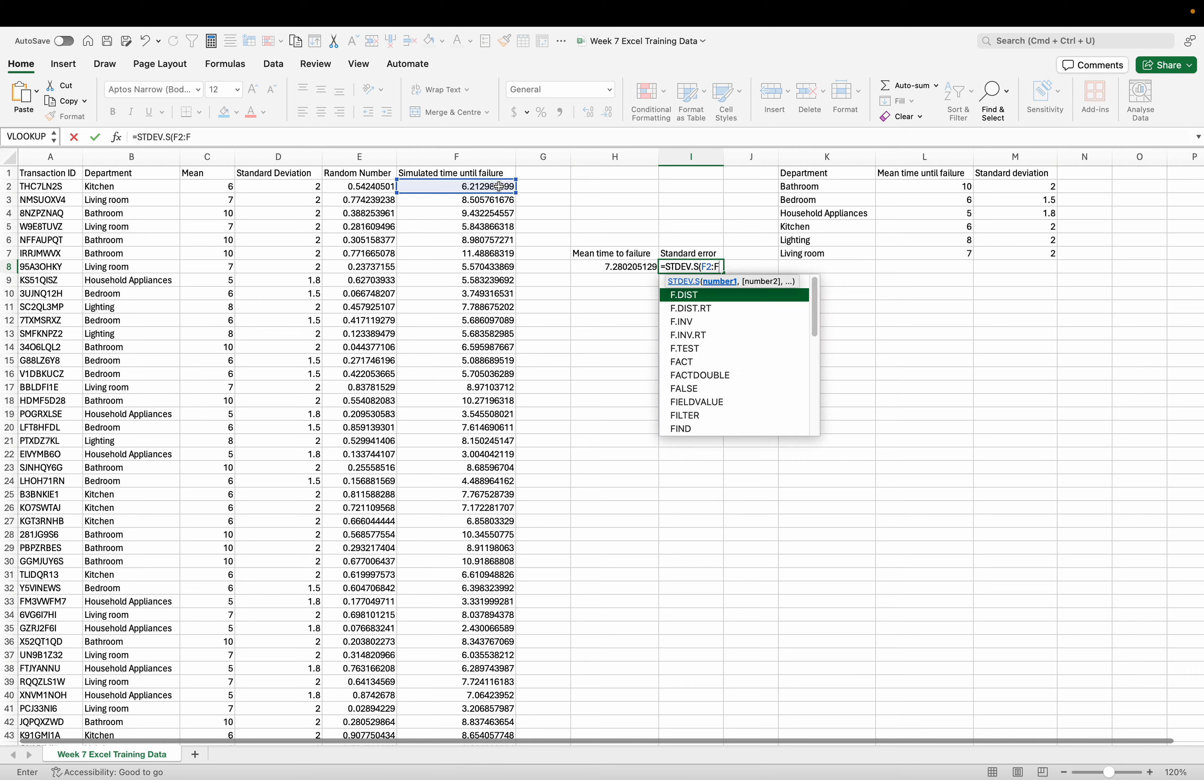
pyautogui.write('301)')
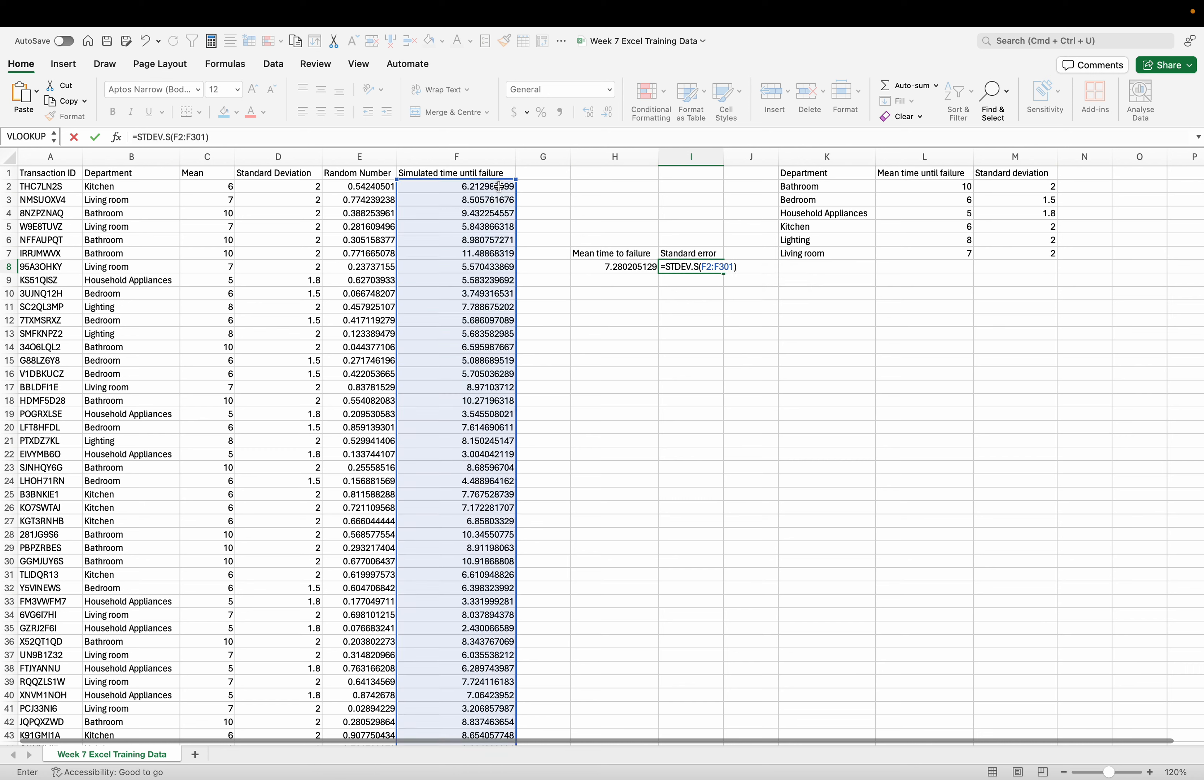
pyautogui.write('/SQ')
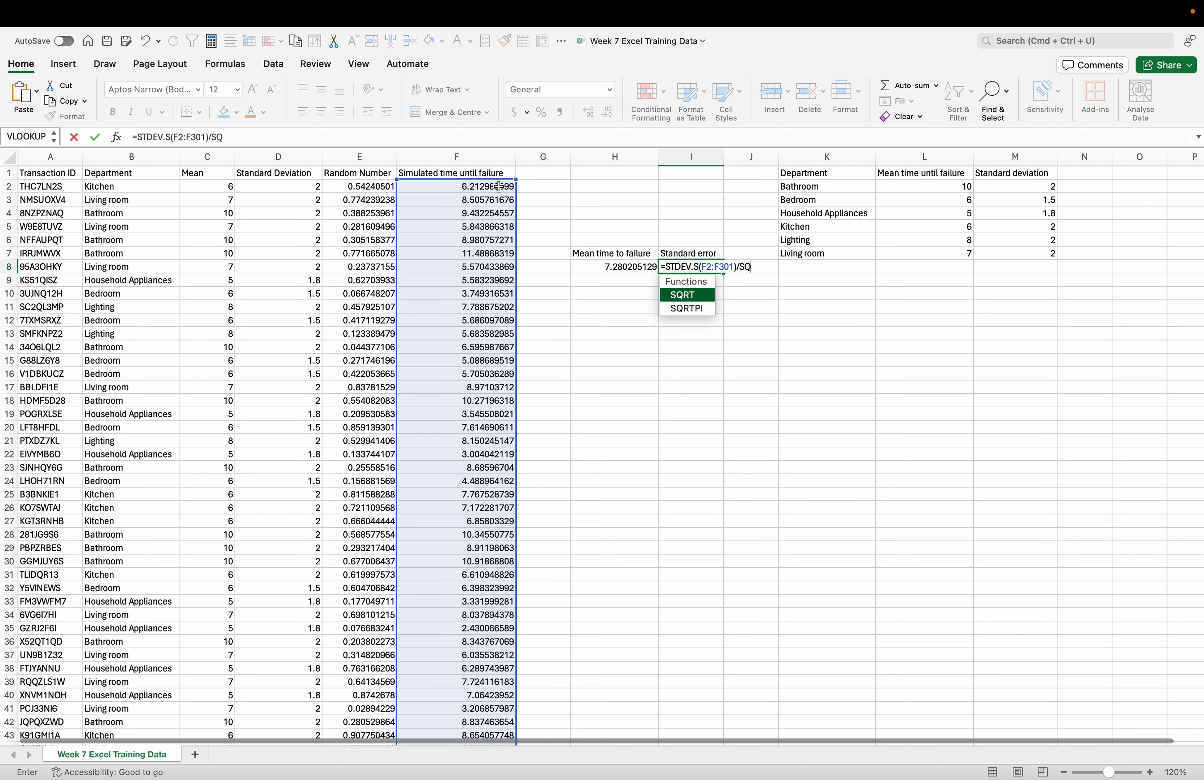
# - Complete the standard error formula in I8 as =STDEV.S(F2:F301)/SQRT(COUNT(F2:F301))
pyautogui.doubleClick(688, 295)
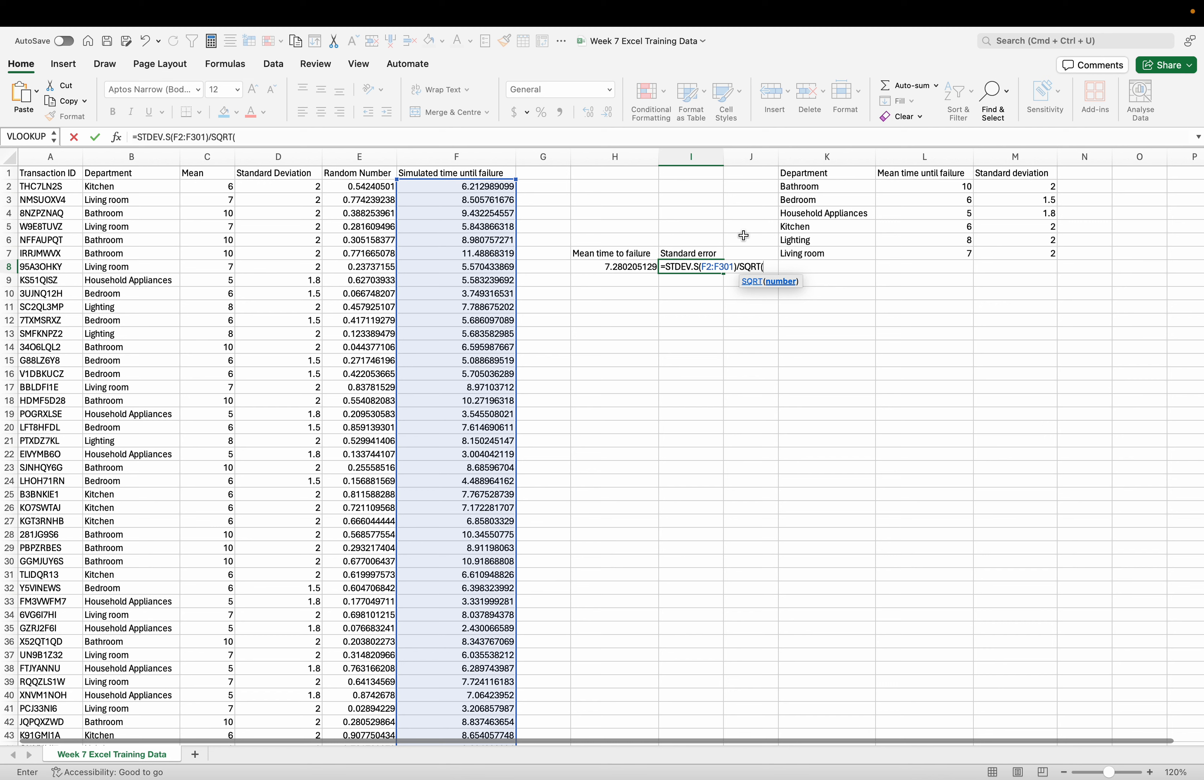
pyautogui.write('COUNT')
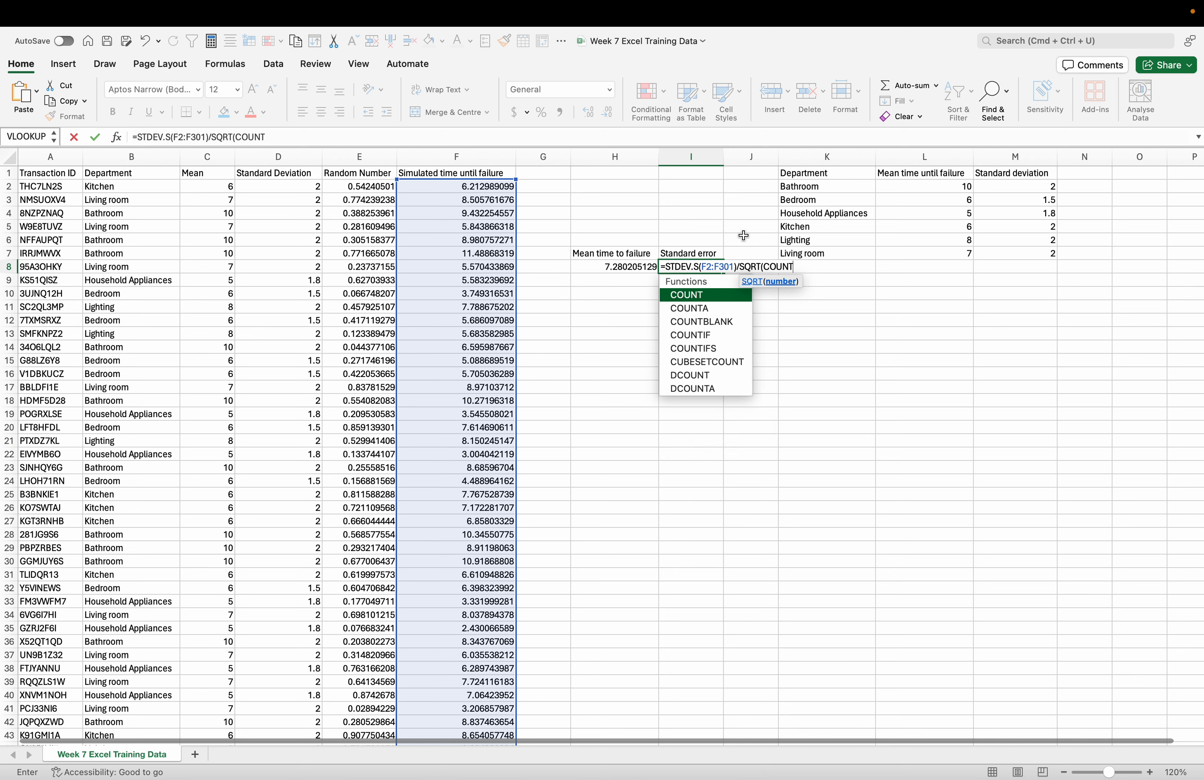
pyautogui.click(706, 297)
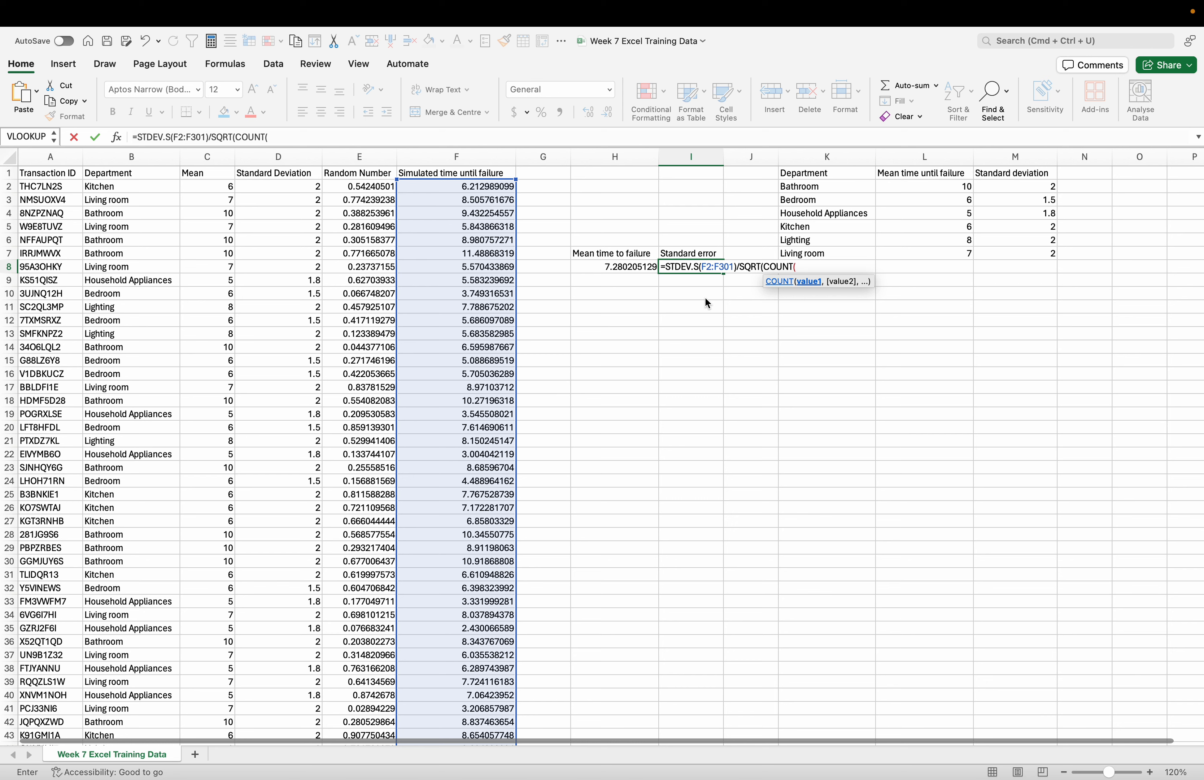
pyautogui.write('F2:')
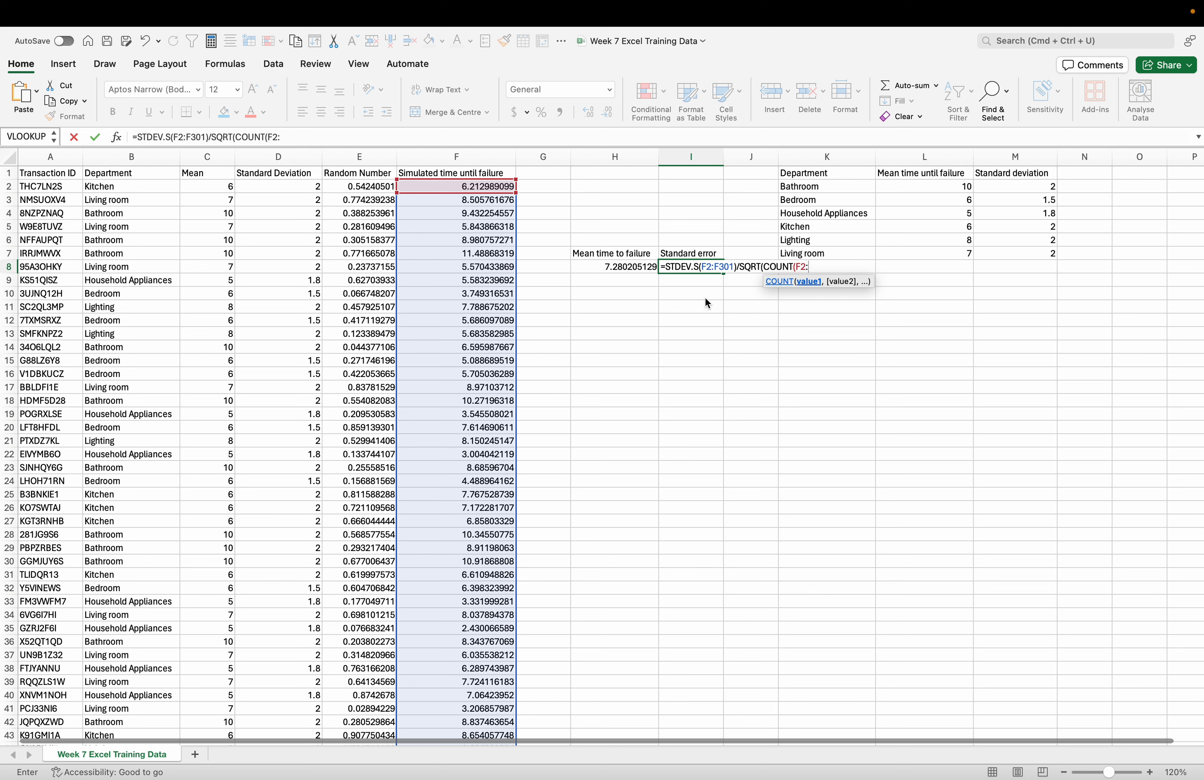
pyautogui.write('F301)')
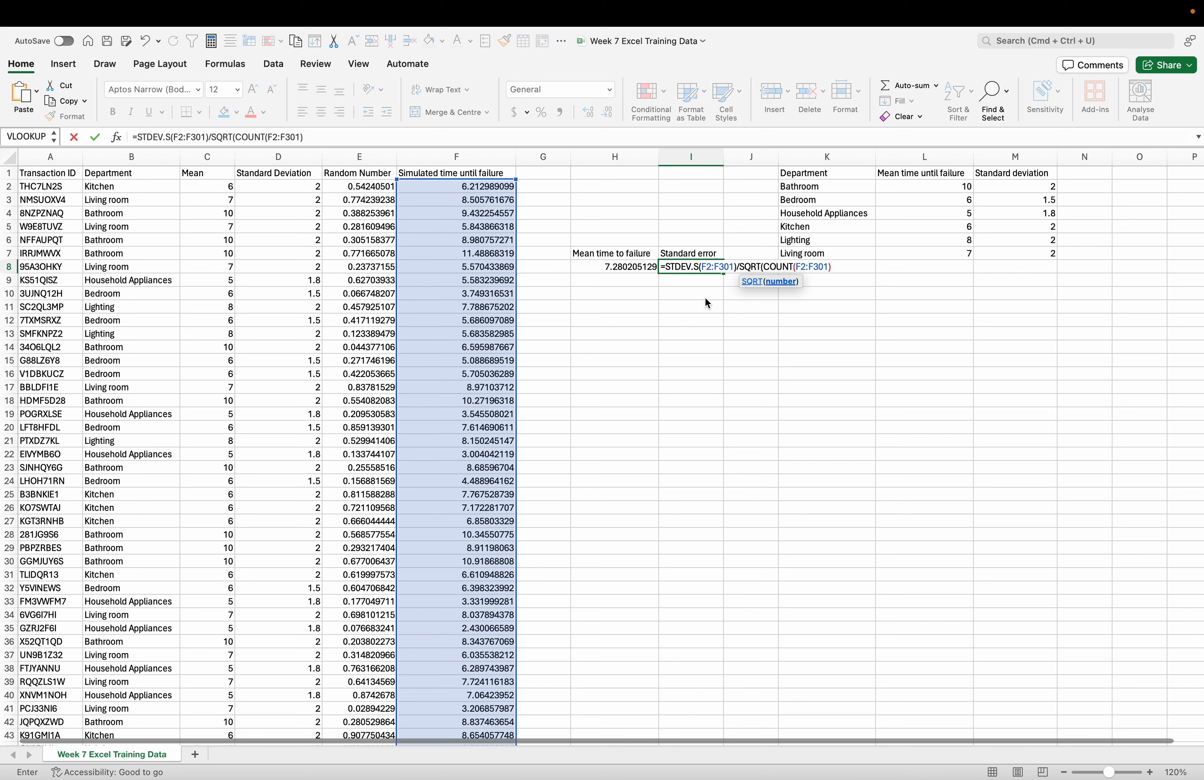
pyautogui.write(')')
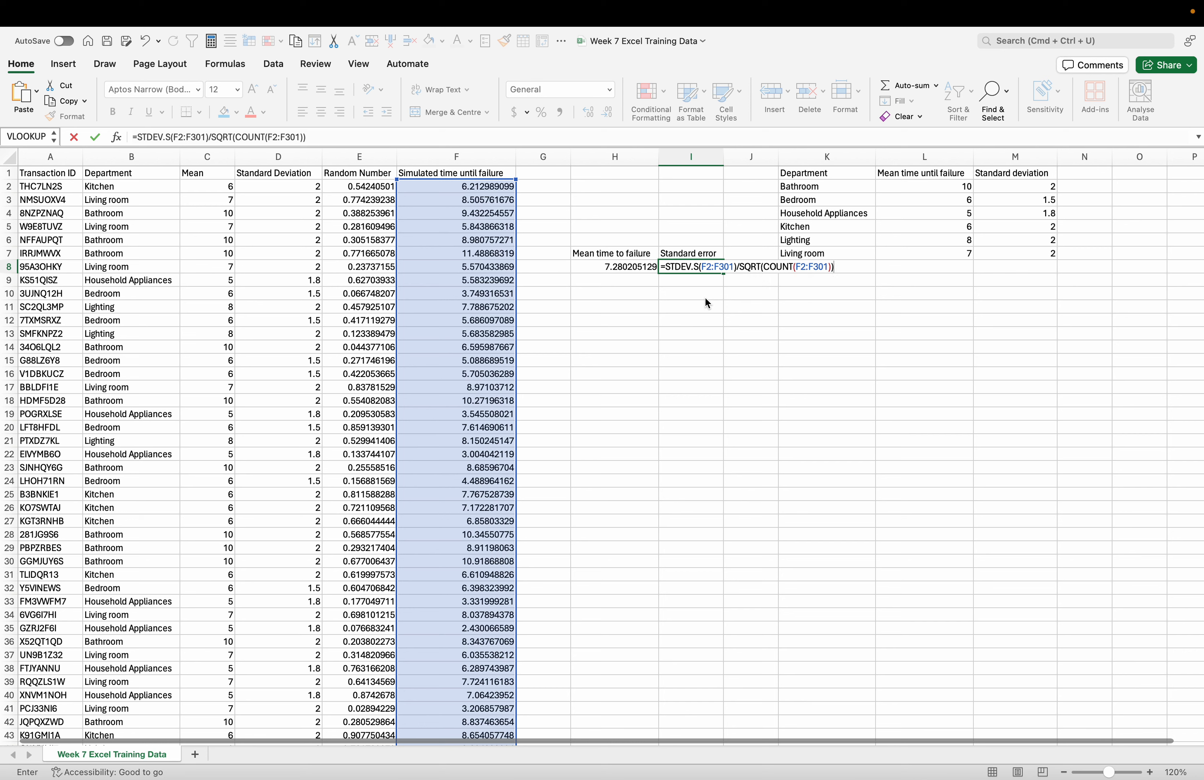
pyautogui.press('Return')
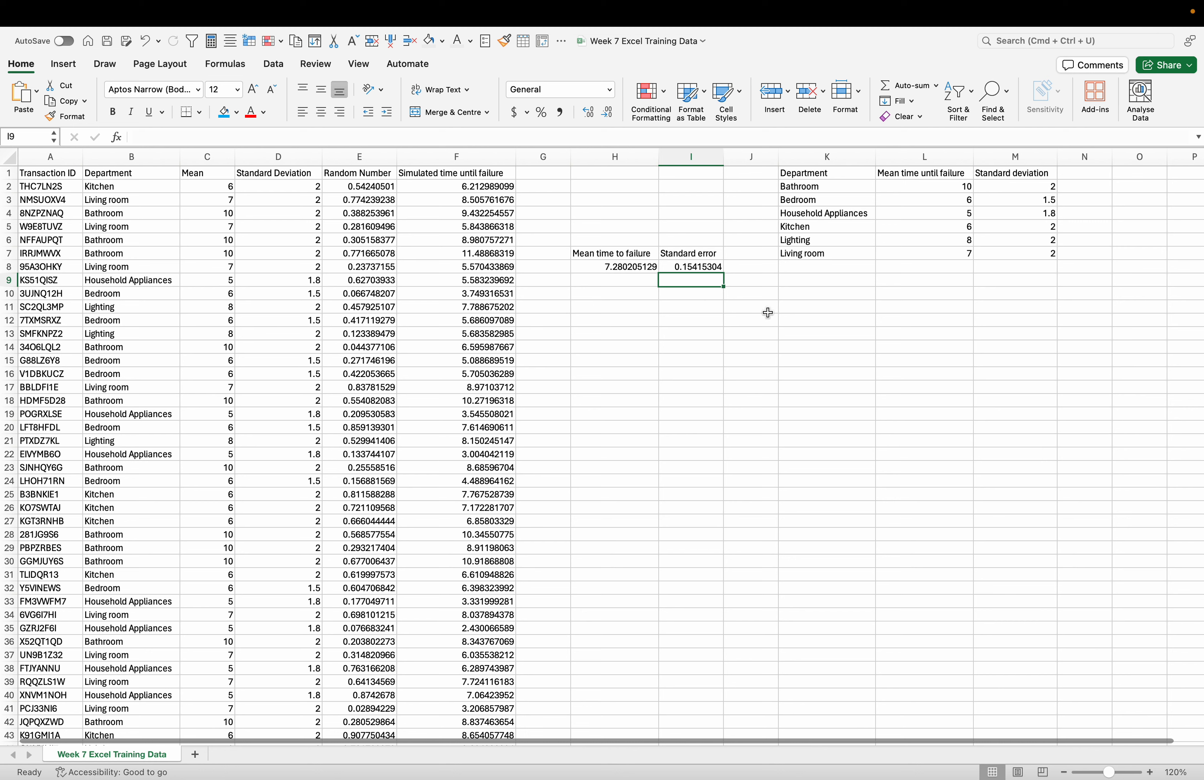
pyautogui.click(758, 358)
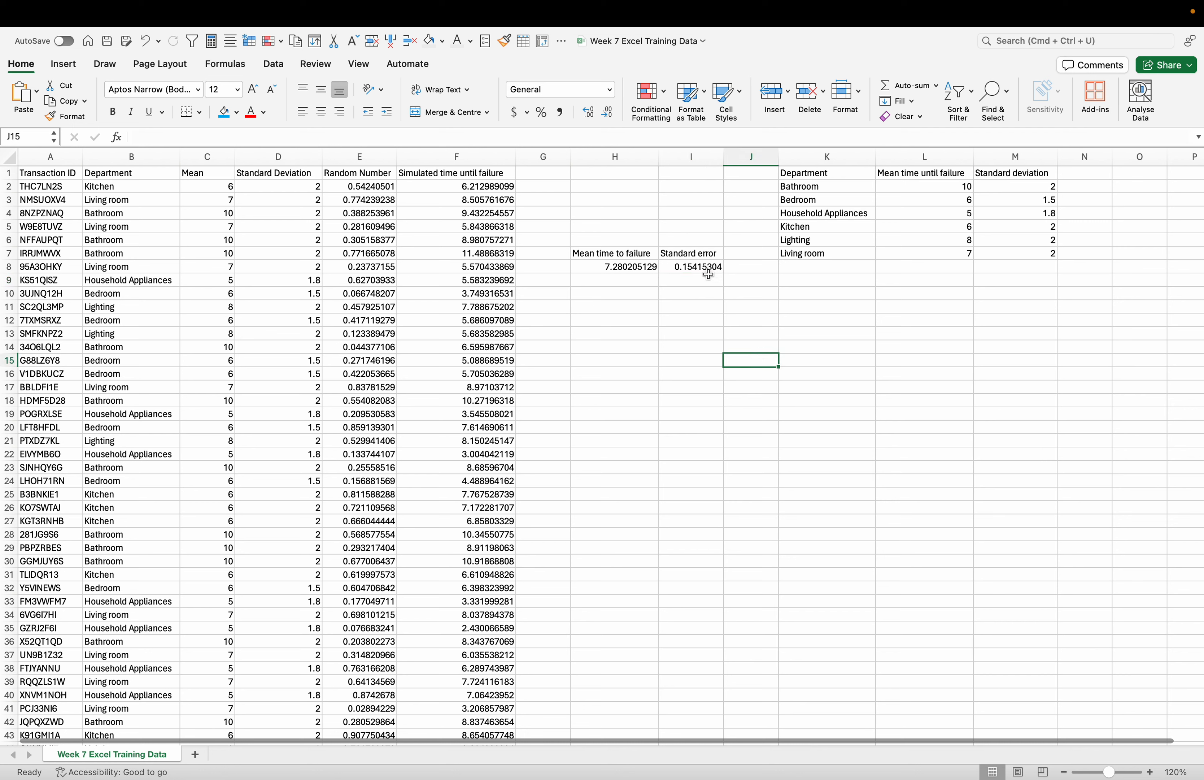
# - Enter the headings Lower Limit in H10 and Upper Limit in I10
pyautogui.doubleClick(592, 293)
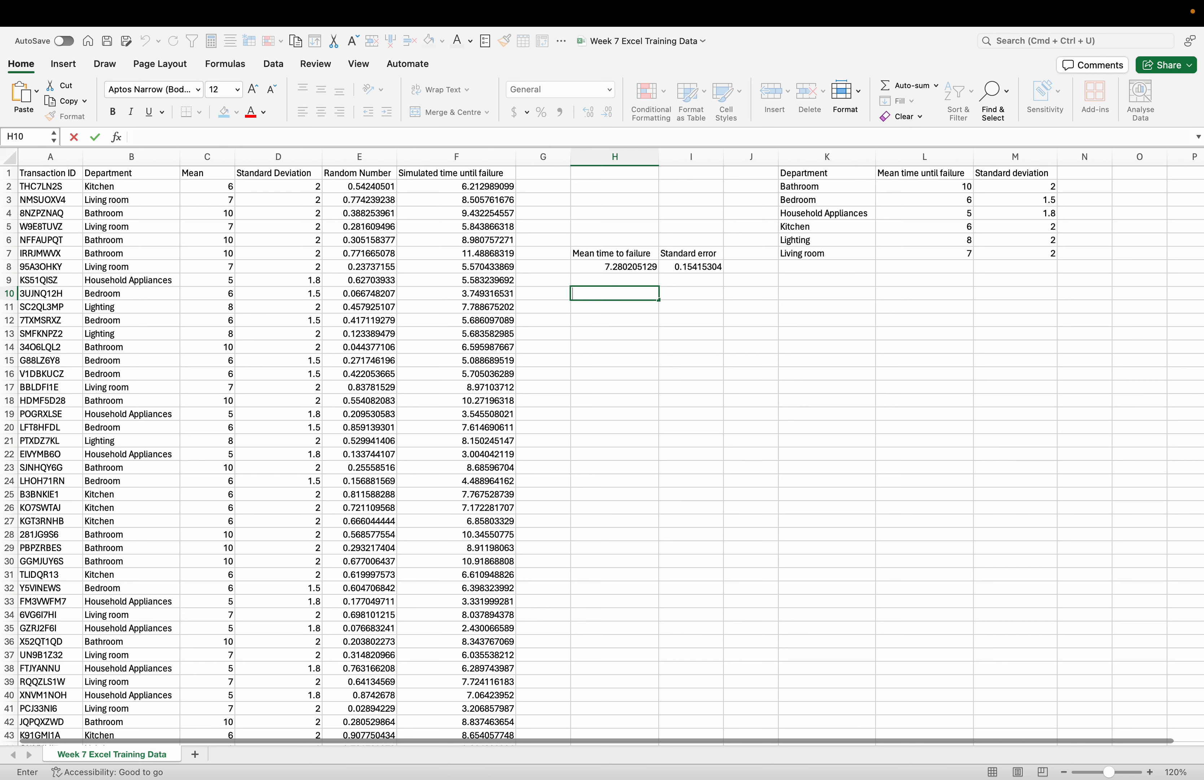
pyautogui.click(633, 295)
pyautogui.write('Lower Limit')
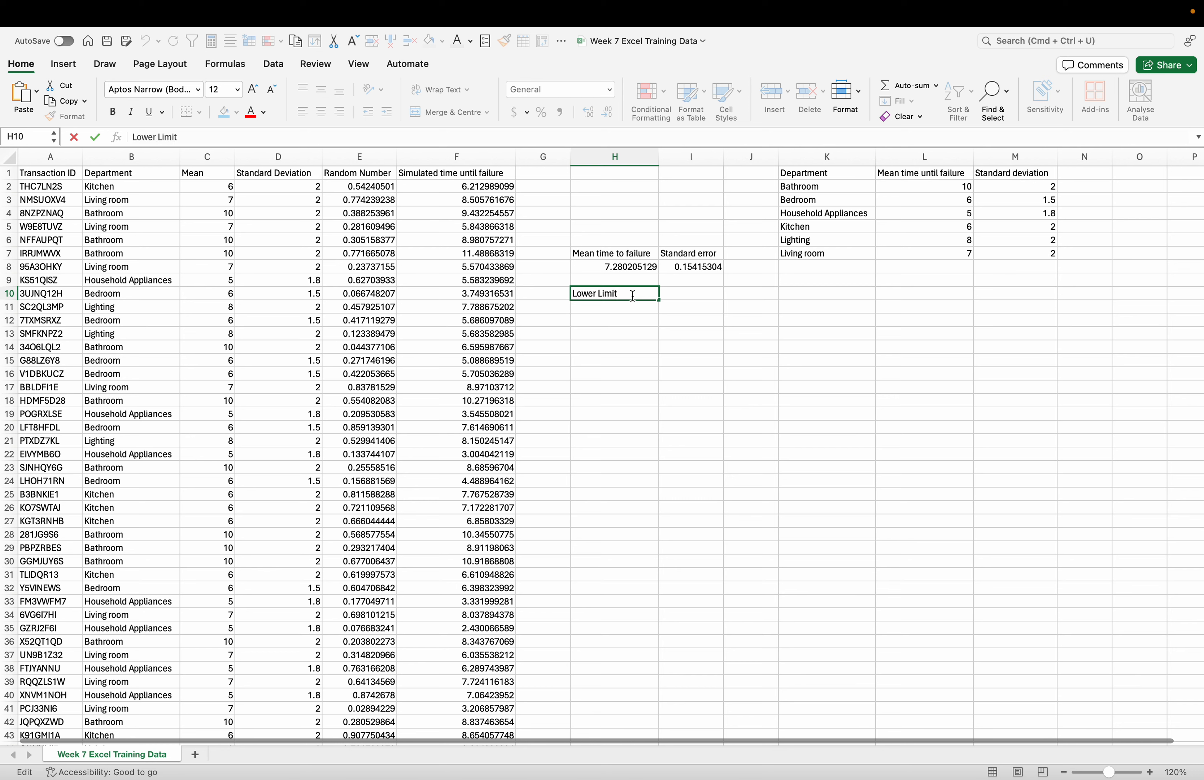
pyautogui.press('Tab')
pyautogui.write('Upper Limit')
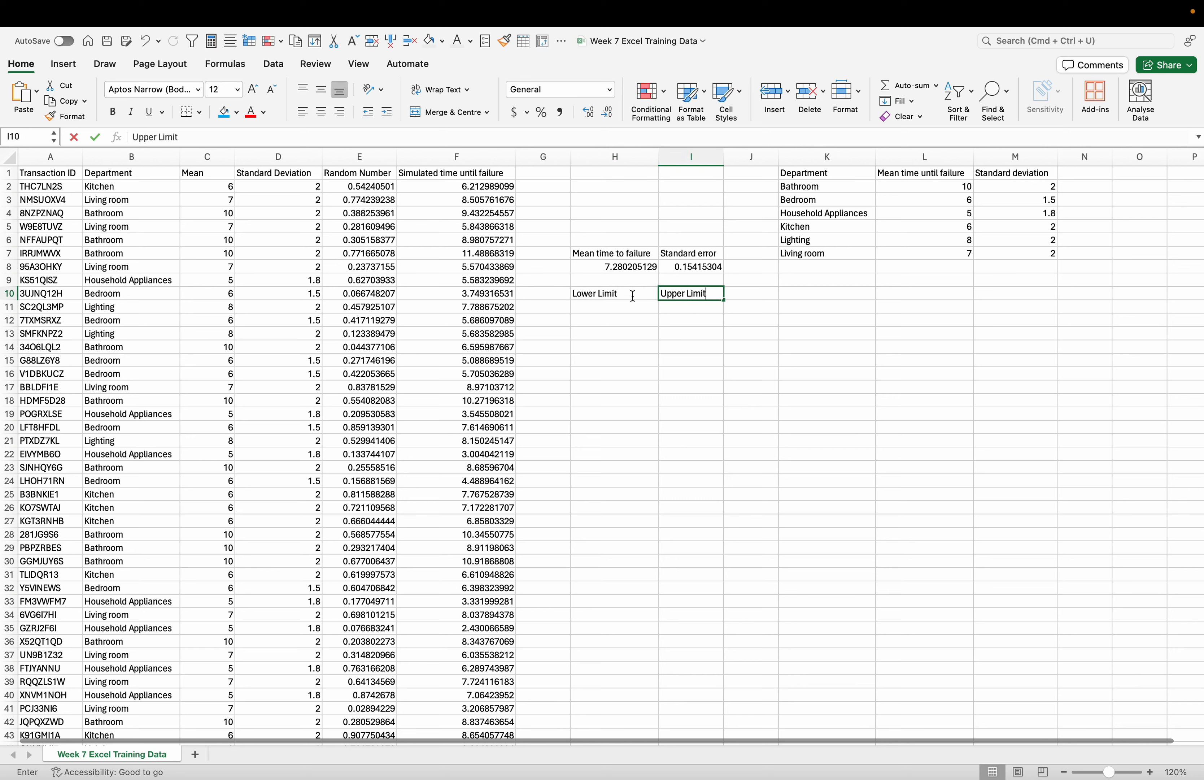
# - Calculate the lower confidence limit in H11 from the mean and standard error with = H8 - (1.96*I8)
pyautogui.click(615, 307)
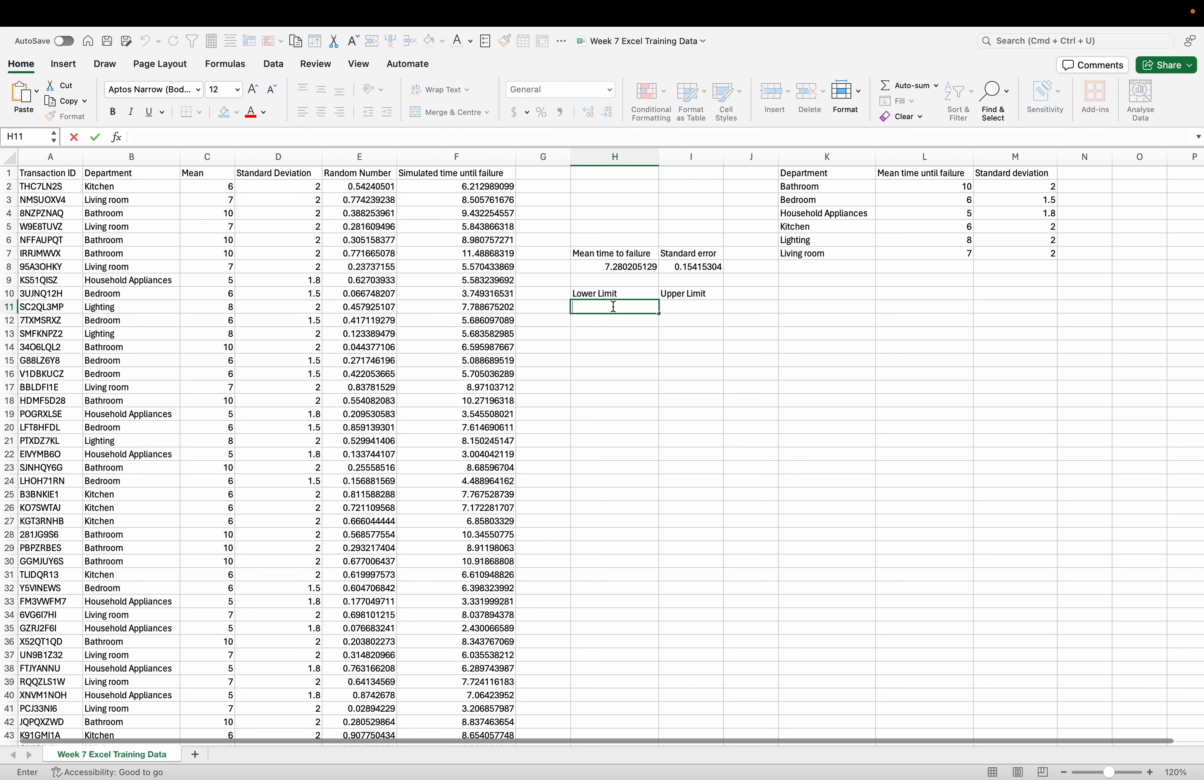
pyautogui.write('=')
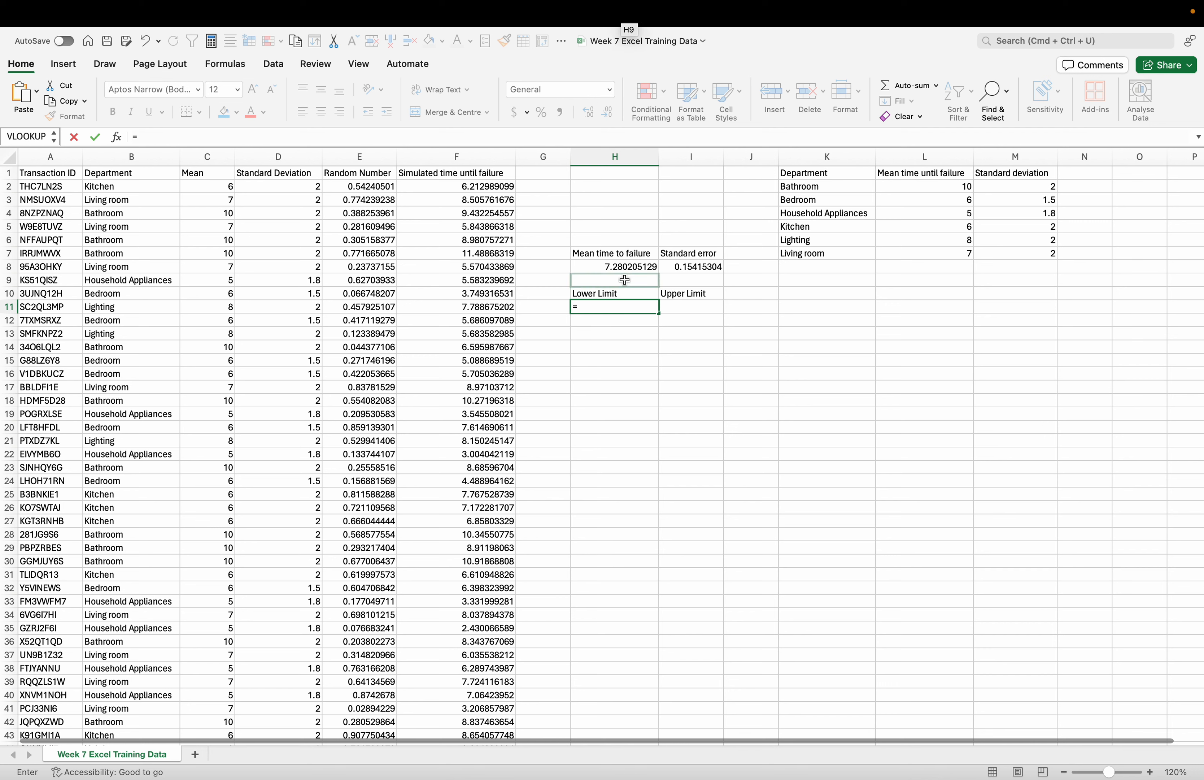
pyautogui.click(628, 266)
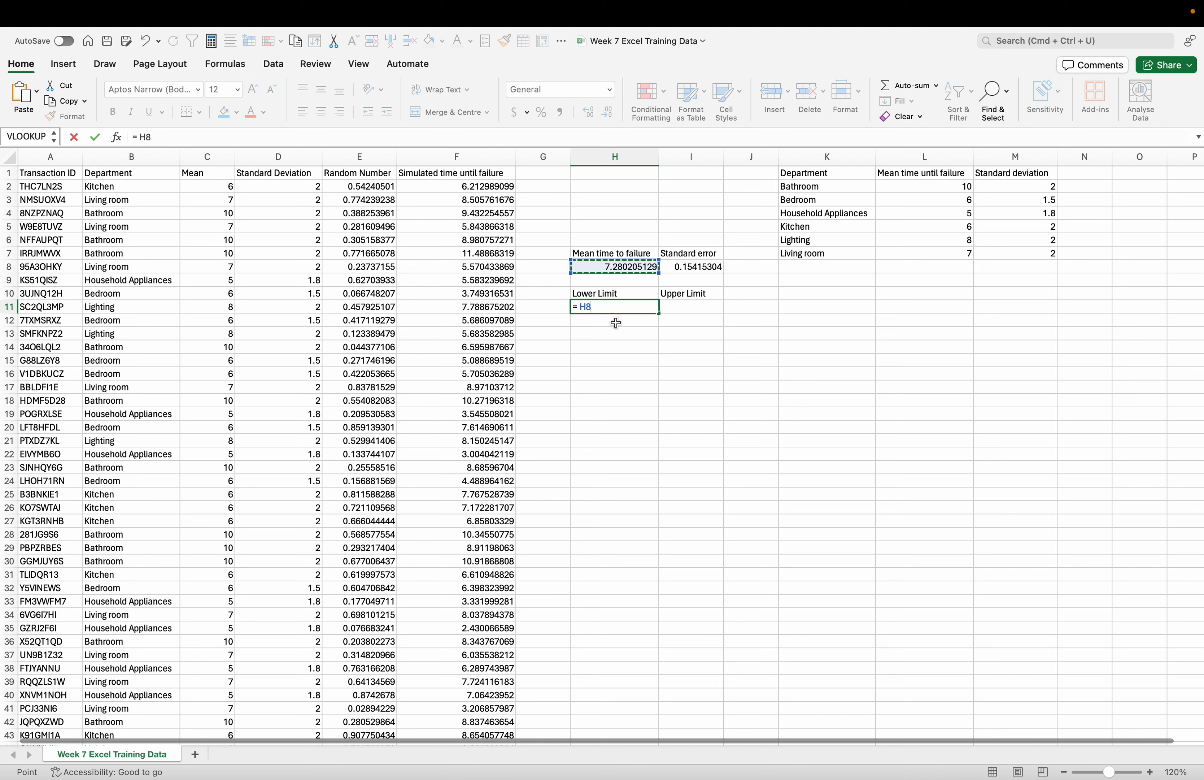
pyautogui.write('- (1.96*')
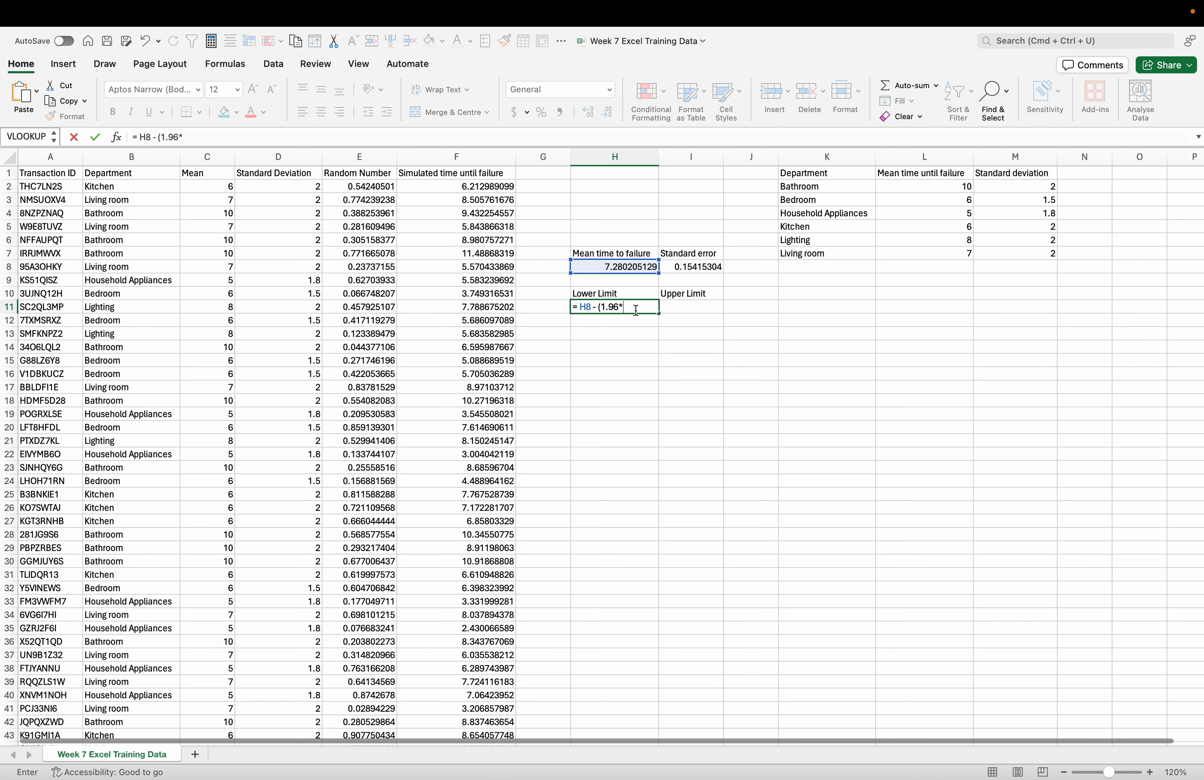
pyautogui.click(694, 269)
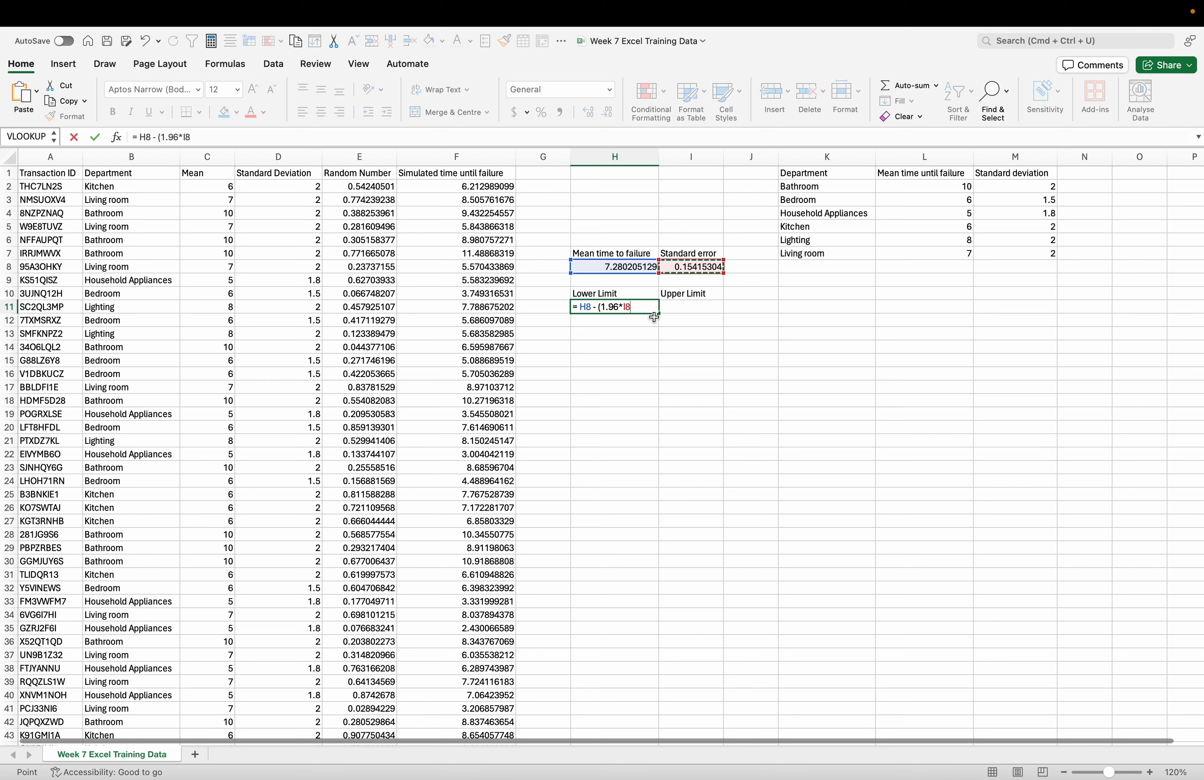
pyautogui.write(')')
pyautogui.press('Return')
pyautogui.click(706, 332)
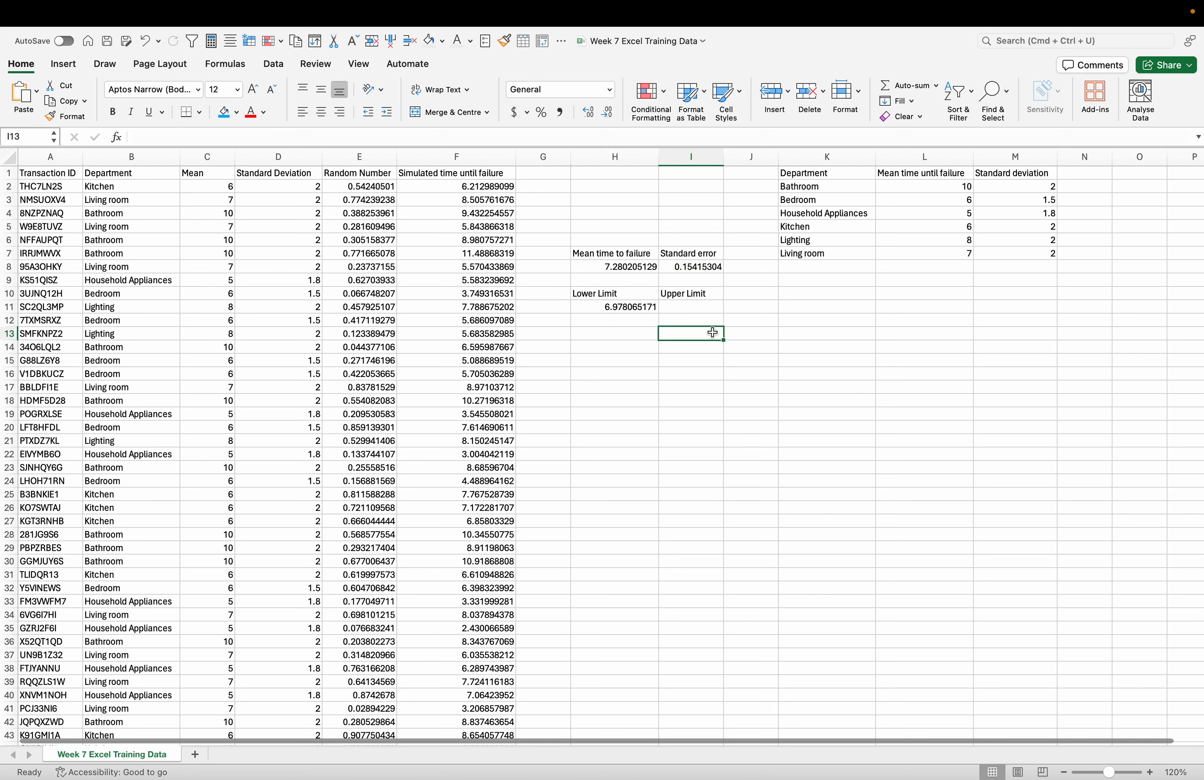
# - Calculate the upper confidence limit in I11 from the mean and standard error with = H8 + (1.96*I8)
pyautogui.click(690, 307)
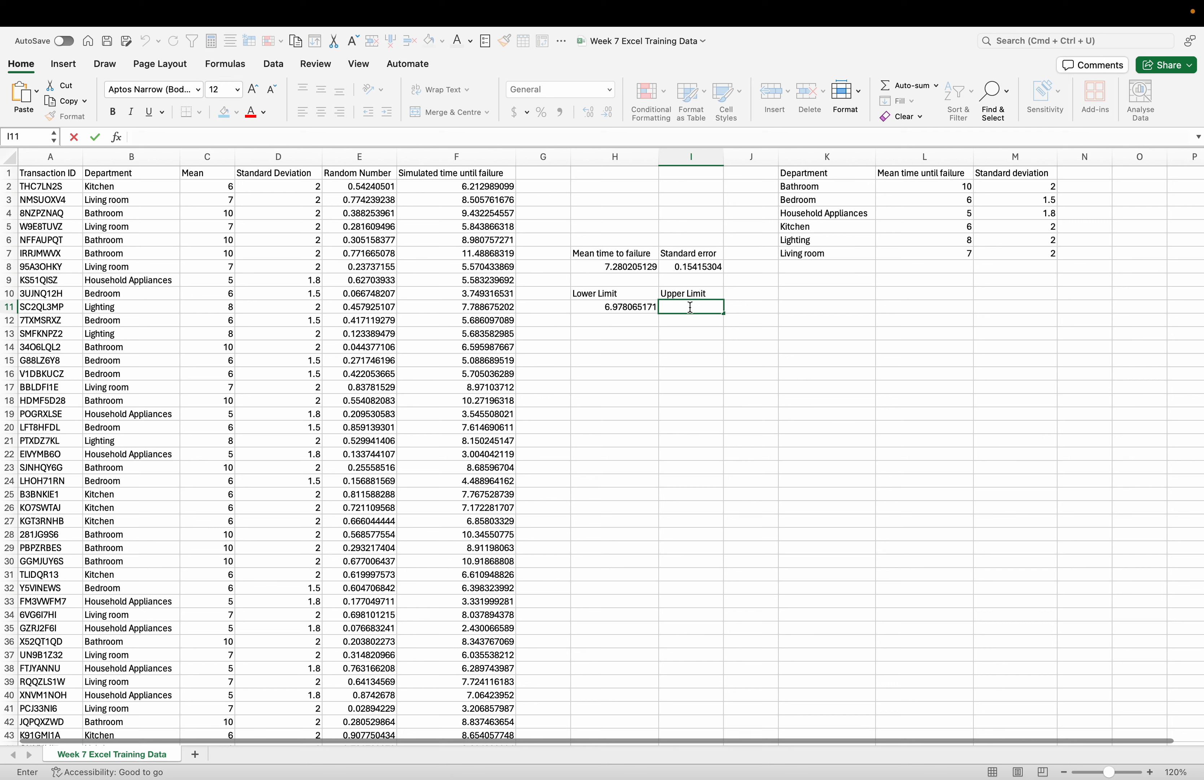
pyautogui.write('=')
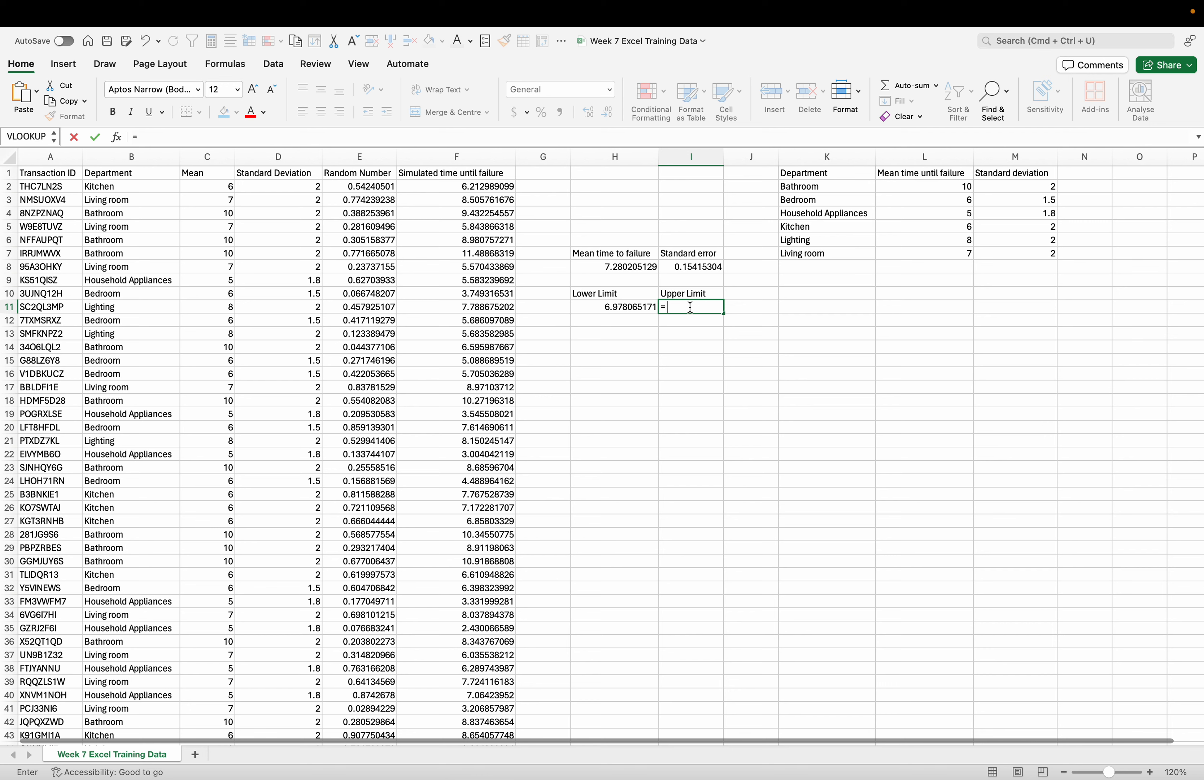
pyautogui.click(616, 266)
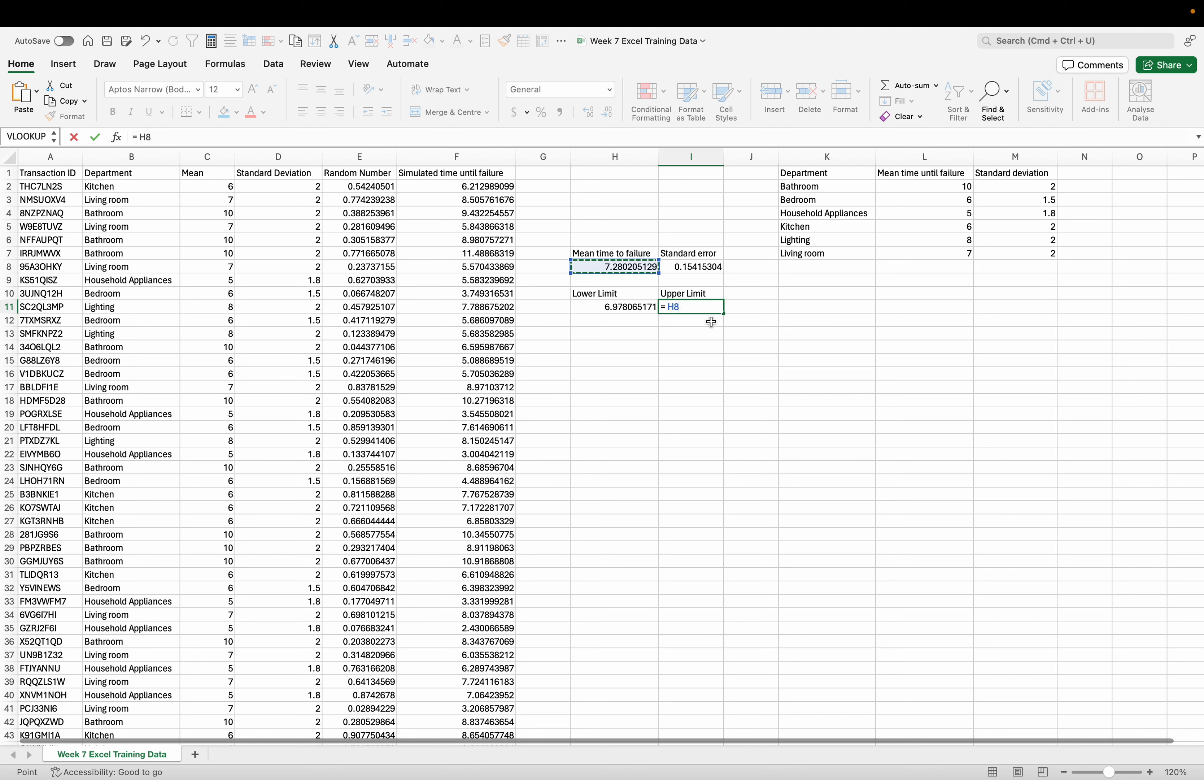
pyautogui.click(699, 309)
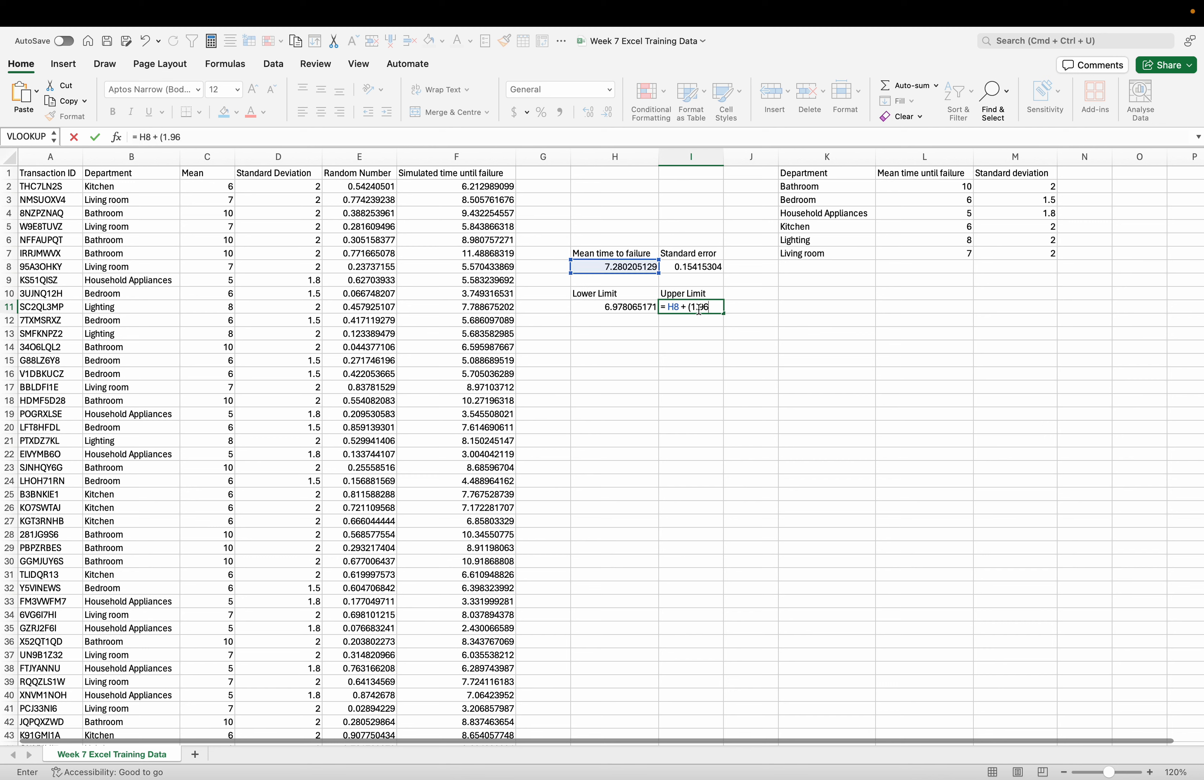
pyautogui.write('+ (1.96*')
pyautogui.click(701, 267)
pyautogui.write(')')
pyautogui.press('Return')
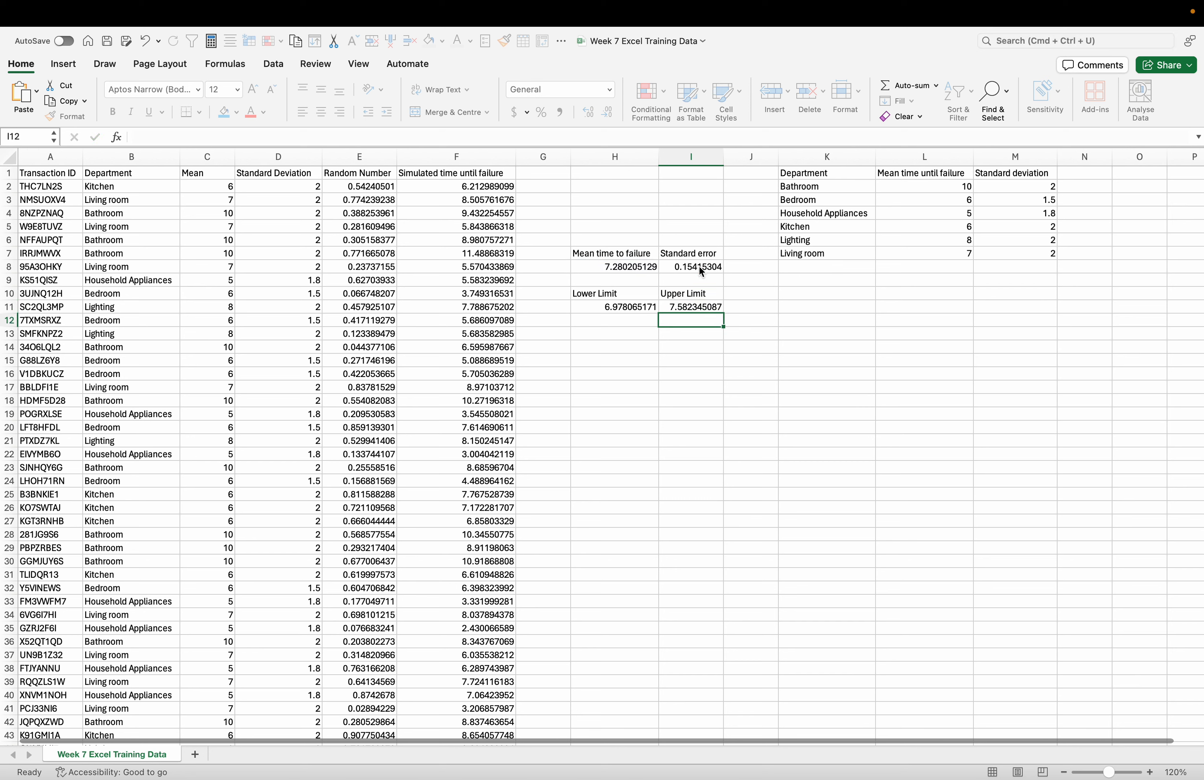
pyautogui.click(646, 375)
pyautogui.moveTo(673, 2)
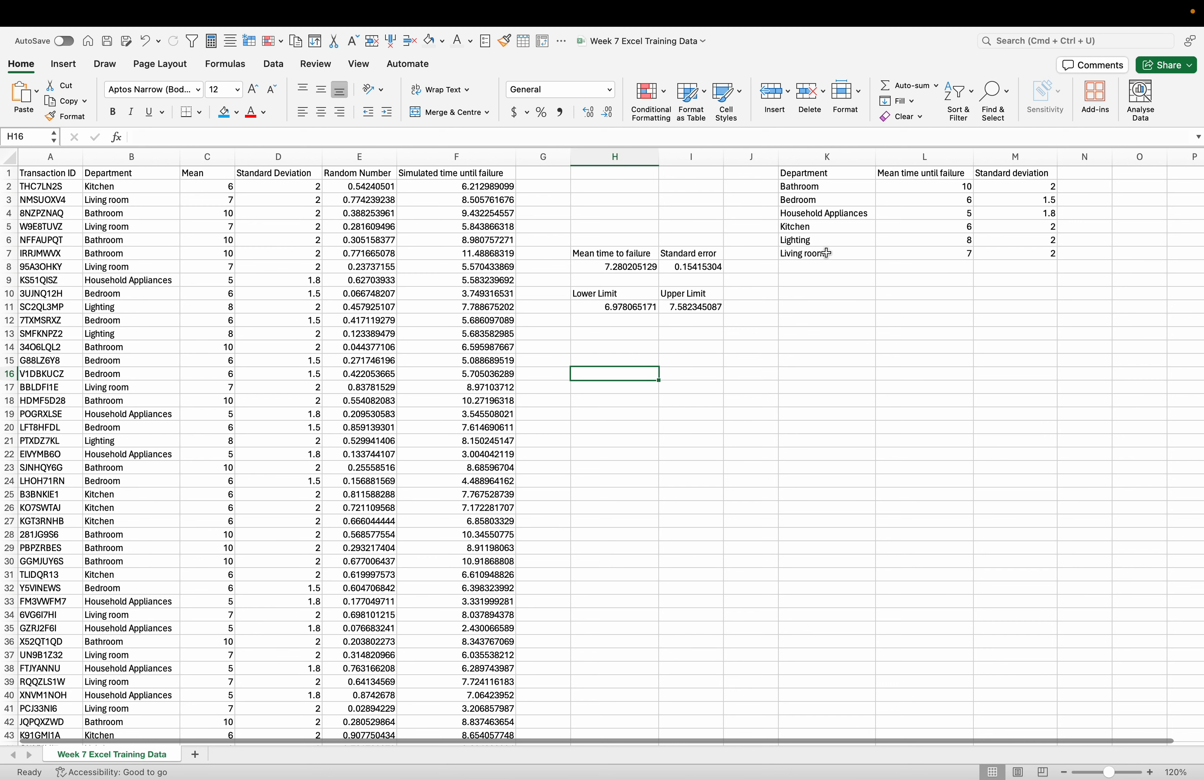
pyautogui.click(746, 332)
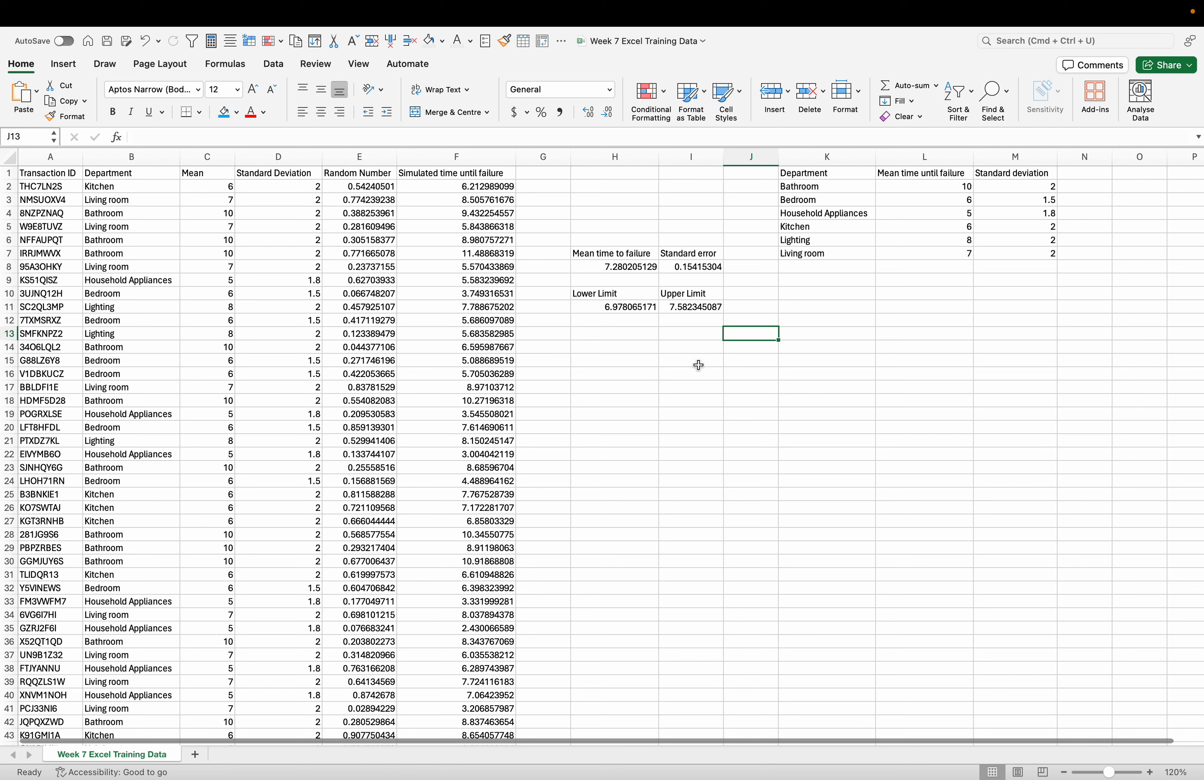
pyautogui.click(618, 310)
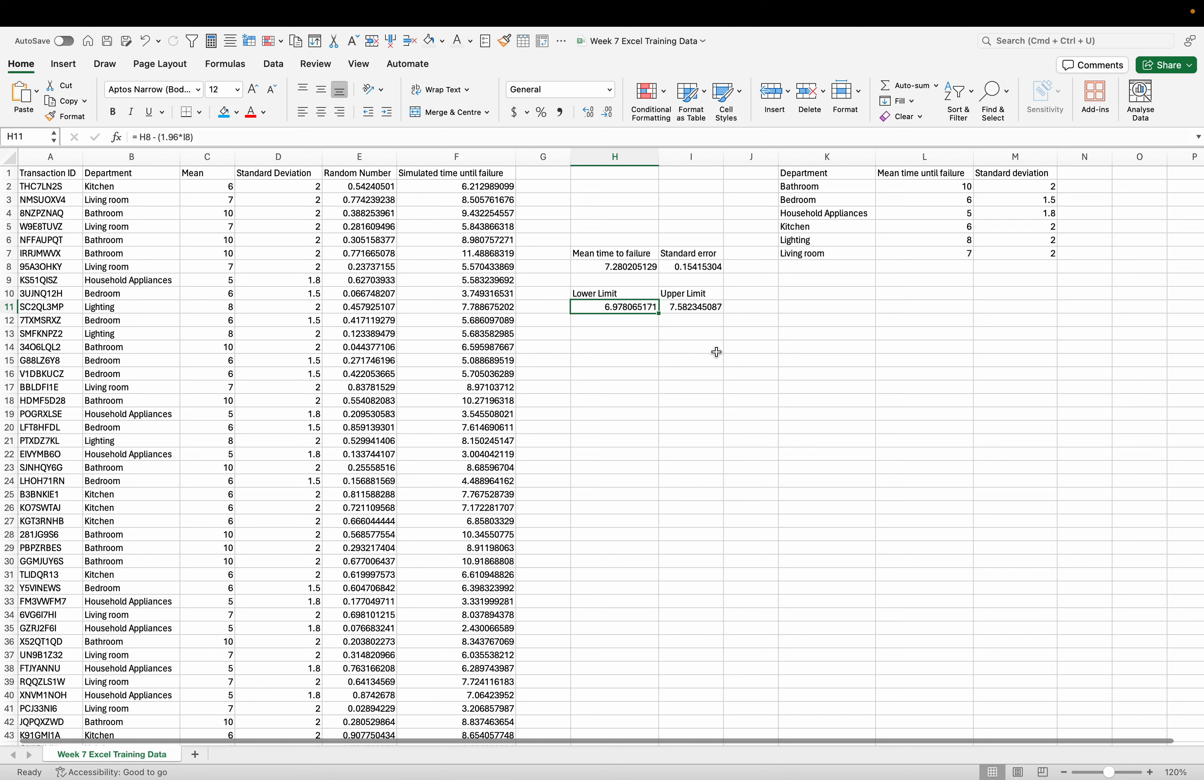
pyautogui.click(622, 358)
pyautogui.click(642, 327)
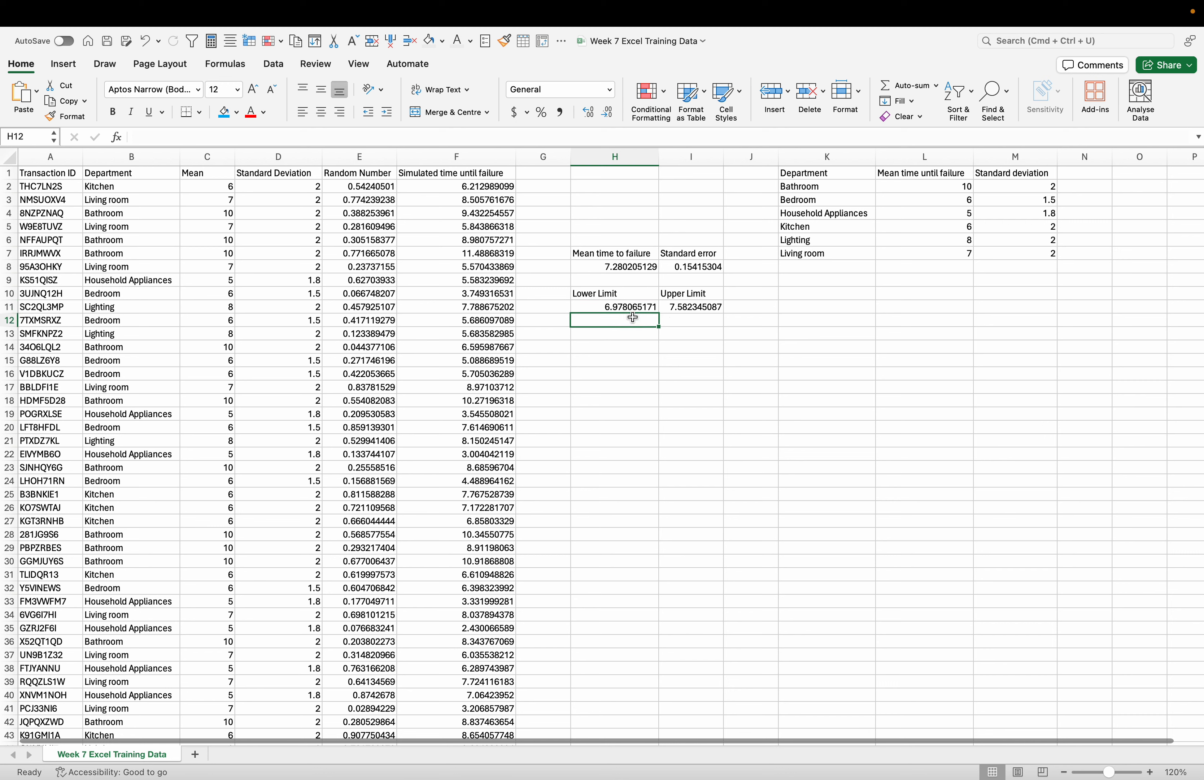
pyautogui.click(714, 346)
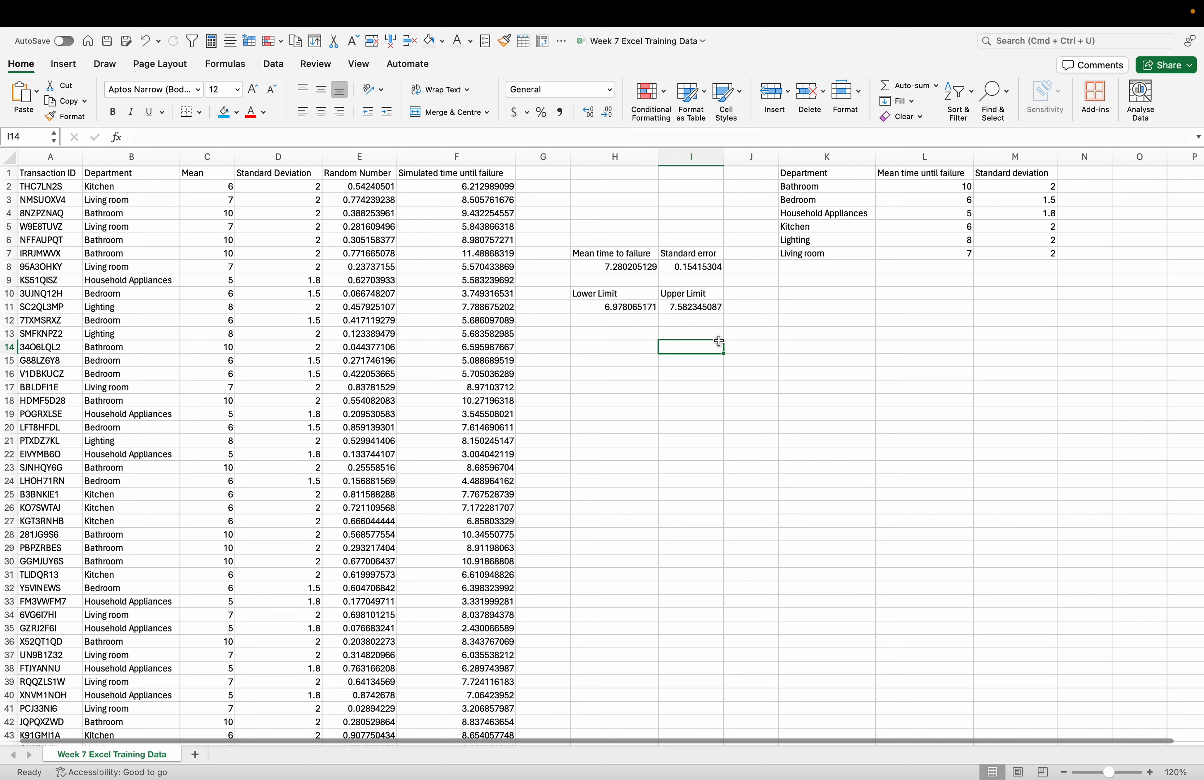